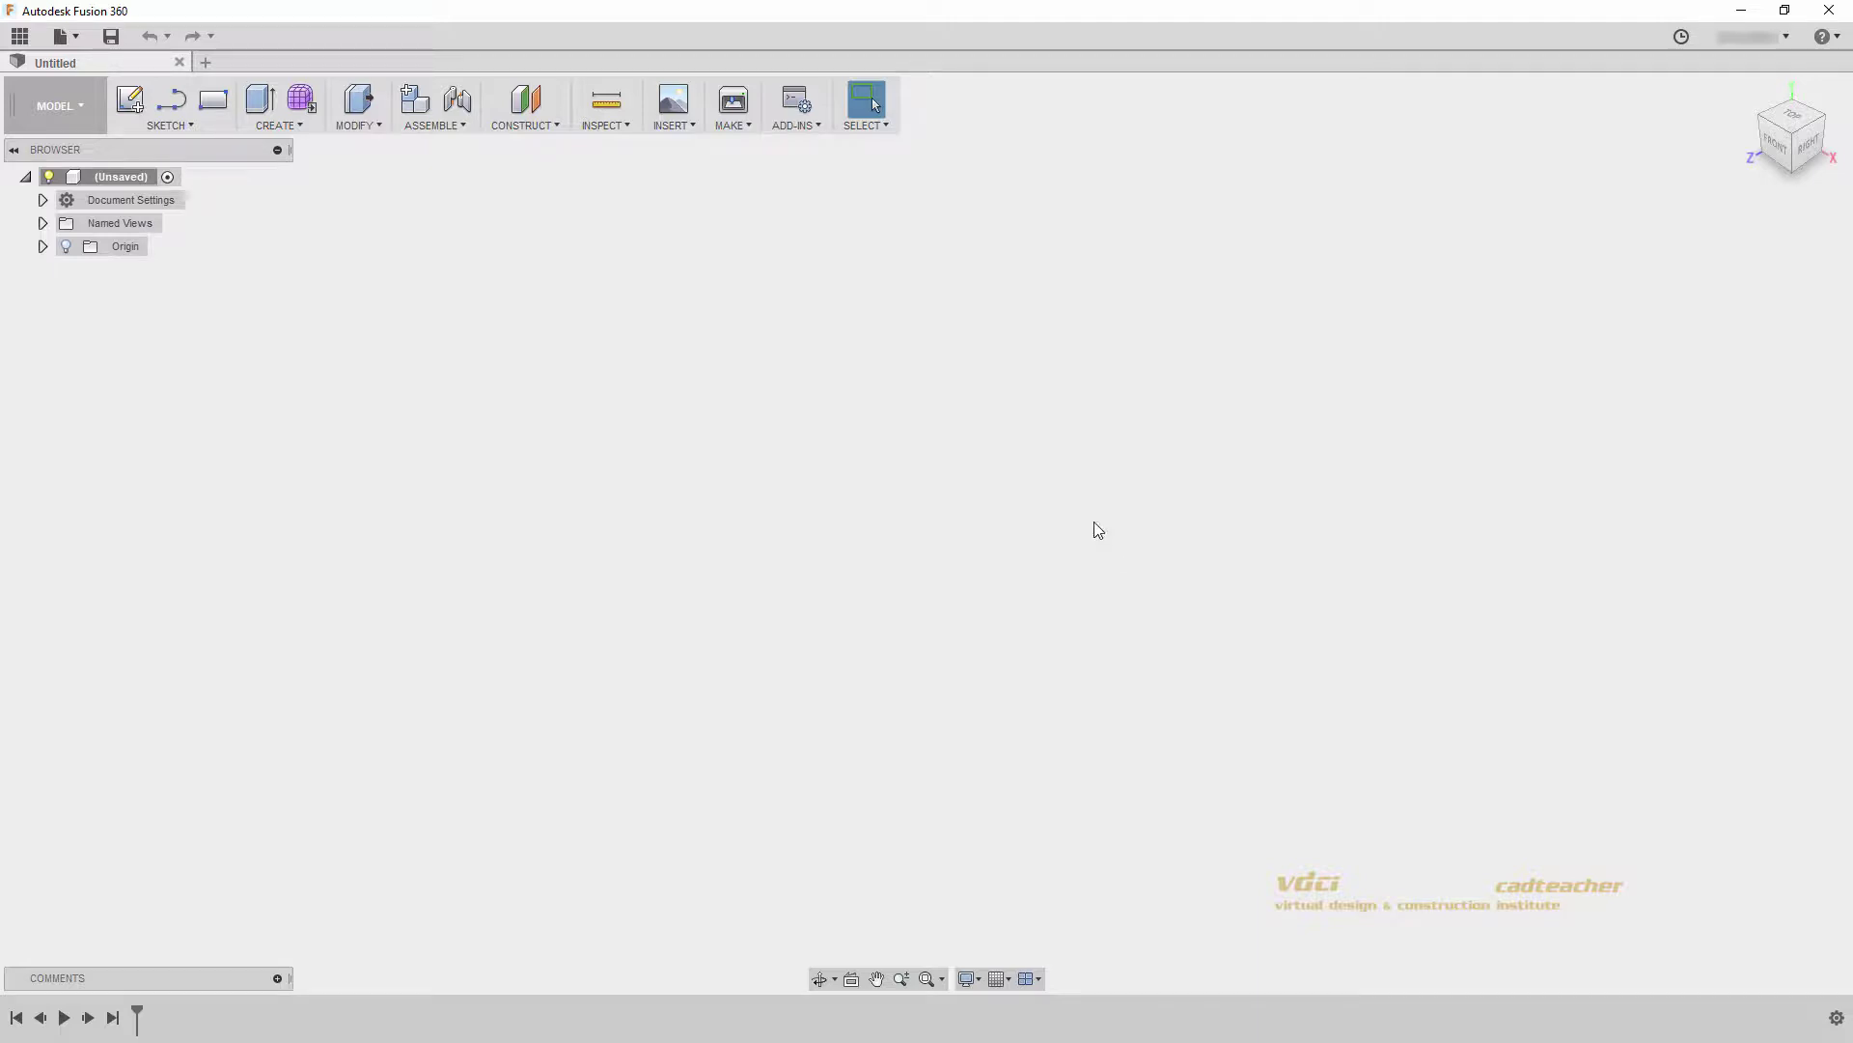
Start a new T-Spline form in the Sculpt environment.
{"action": "left_click", "coordinate": [60, 105]}
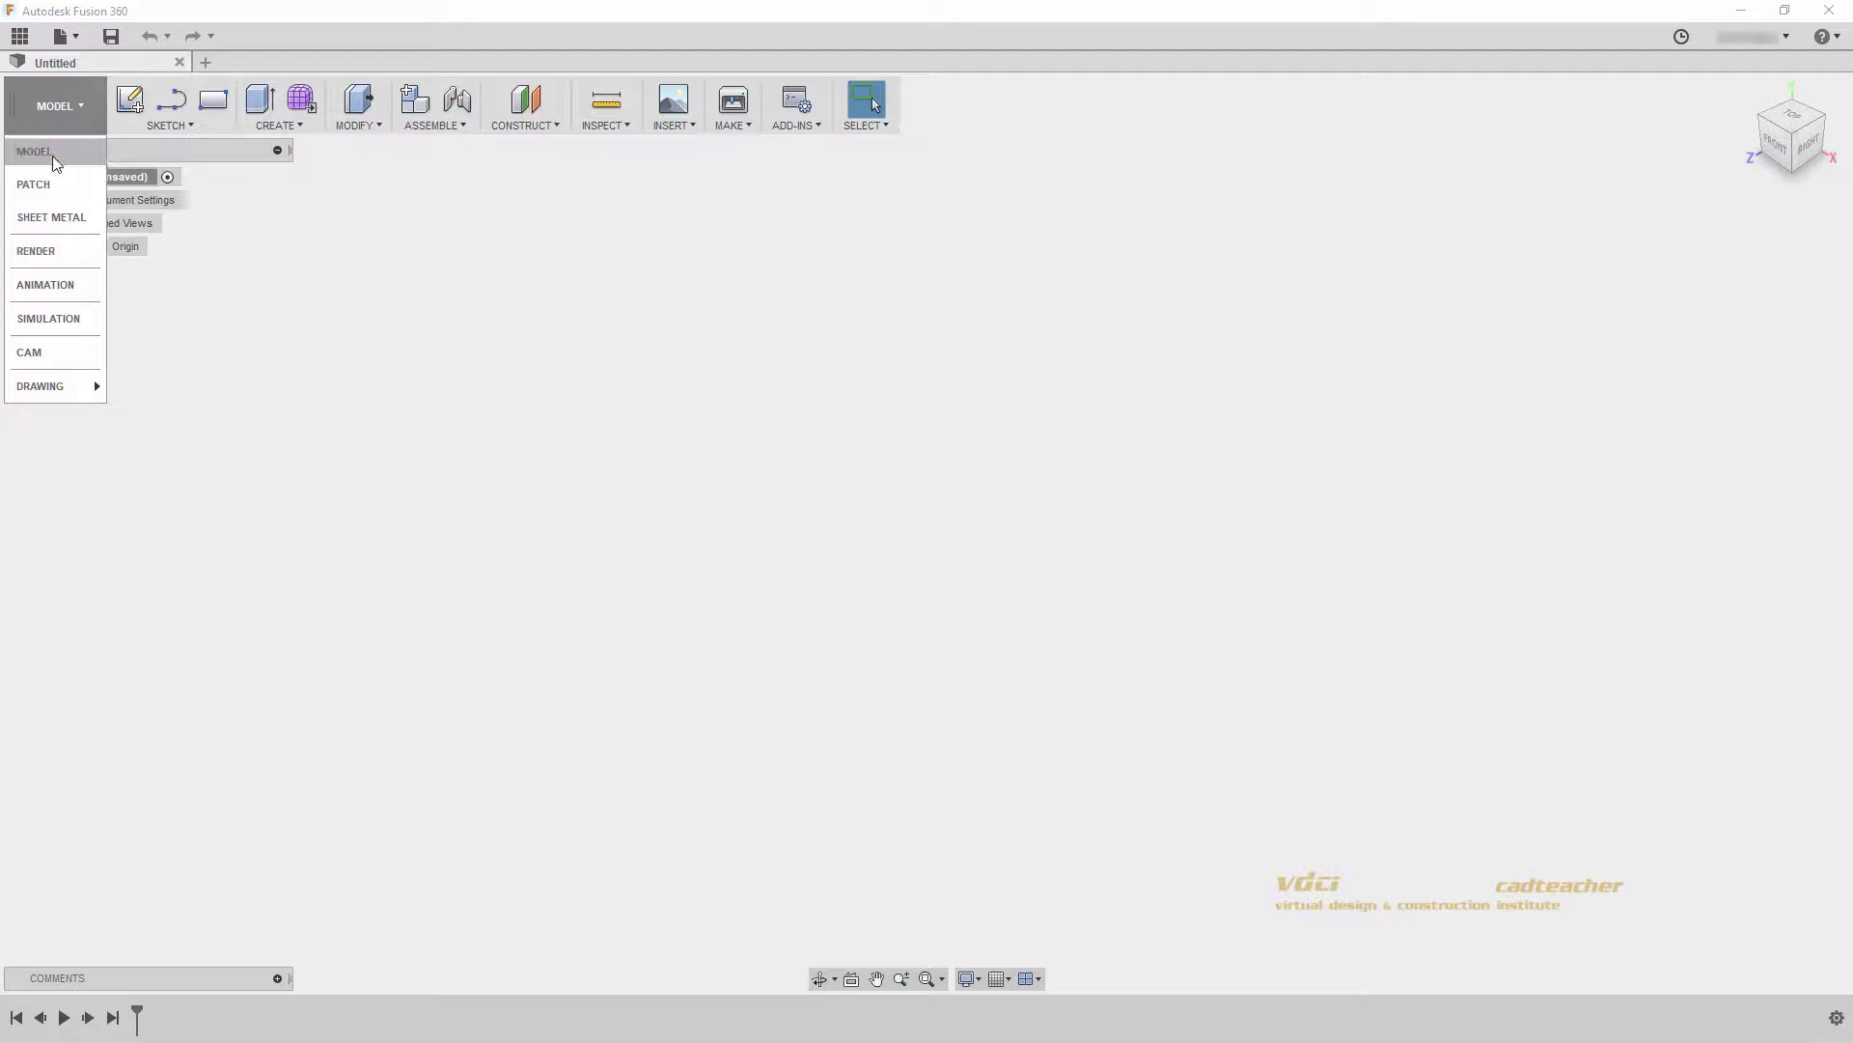
{"action": "left_click", "coordinate": [305, 100]}
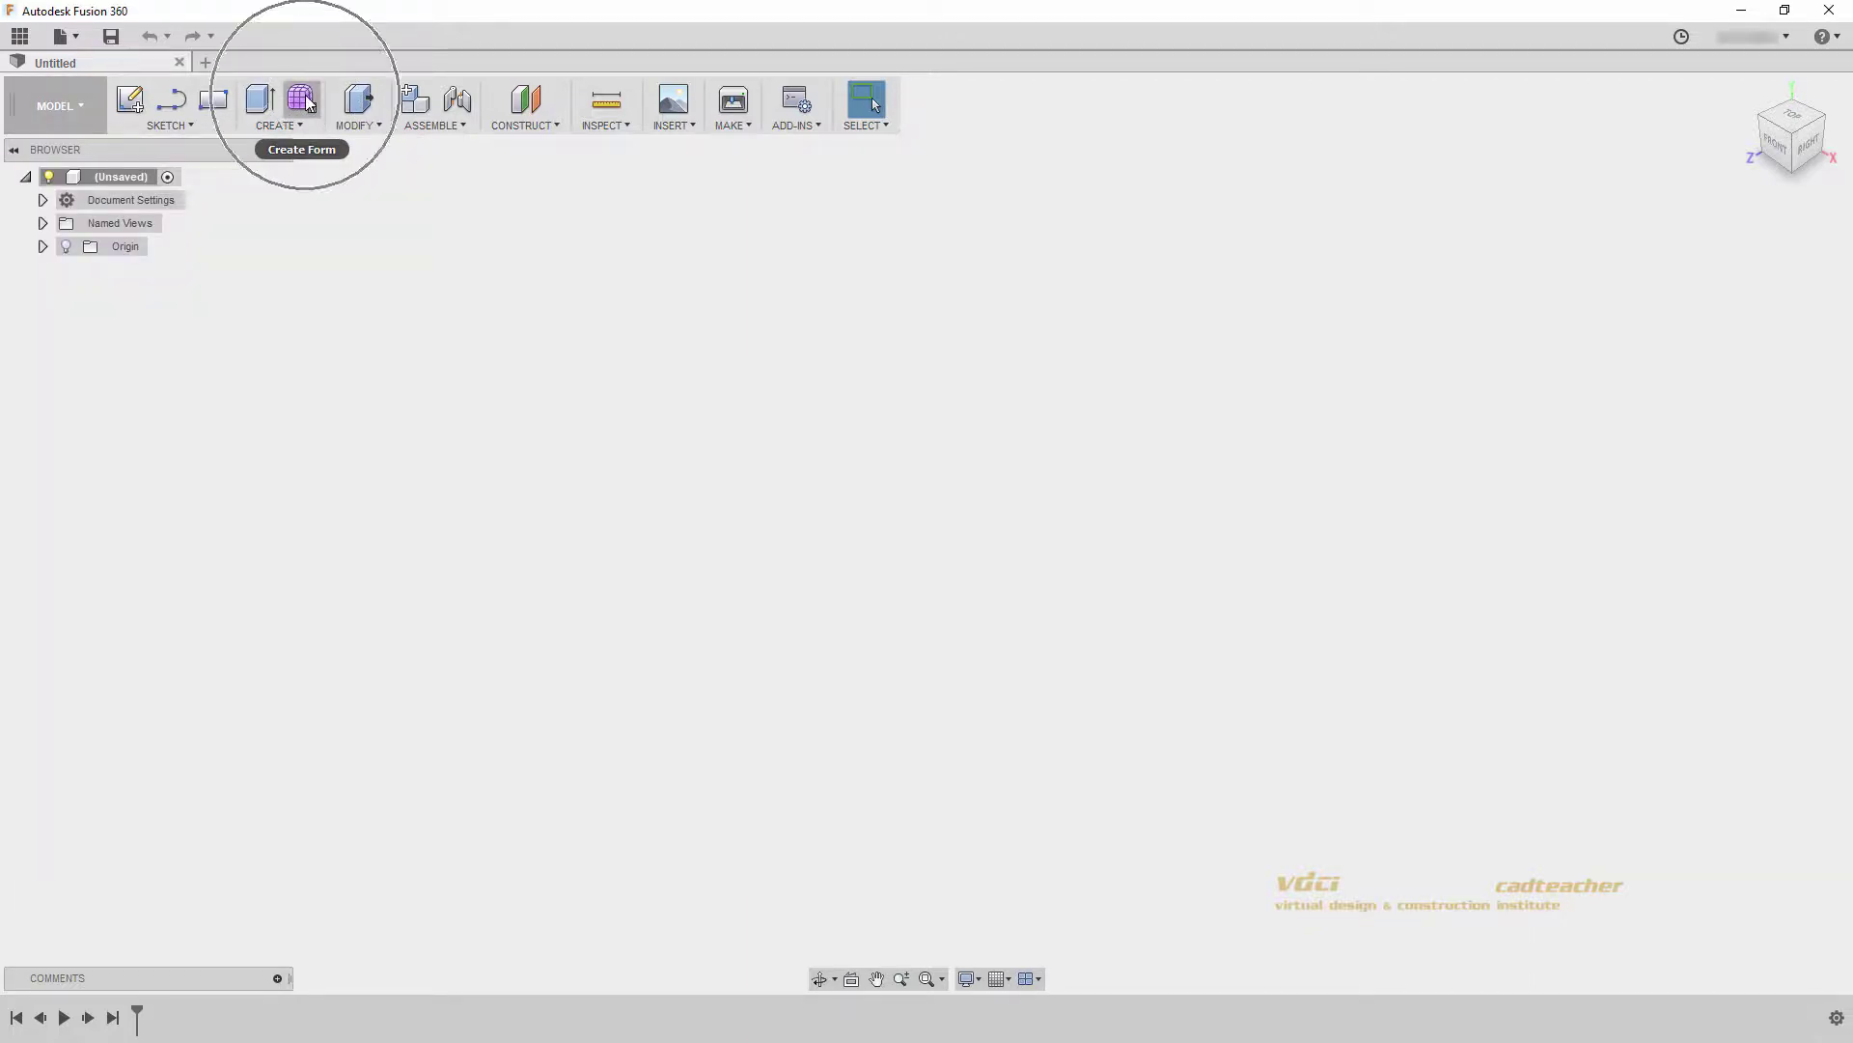
{"action": "left_click", "coordinate": [302, 99]}
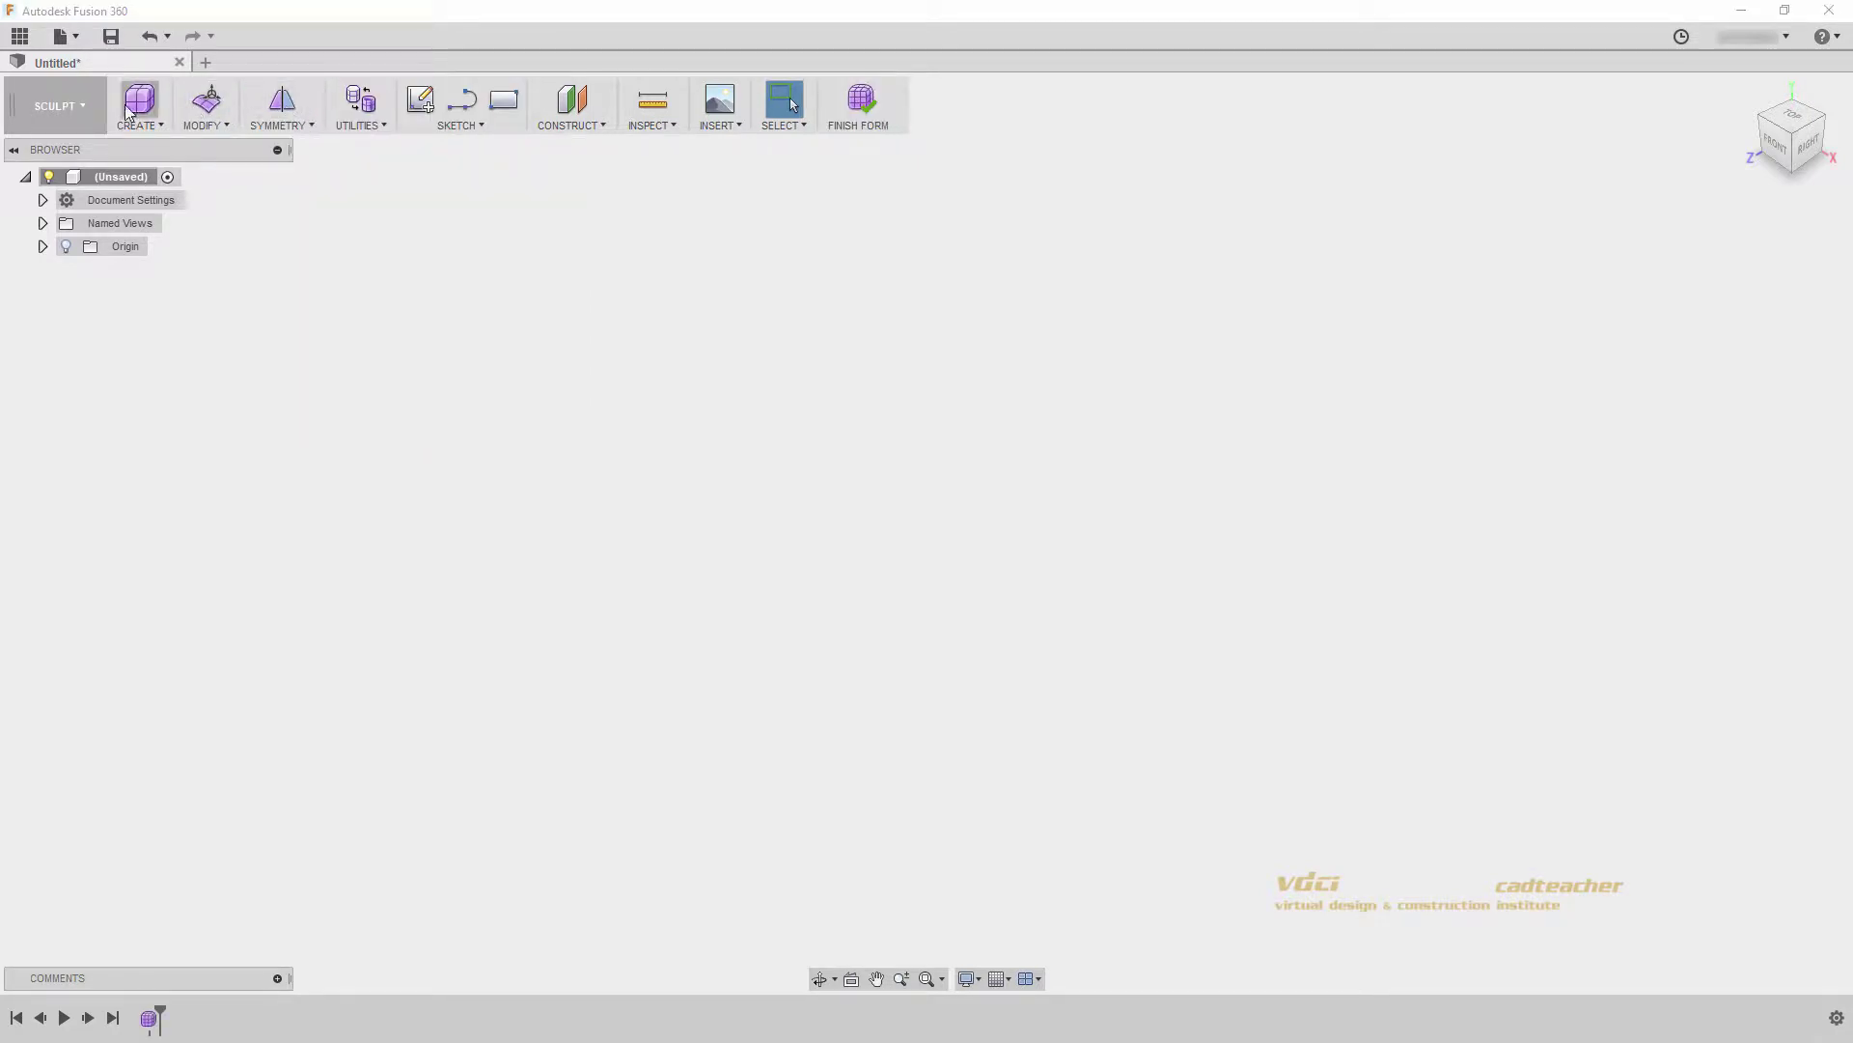
{"action": "left_click", "coordinate": [85, 107]}
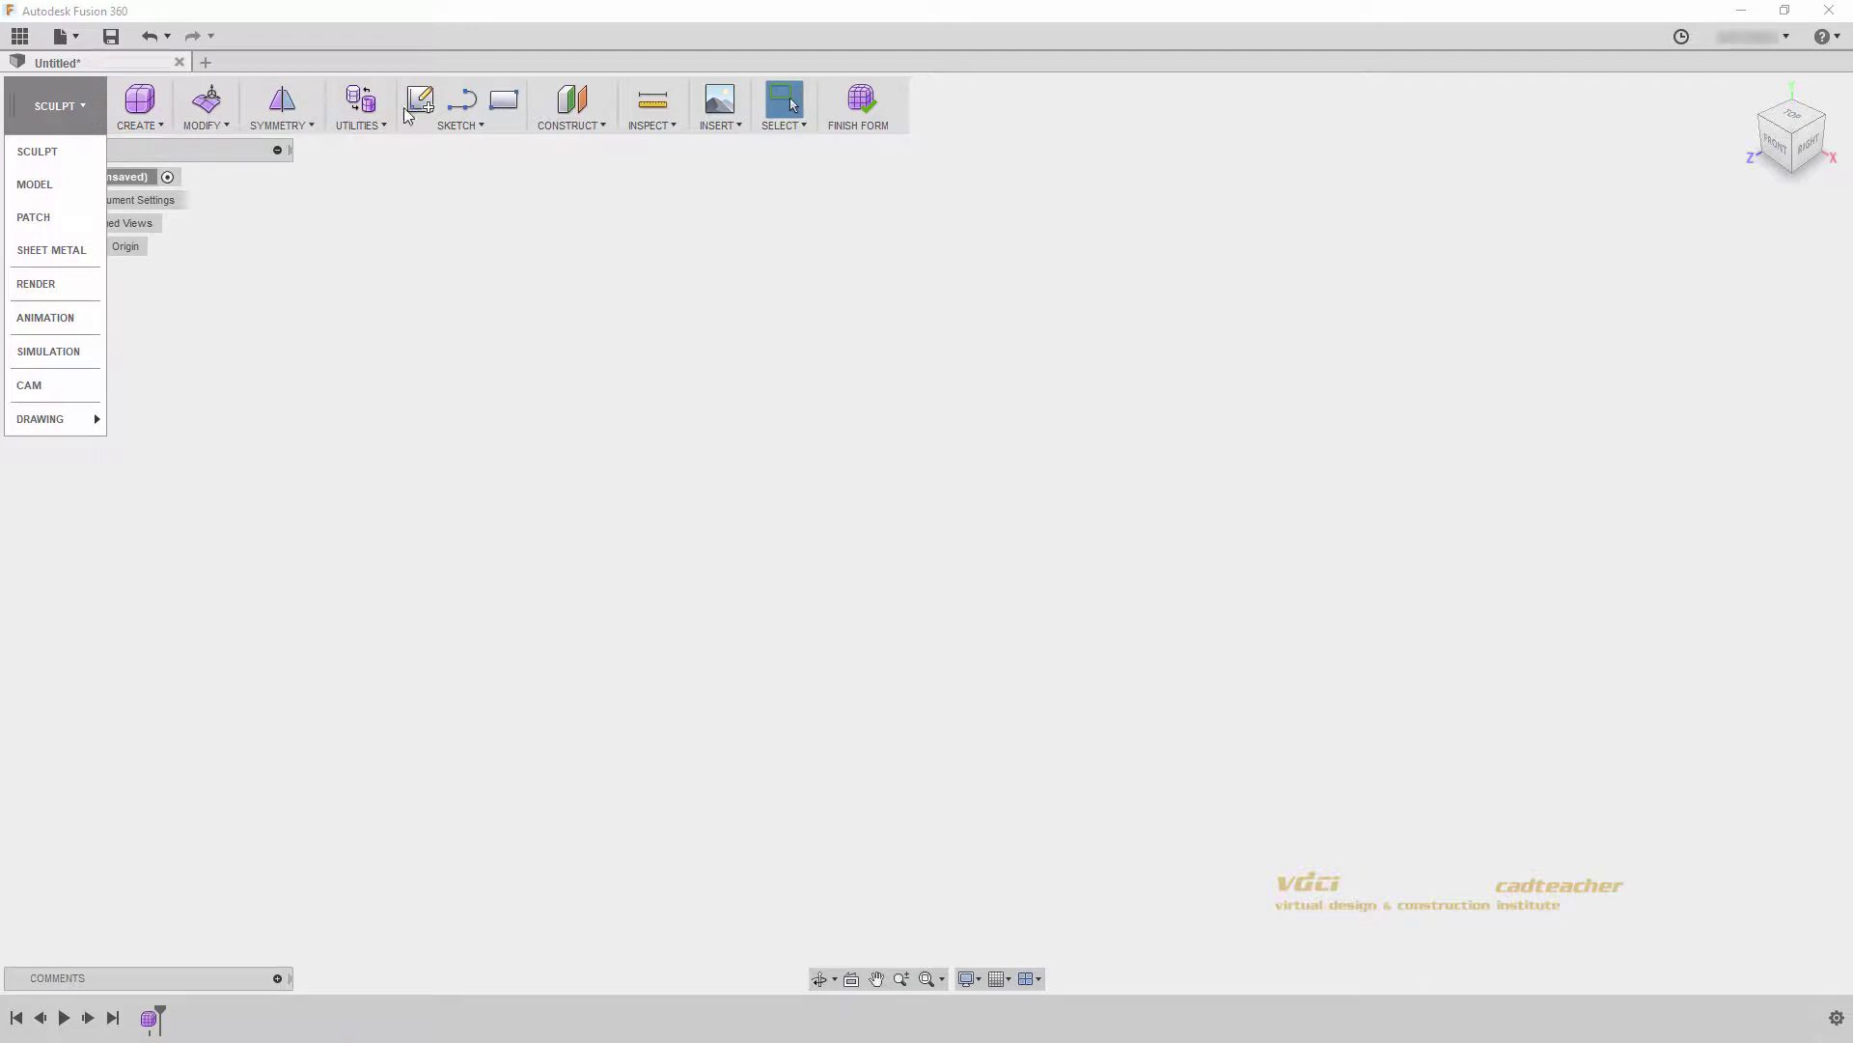
{"action": "left_click", "coordinate": [521, 62]}
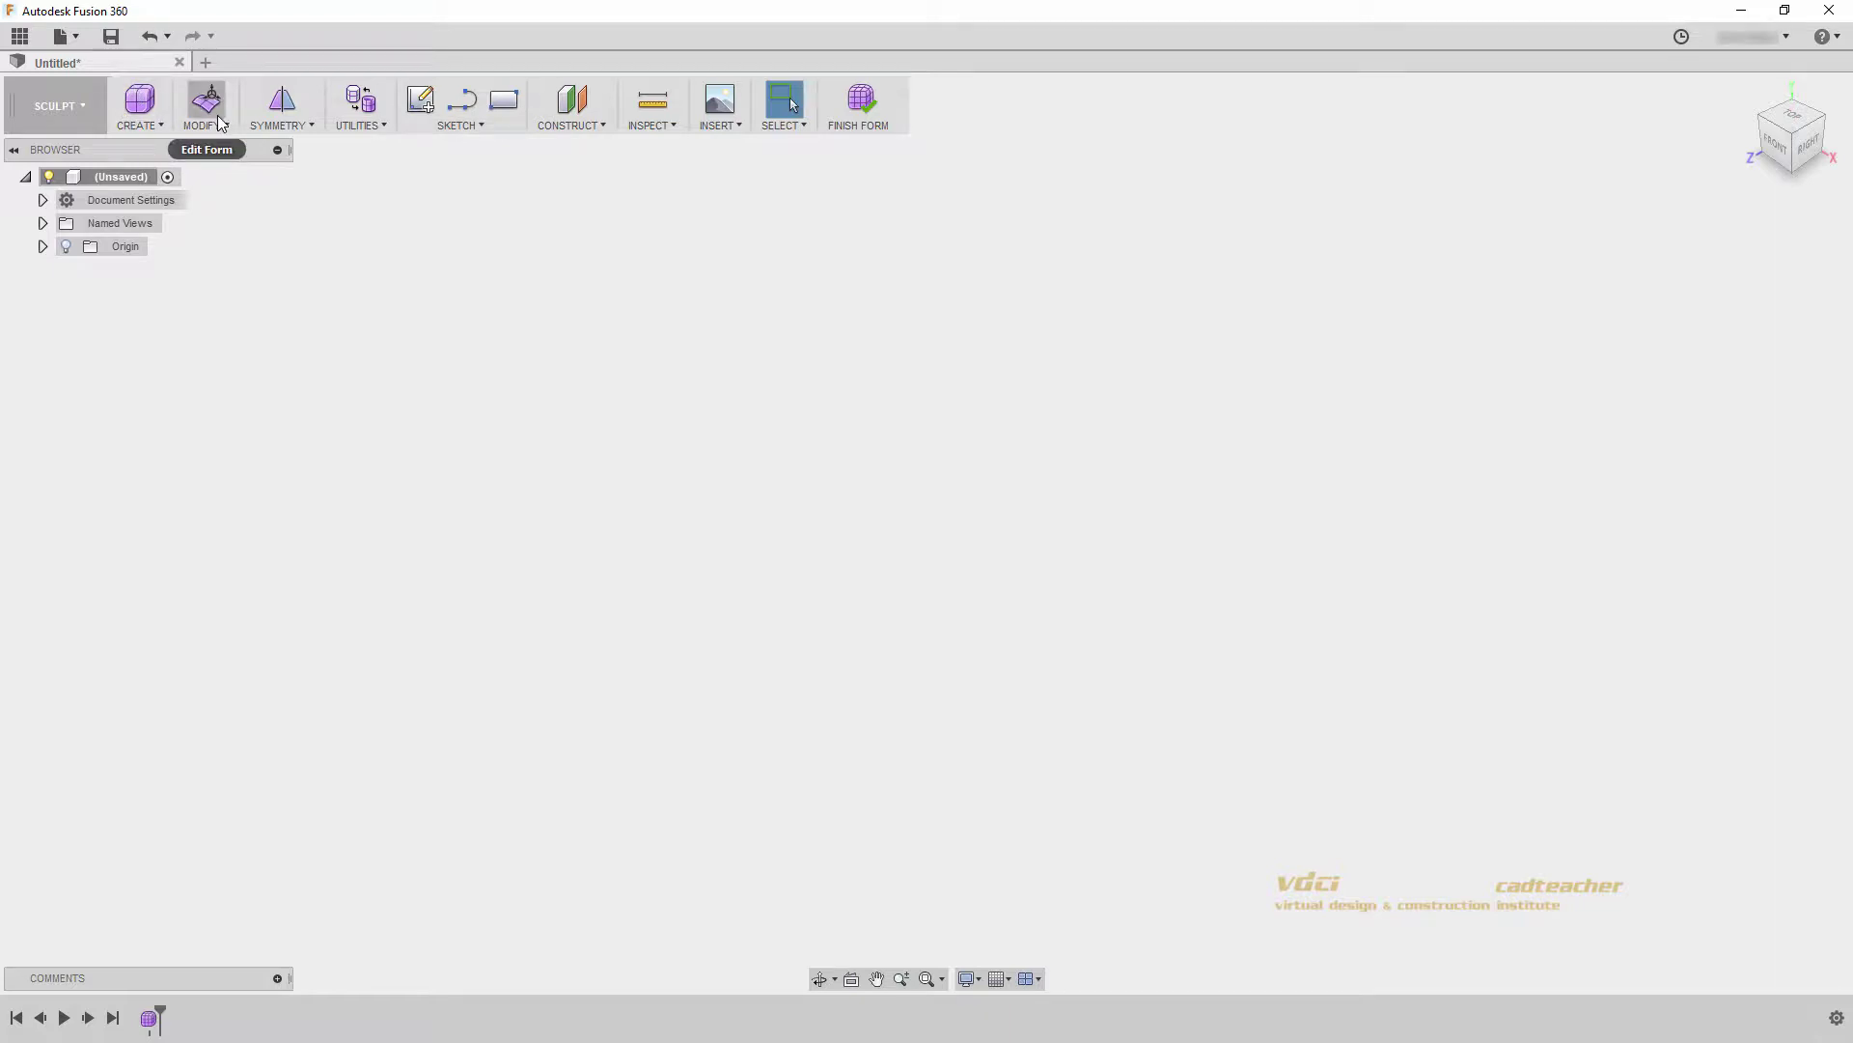
{"action": "left_click", "coordinate": [146, 125]}
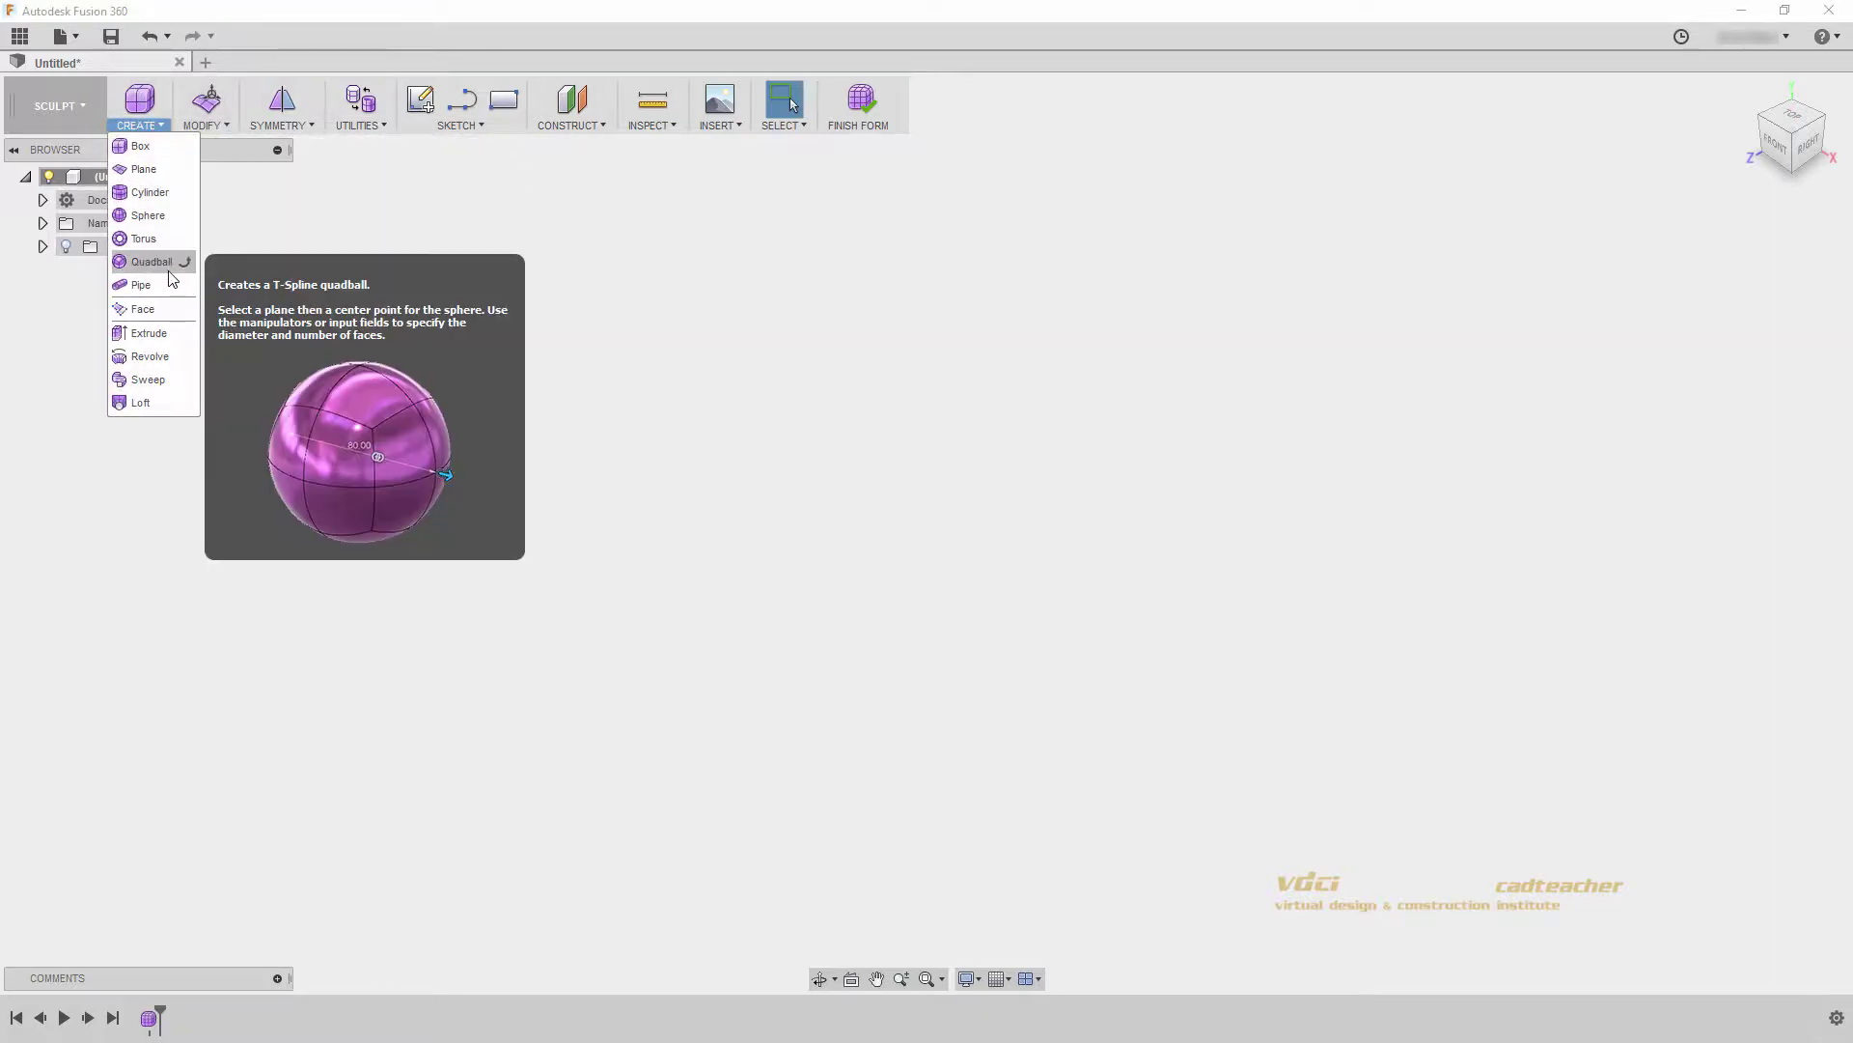
{"action": "left_click", "coordinate": [224, 126]}
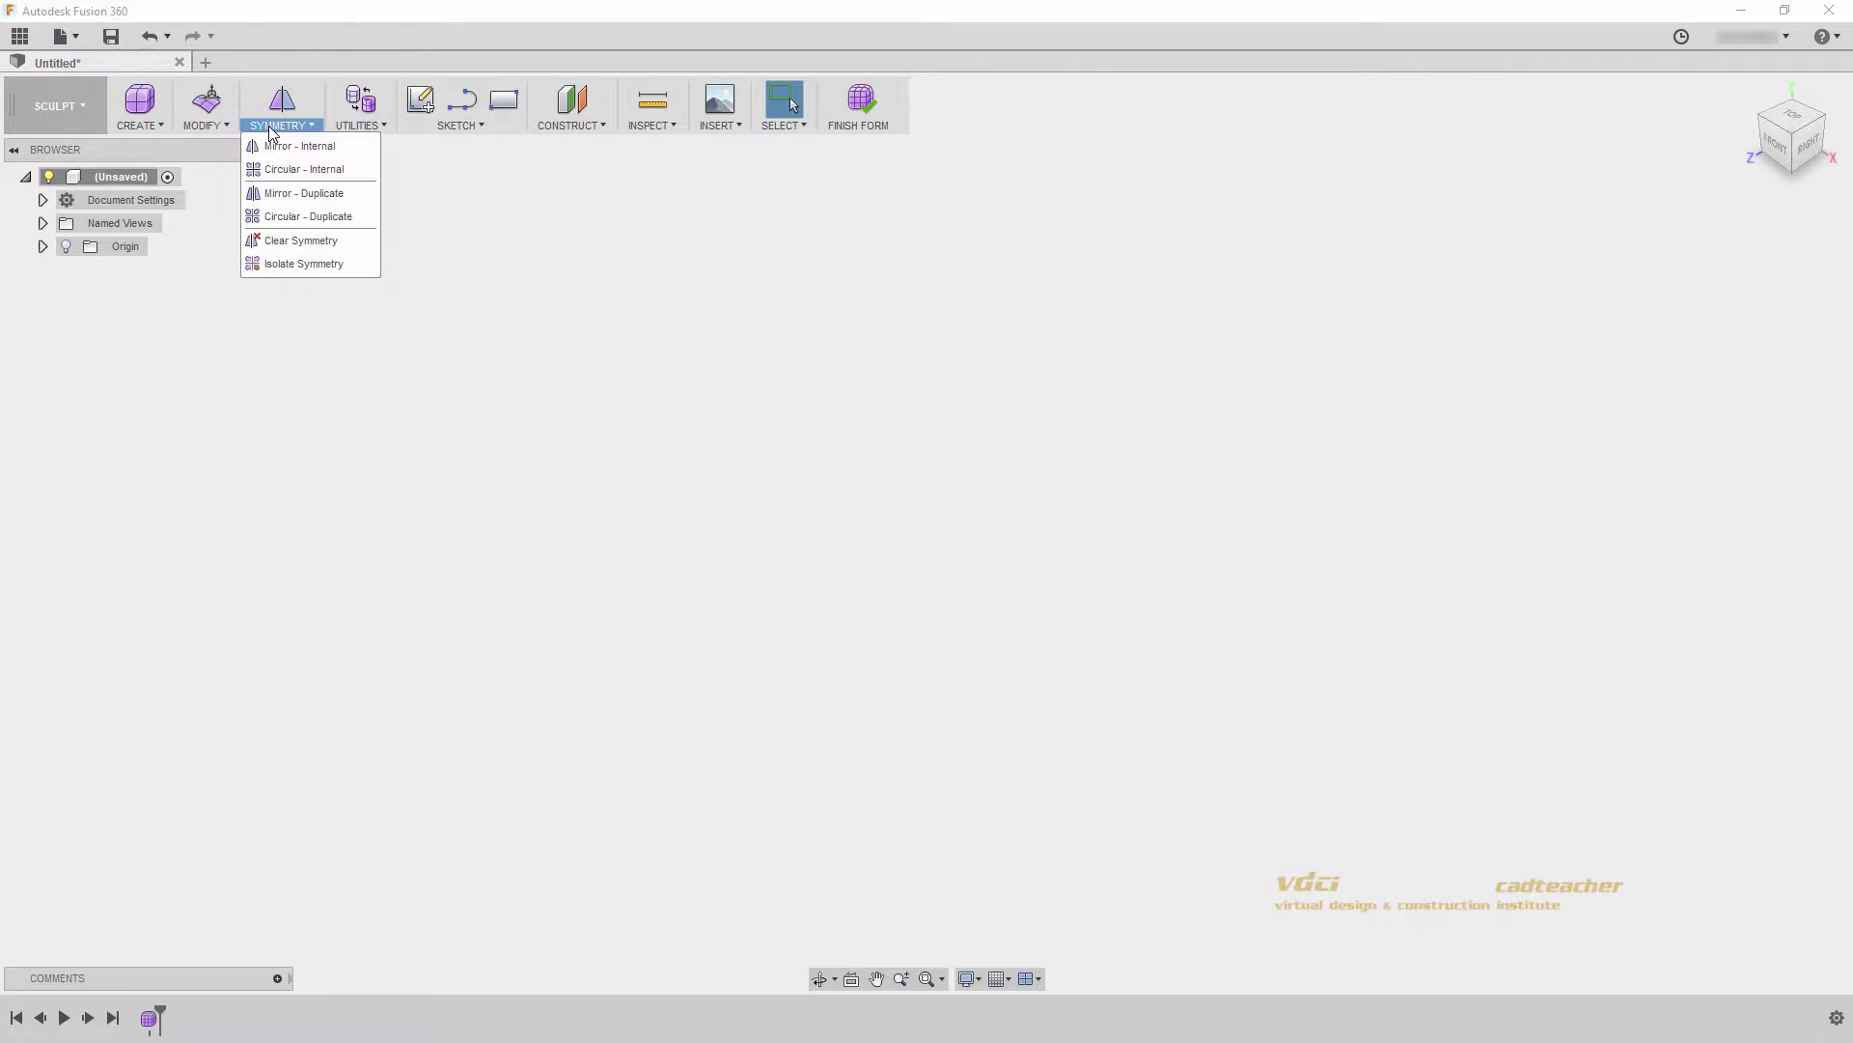
{"action": "mouse_move", "coordinate": [355, 127]}
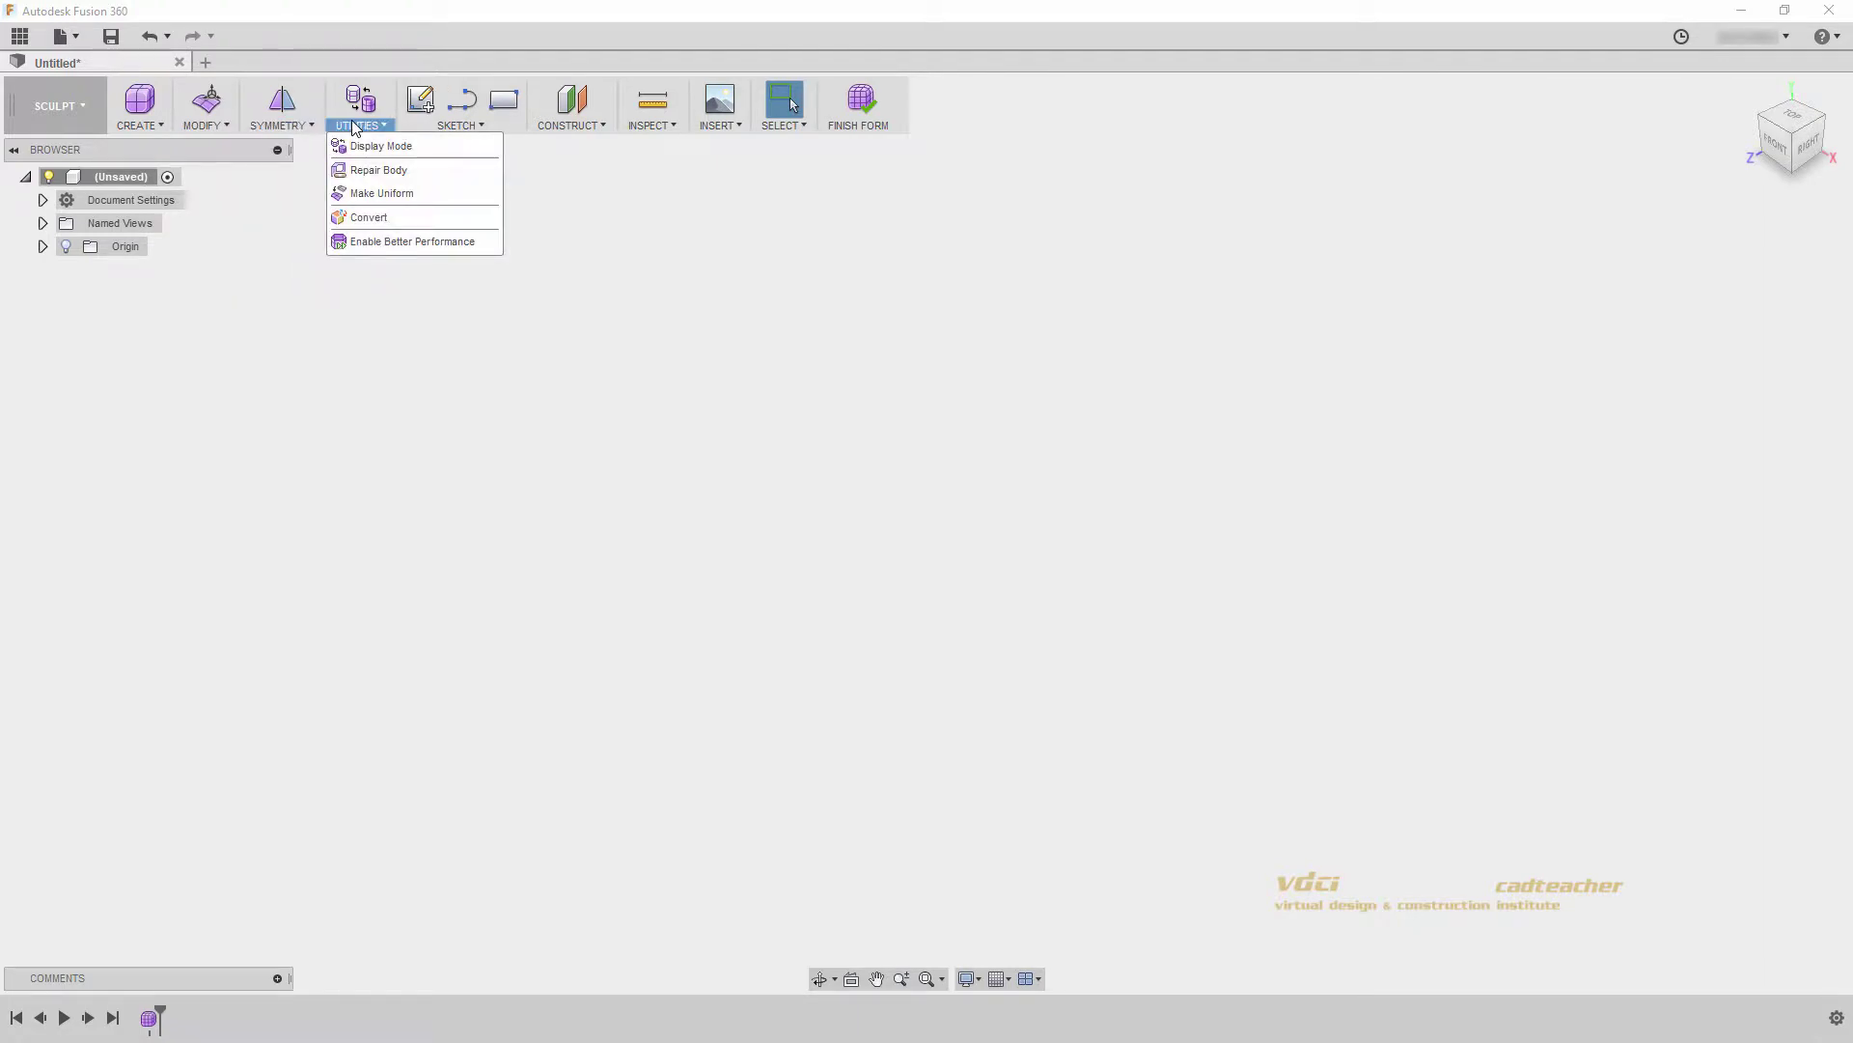
{"action": "left_click", "coordinate": [356, 129]}
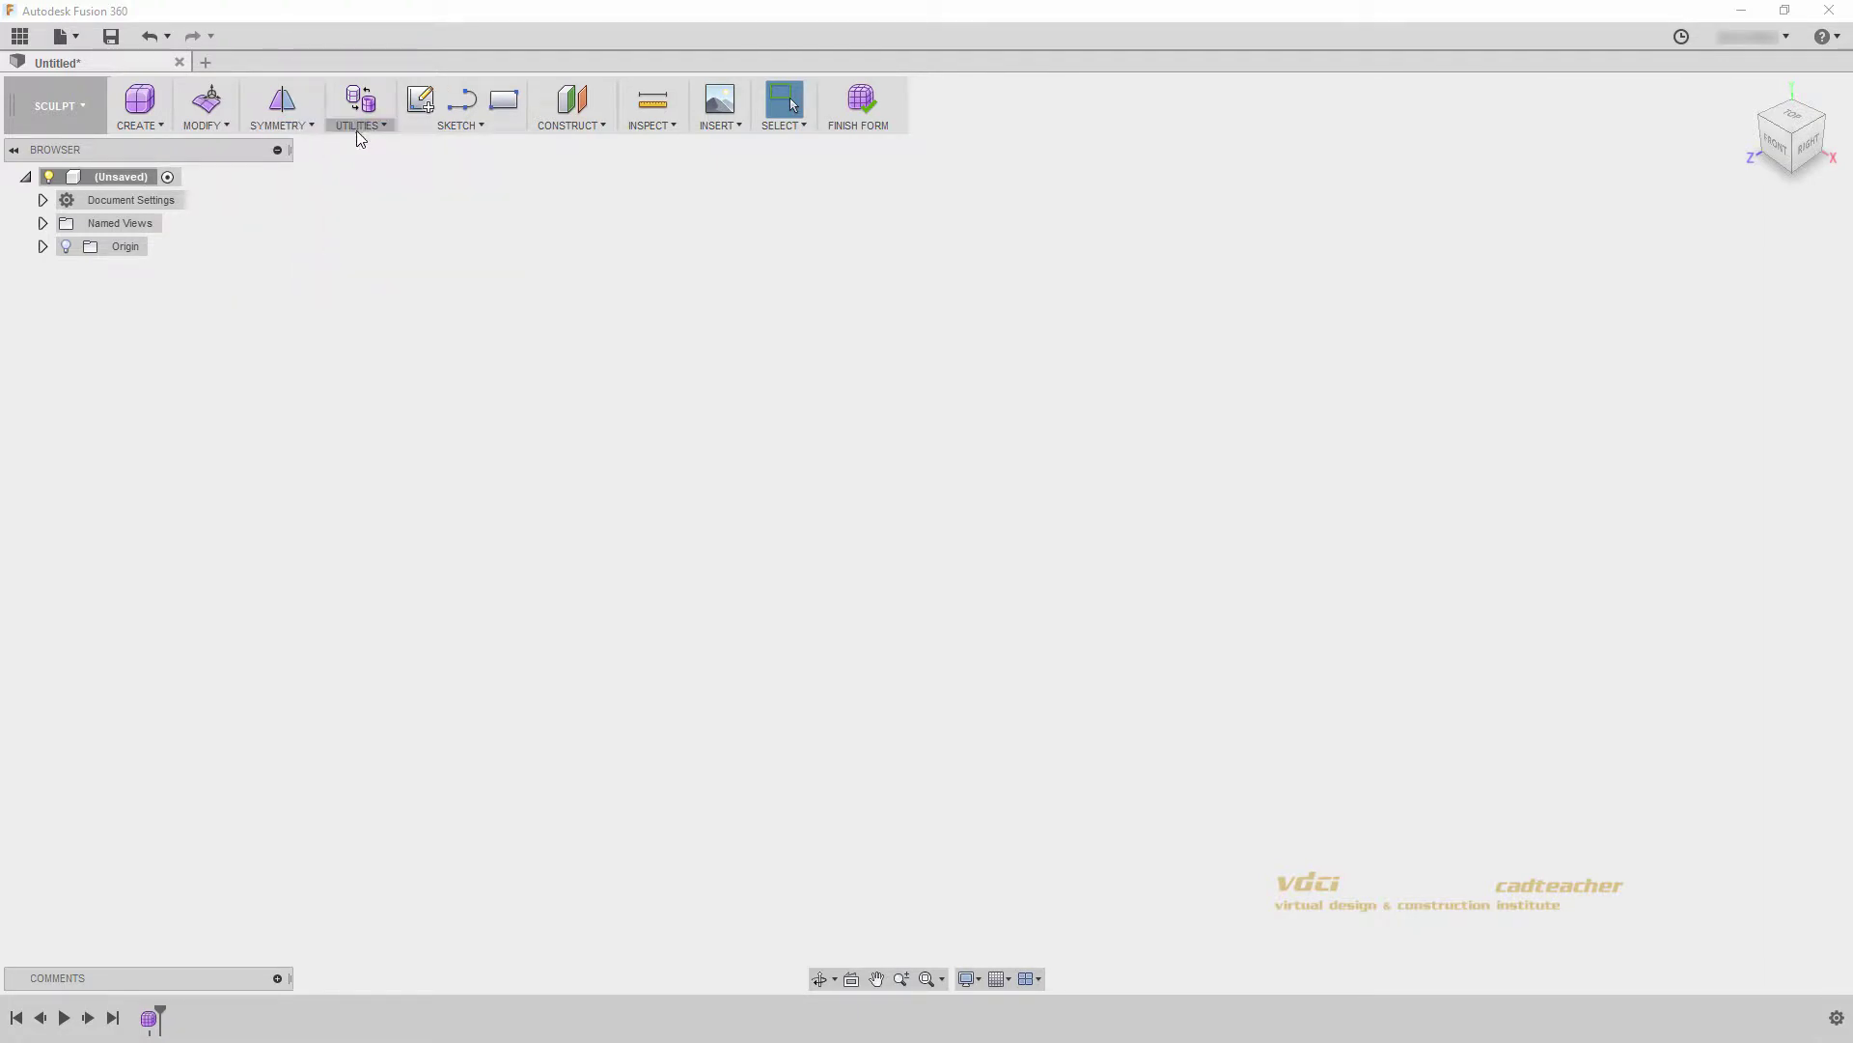
Create a new-body box centred on the origin of the ground plane, about 106 by 105 by 53 mm, with two faces per direction and no symmetry.
{"action": "left_click", "coordinate": [140, 101]}
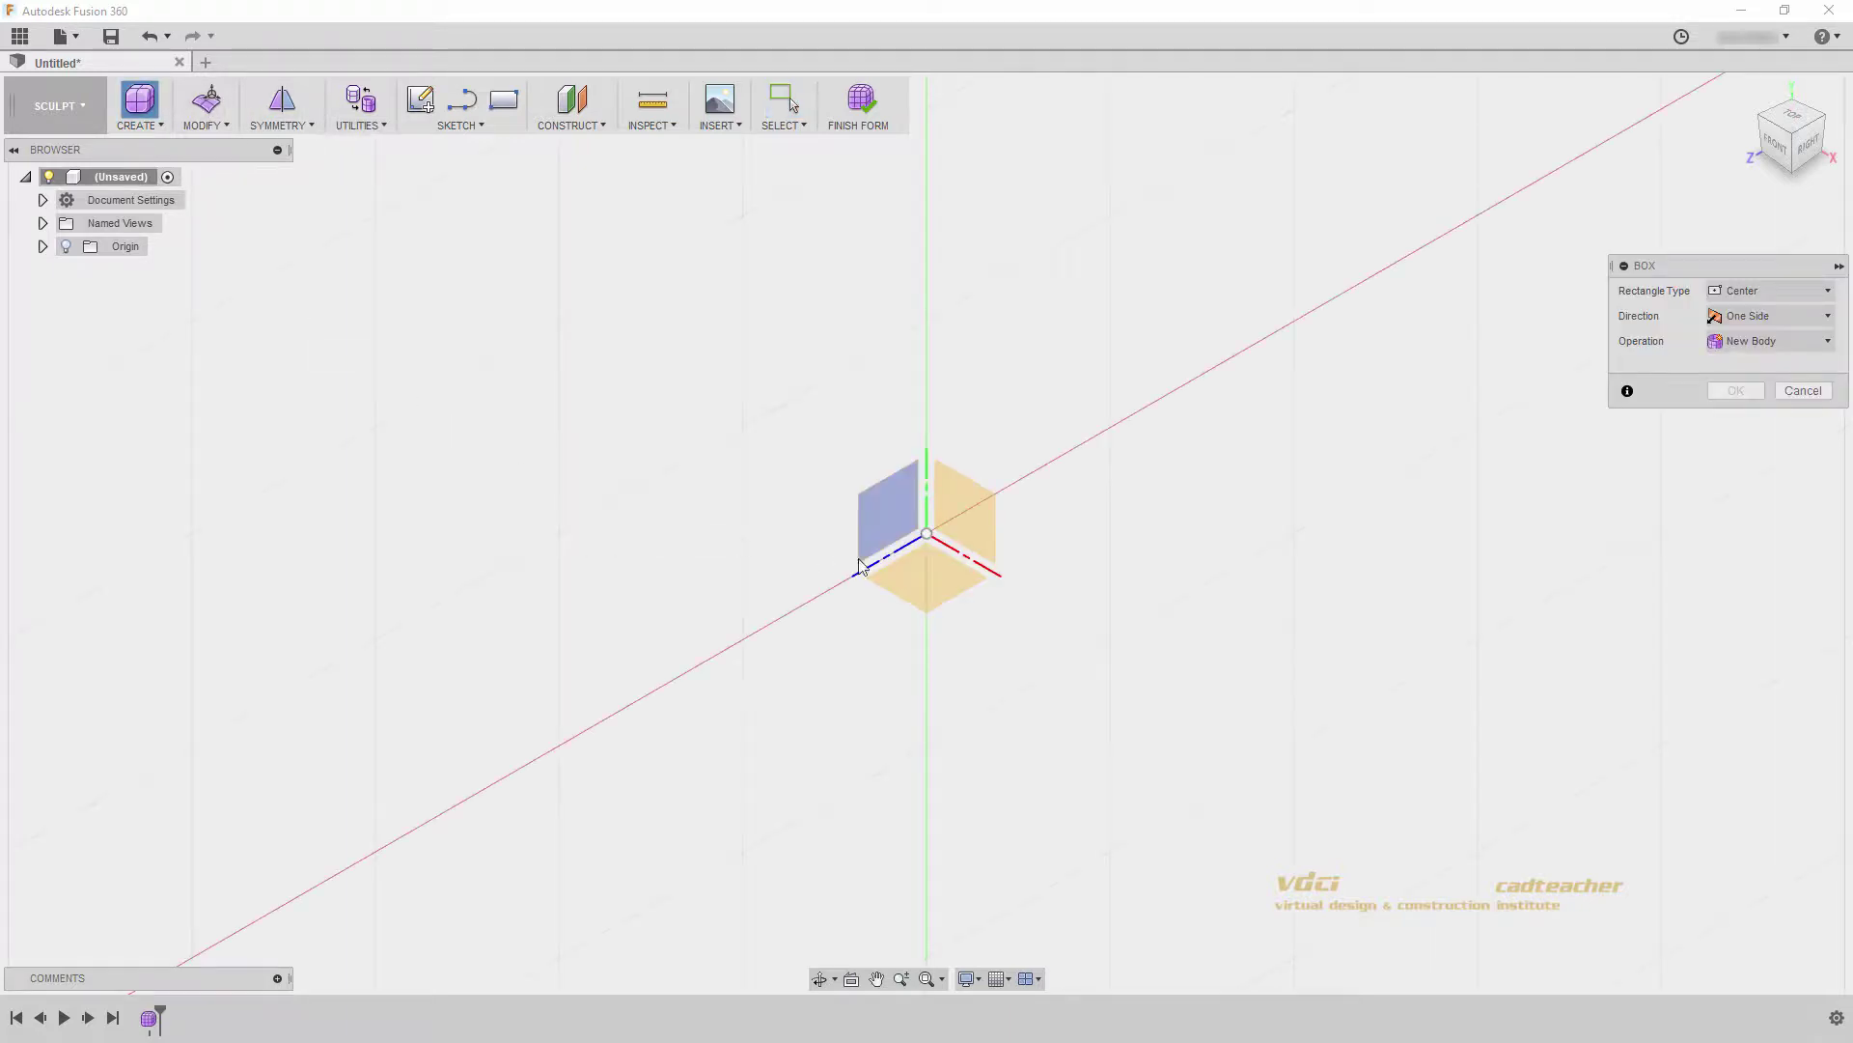
{"action": "left_click", "coordinate": [923, 579]}
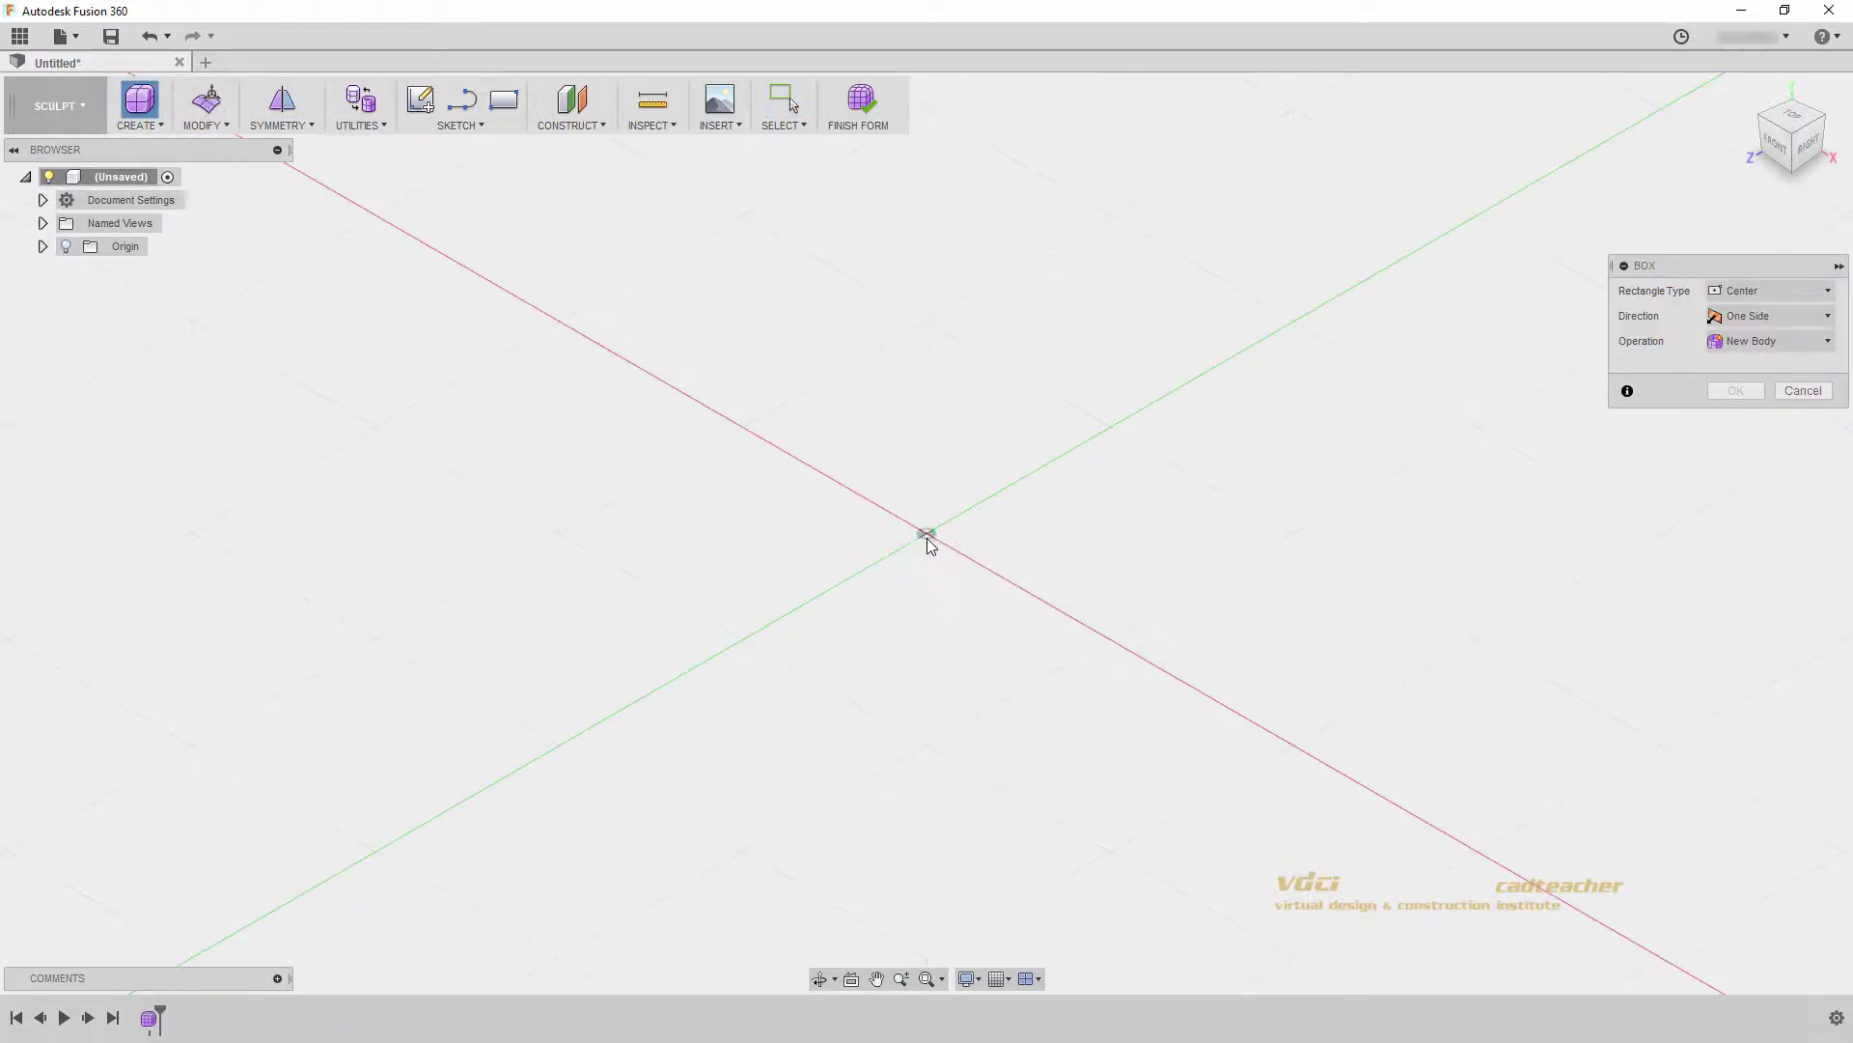
{"action": "left_click", "coordinate": [928, 537]}
{"action": "left_click", "coordinate": [1308, 537]}
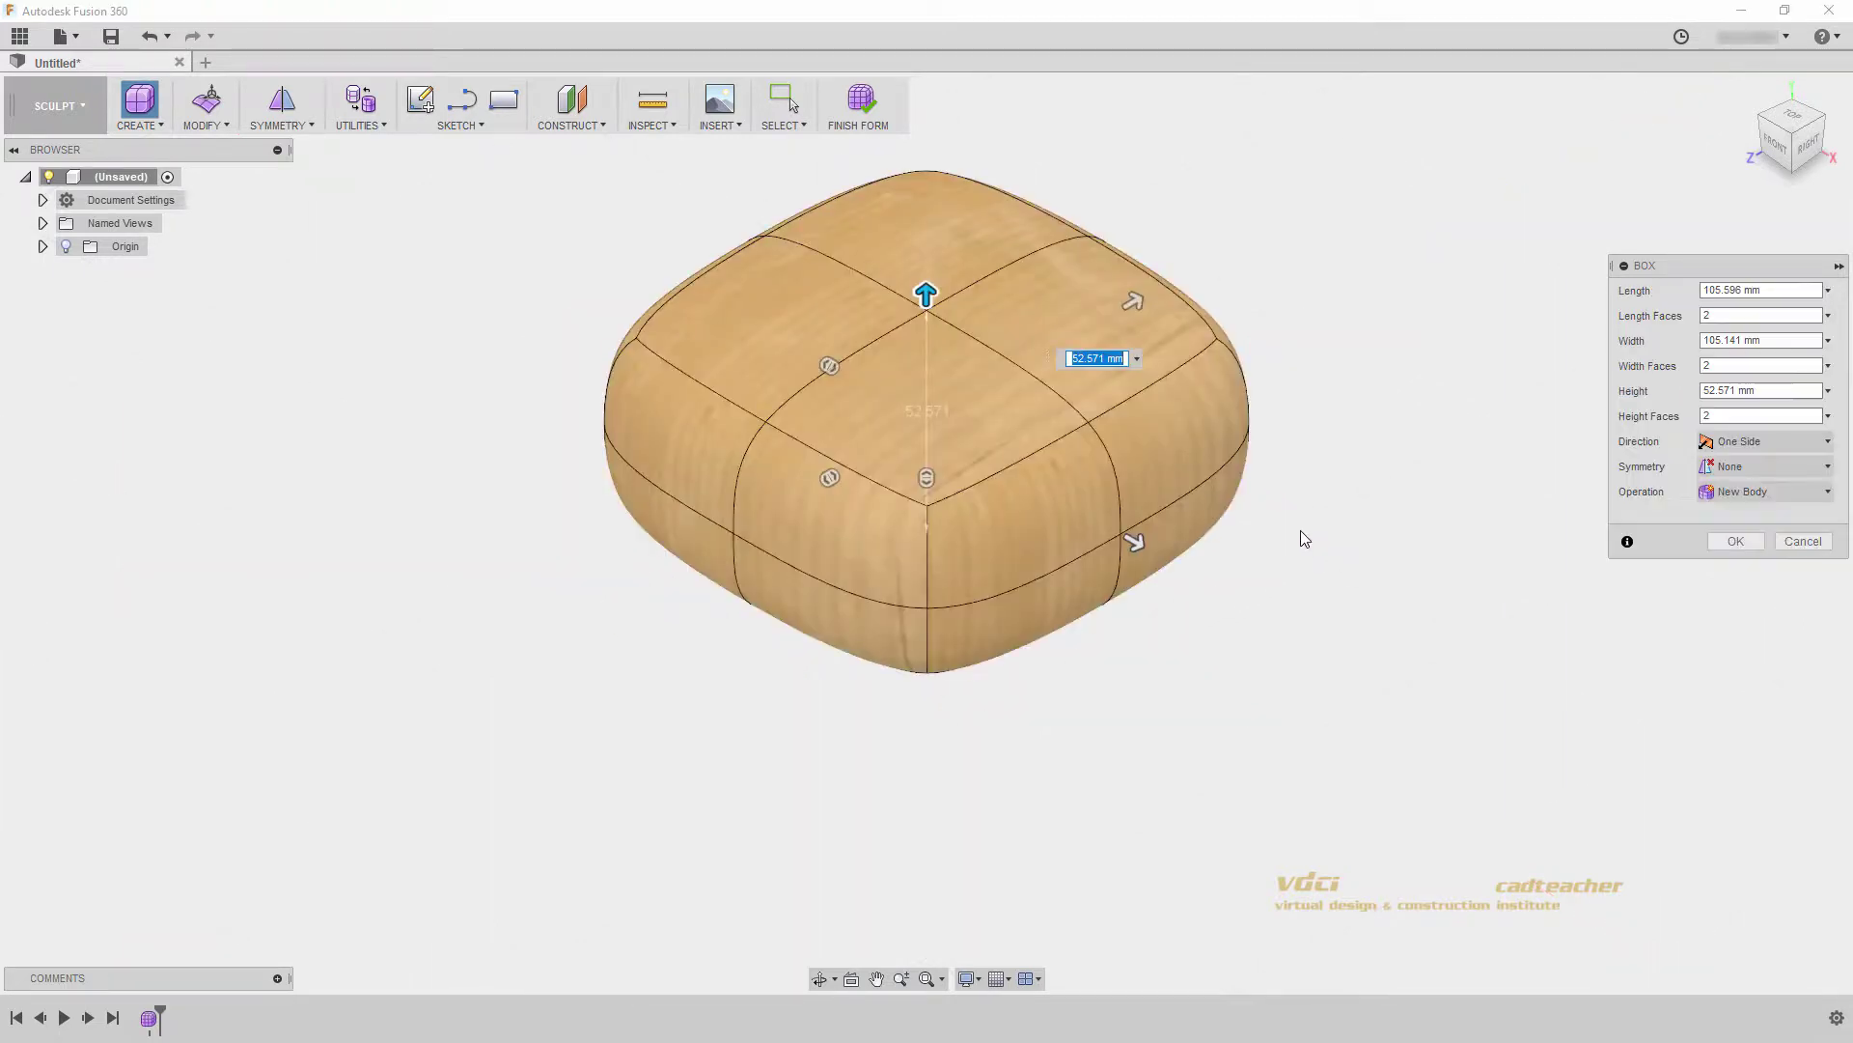
{"action": "scroll", "coordinate": [1076, 540], "scroll_direction": "down", "scroll_amount": 3}
{"action": "mouse_move", "coordinate": [1053, 596]}
{"action": "middle_mouse_down"}
{"action": "mouse_move", "coordinate": [1035, 649]}
{"action": "mouse_move", "coordinate": [1052, 626]}
{"action": "middle_mouse_up"}
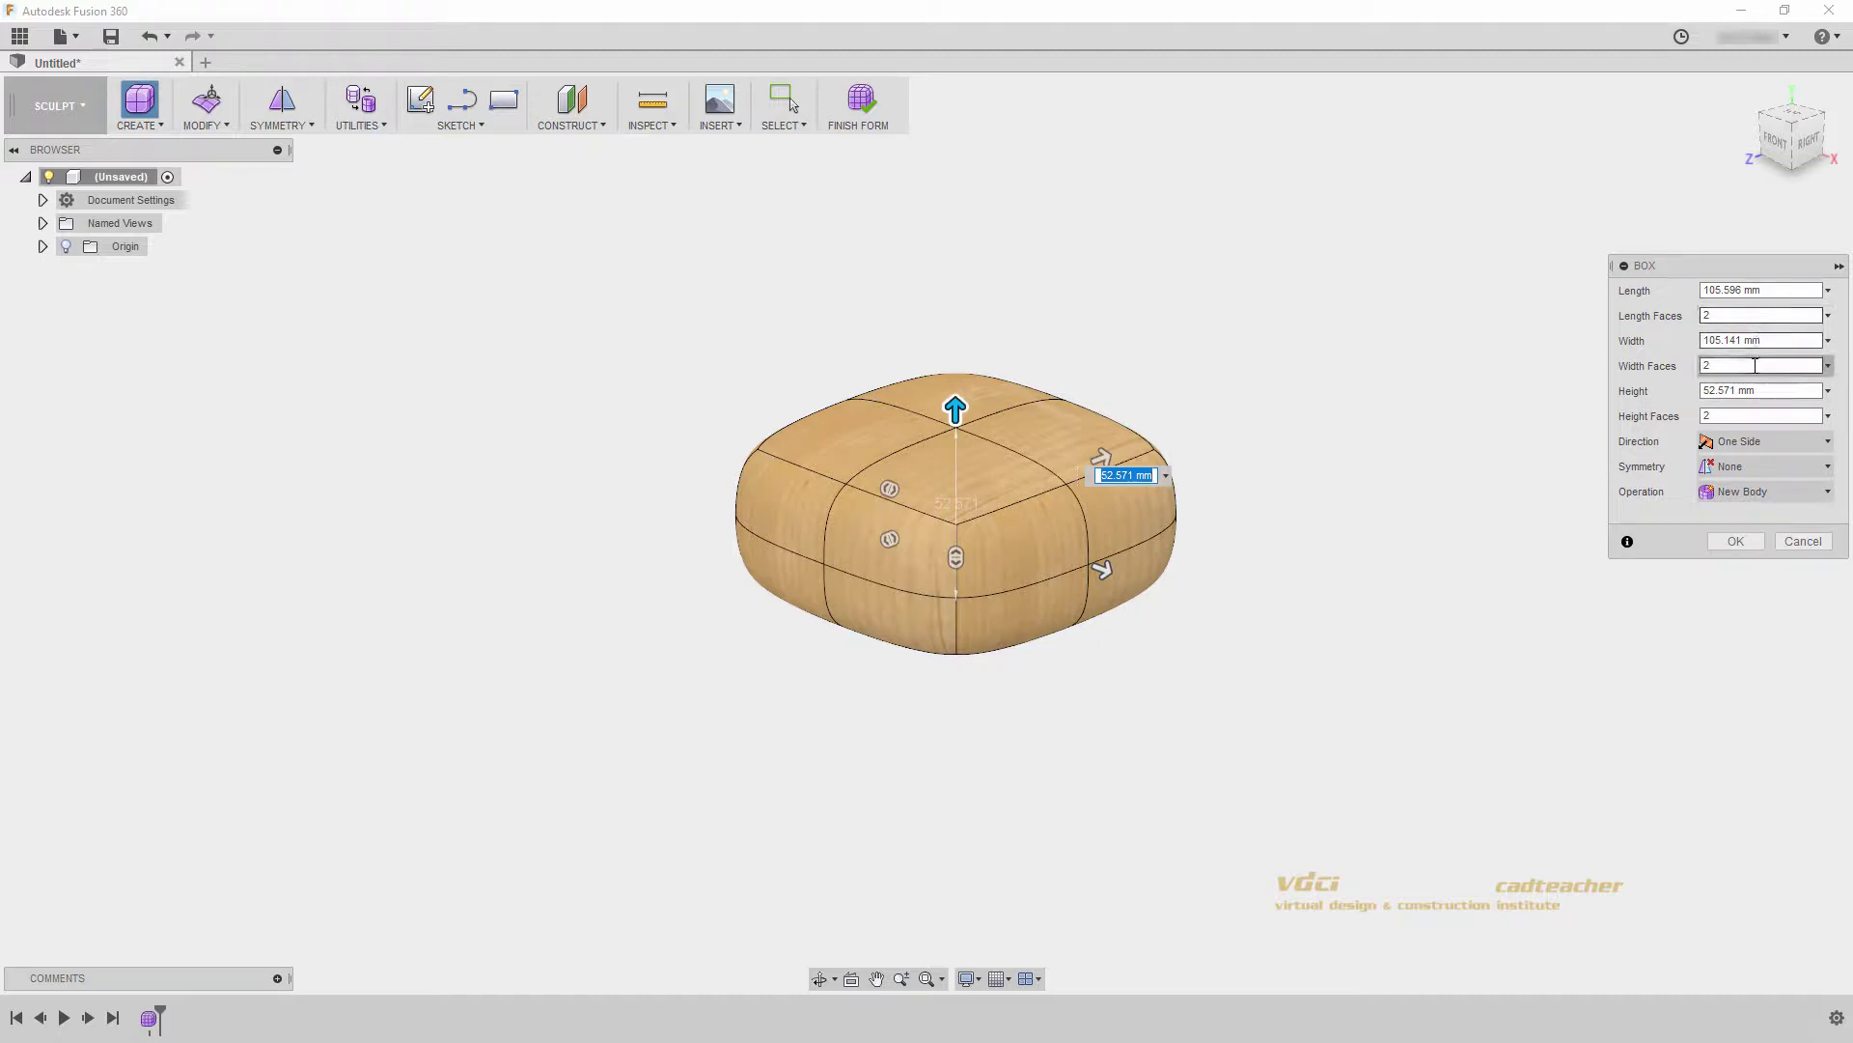
{"action": "left_click", "coordinate": [1755, 468]}
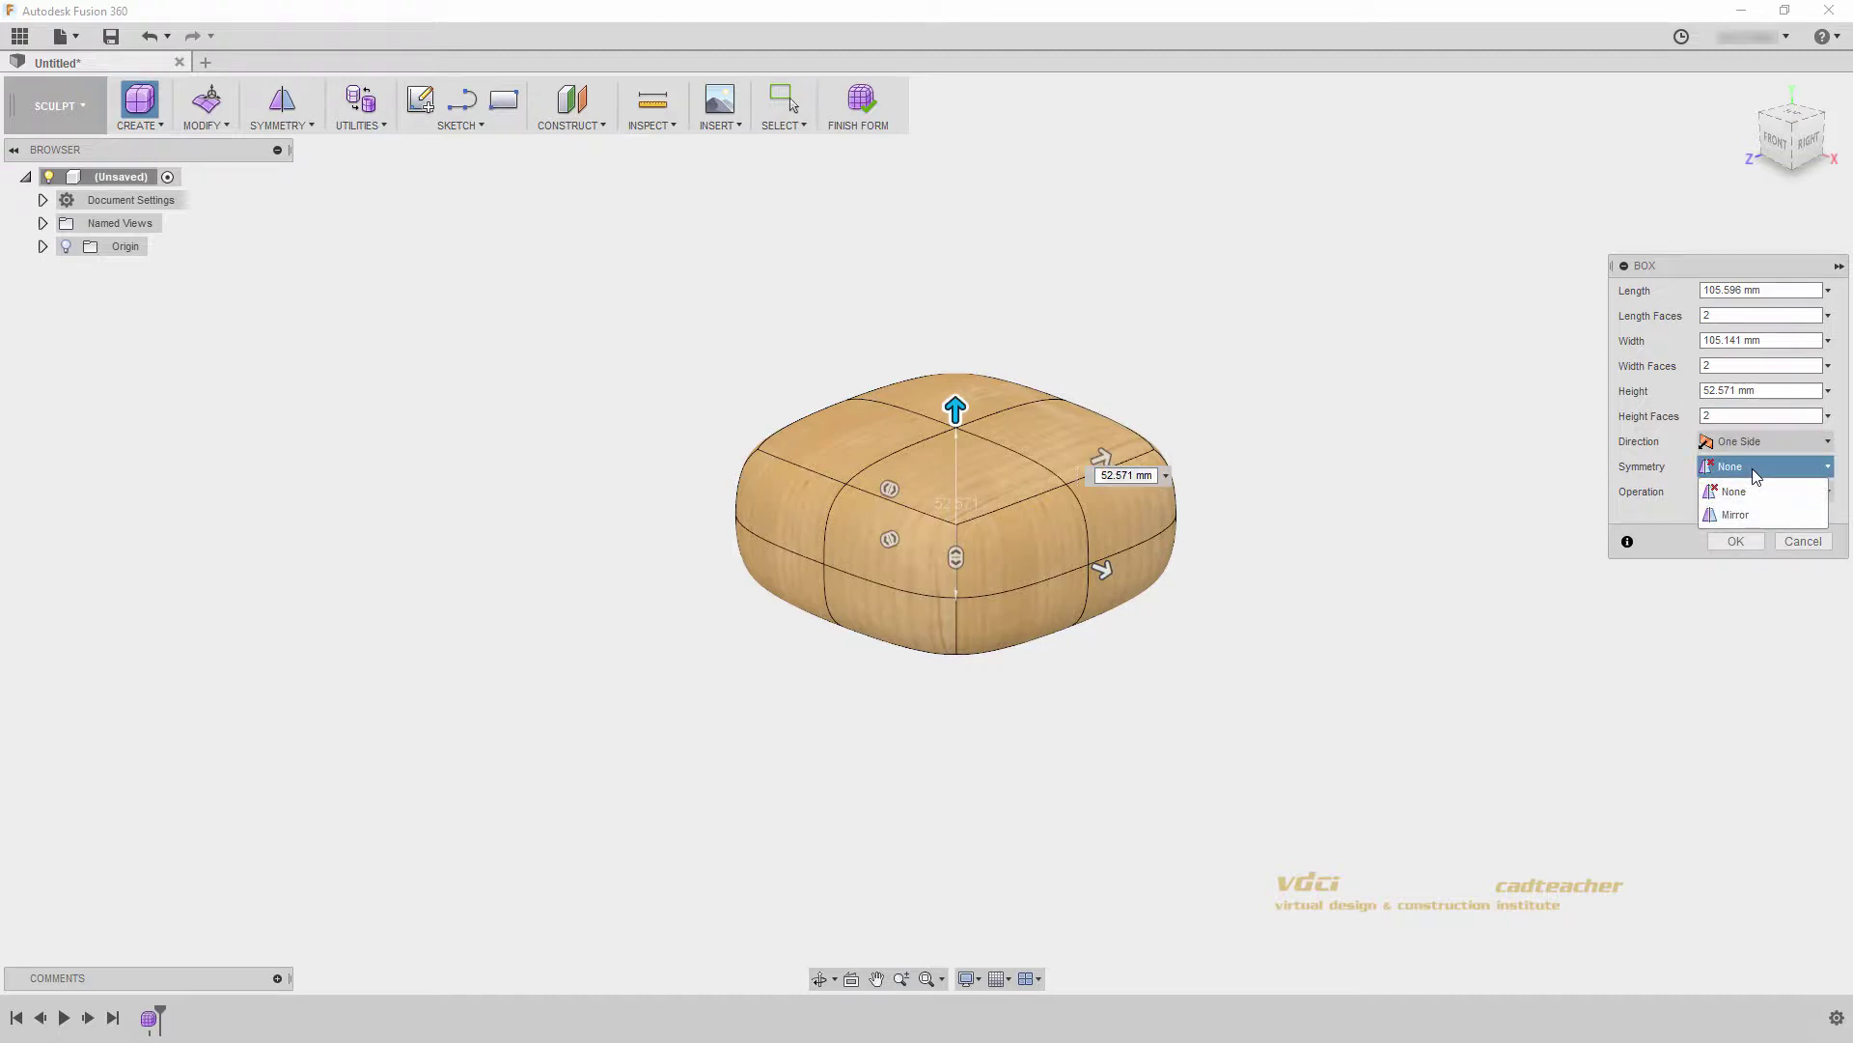
{"action": "left_click", "coordinate": [1754, 469]}
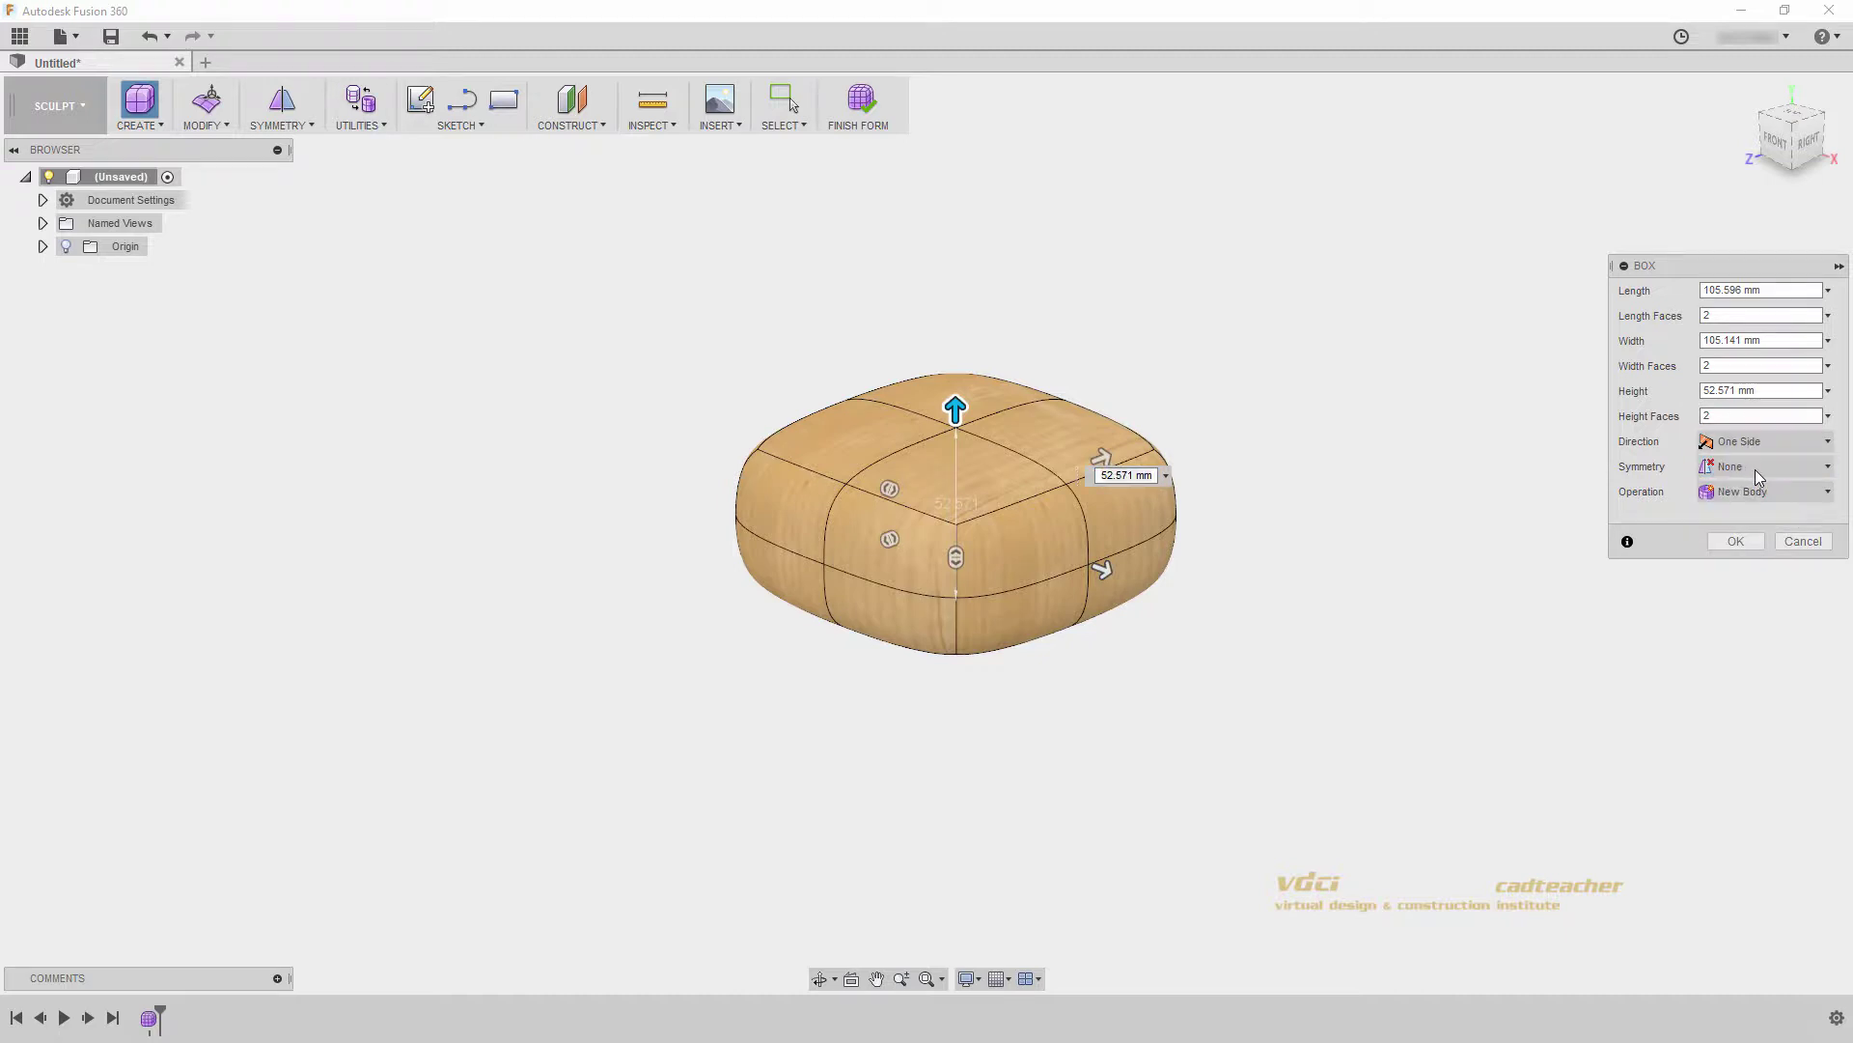
{"action": "left_click", "coordinate": [1765, 493]}
{"action": "left_click", "coordinate": [1766, 493]}
{"action": "left_click", "coordinate": [1738, 540]}
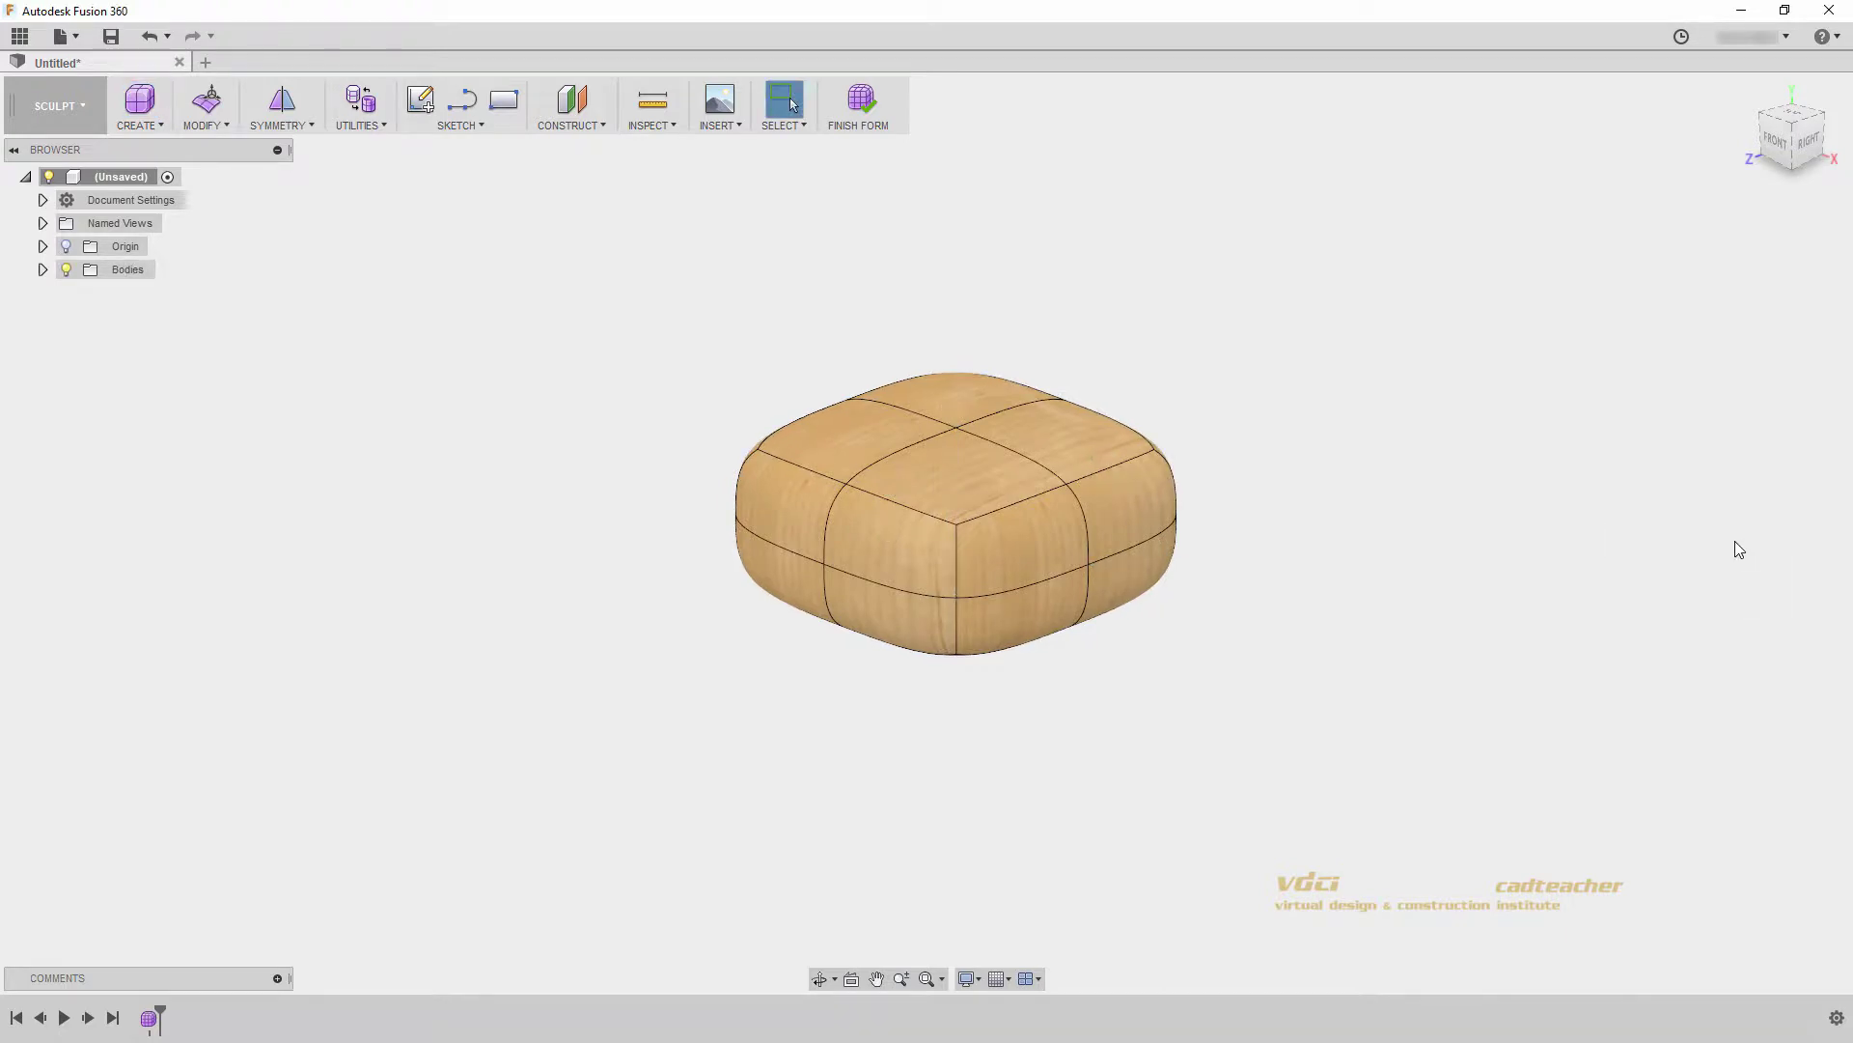
Show the rounded body in box display to examine its T-Spline control shape.
{"action": "middle_click_drag", "start_coordinate": [1402, 588], "coordinate": [1310, 610]}
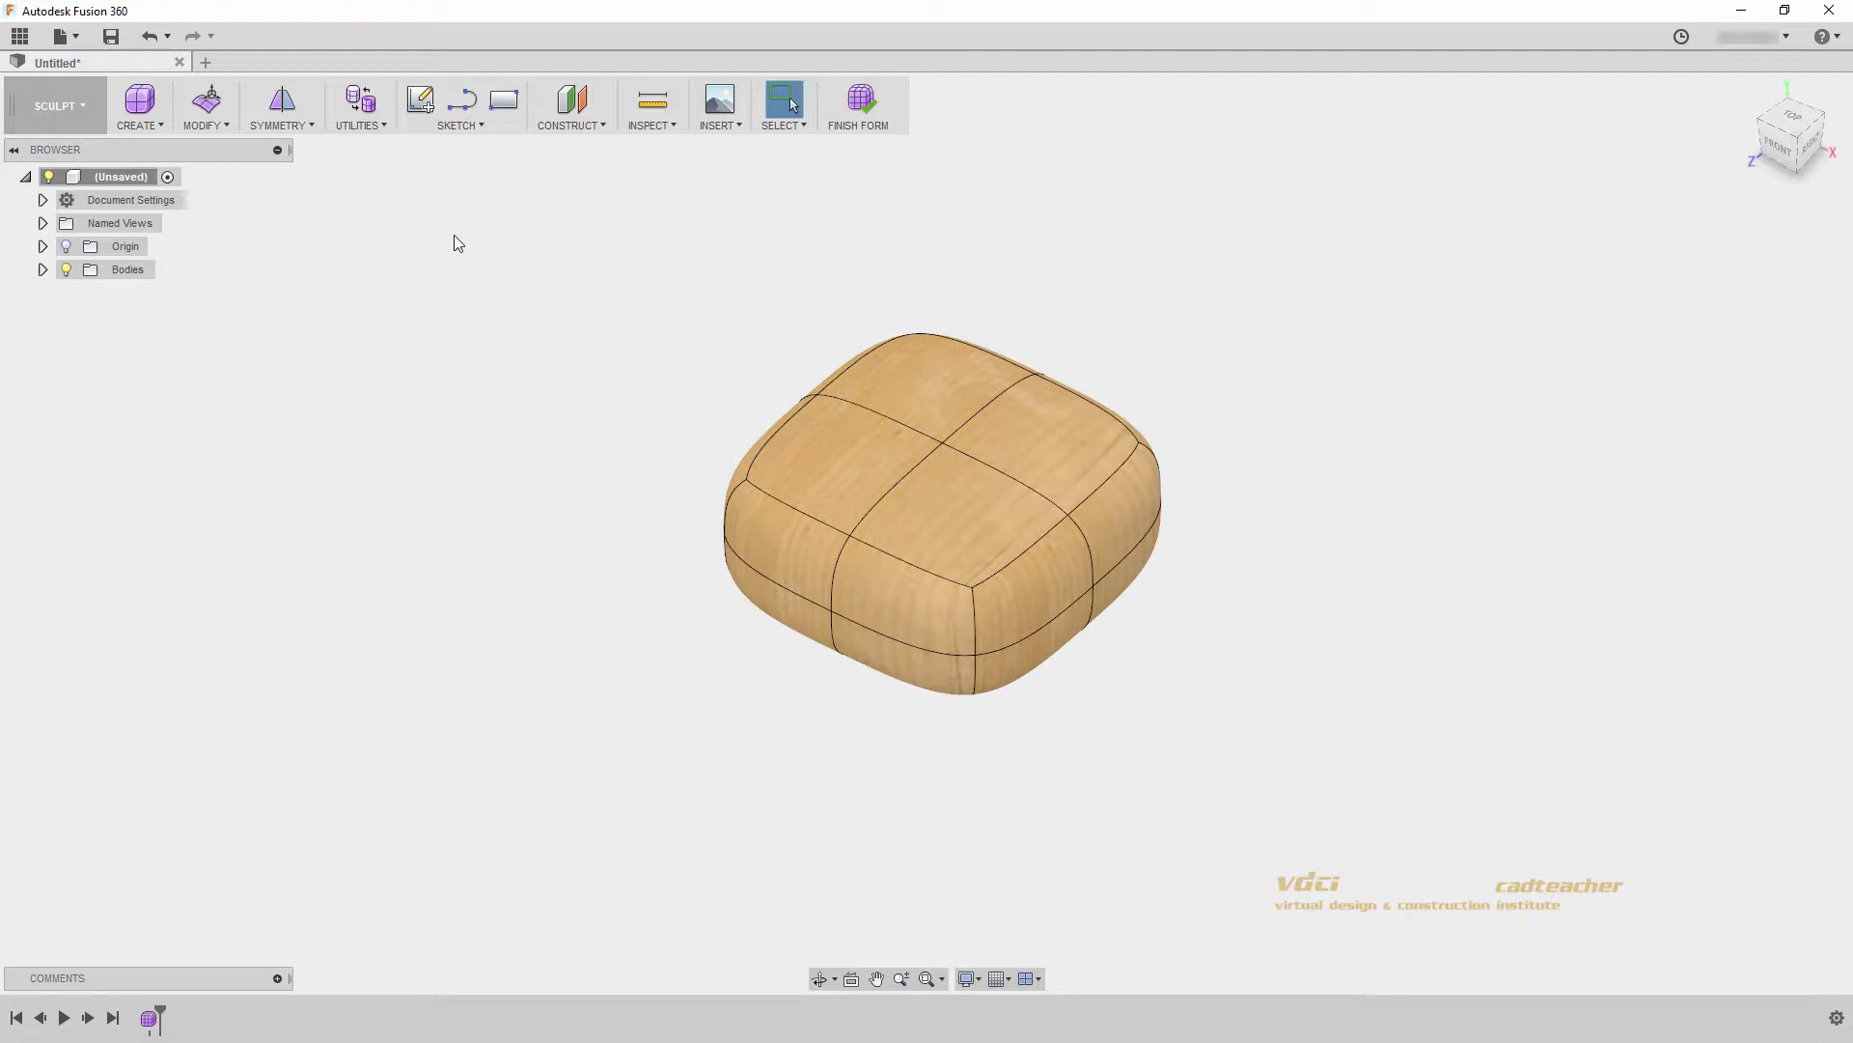
{"action": "left_click", "coordinate": [376, 135]}
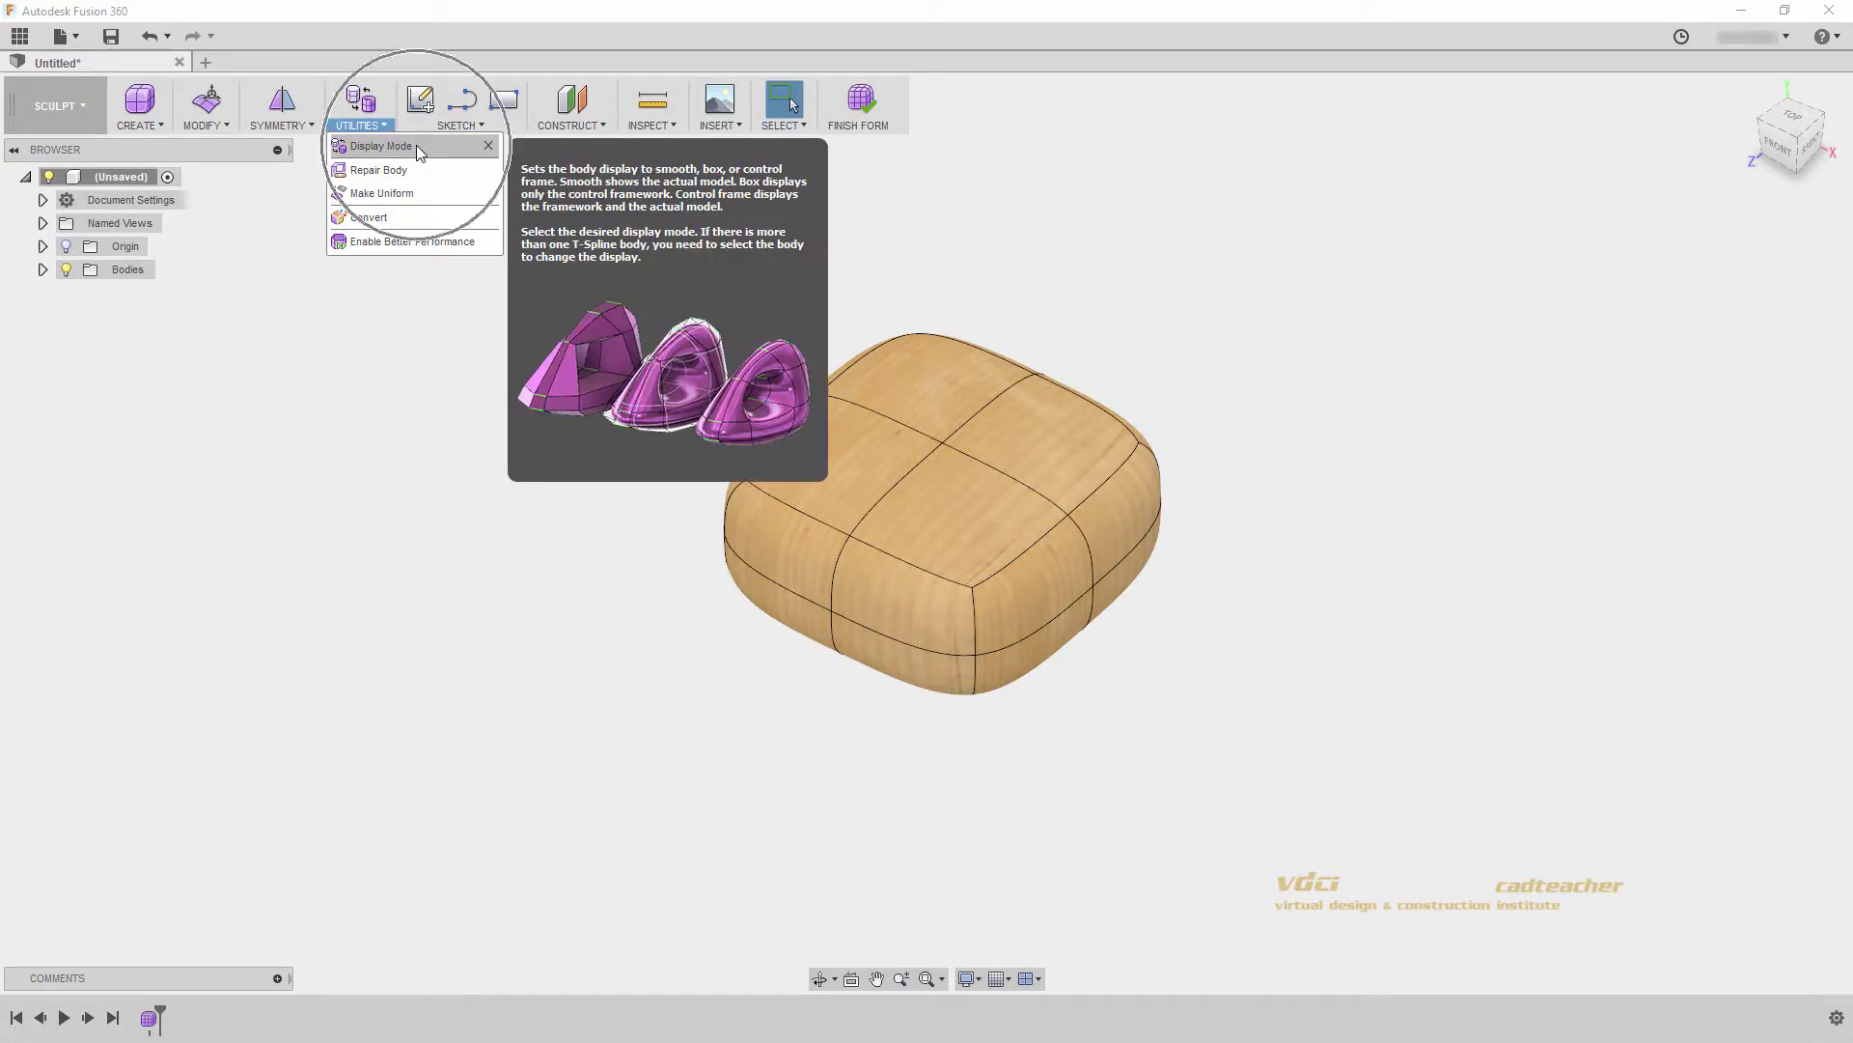
{"action": "left_click", "coordinate": [418, 147]}
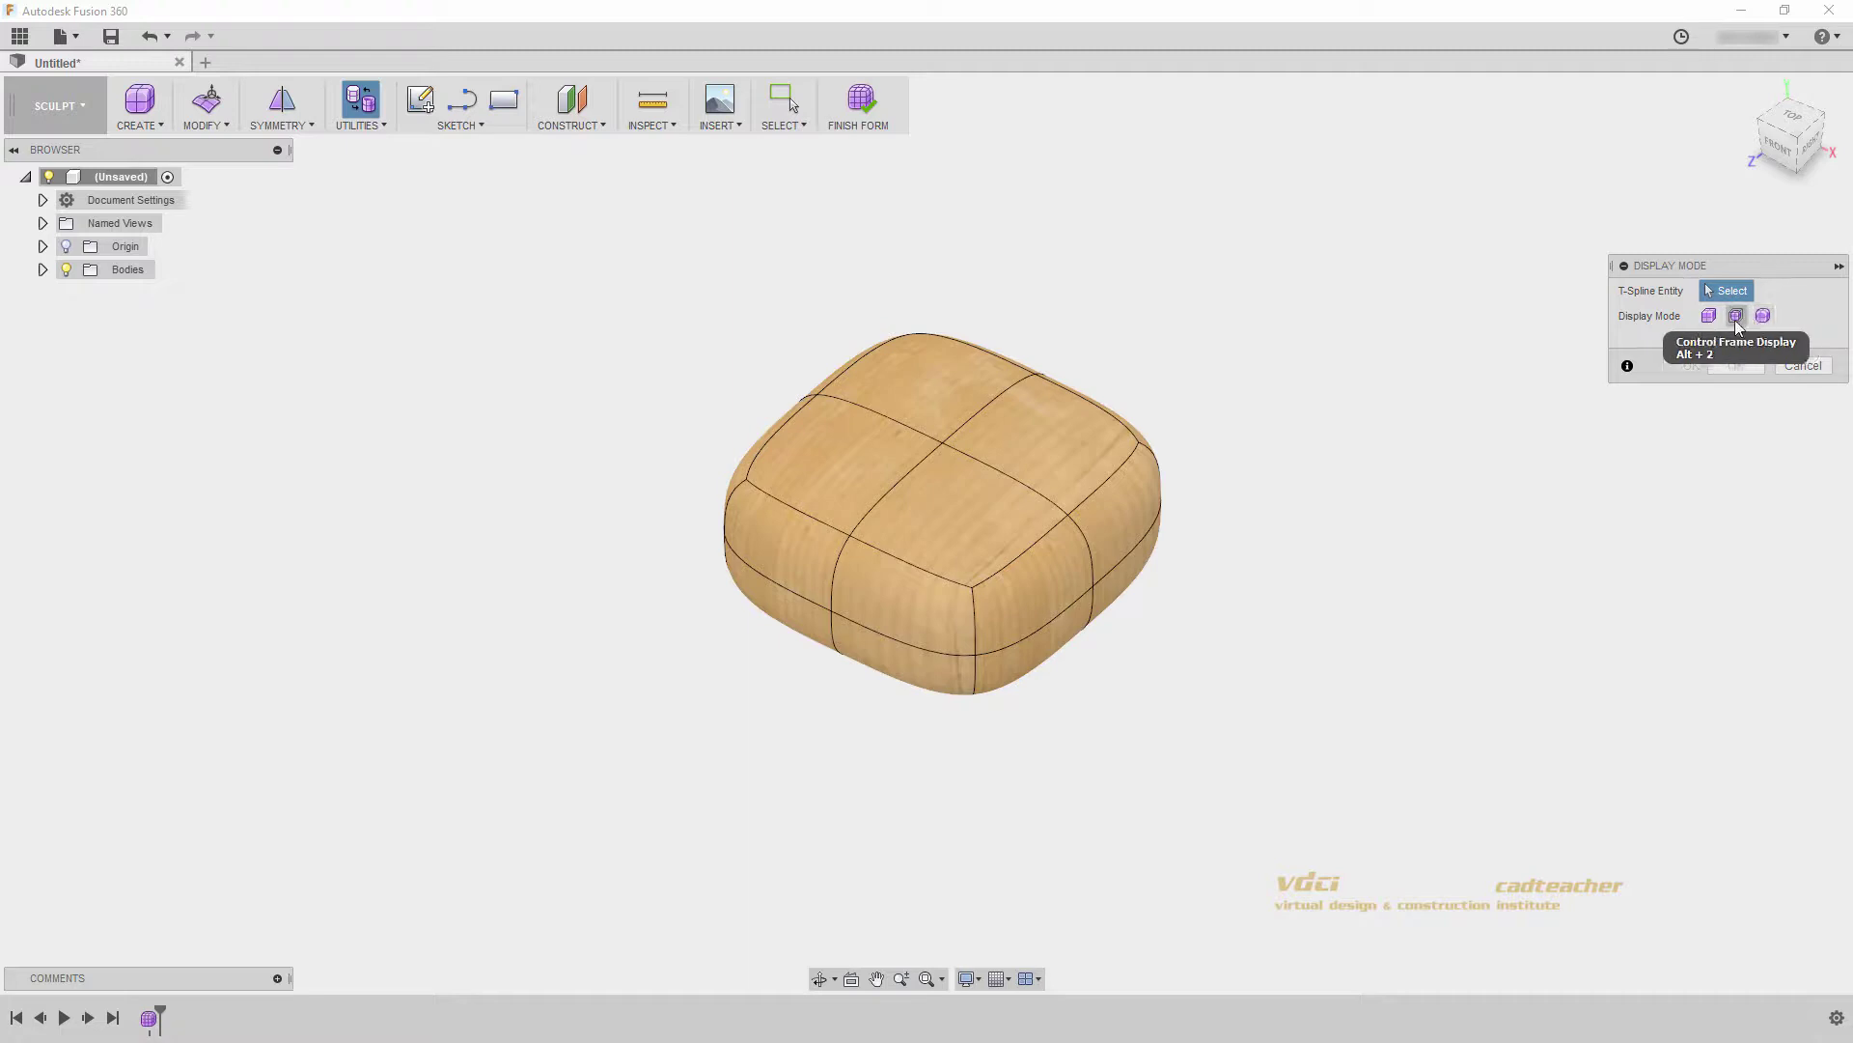
{"action": "middle_click_drag", "start_coordinate": [1328, 505], "coordinate": [1321, 470], "text": "shift"}
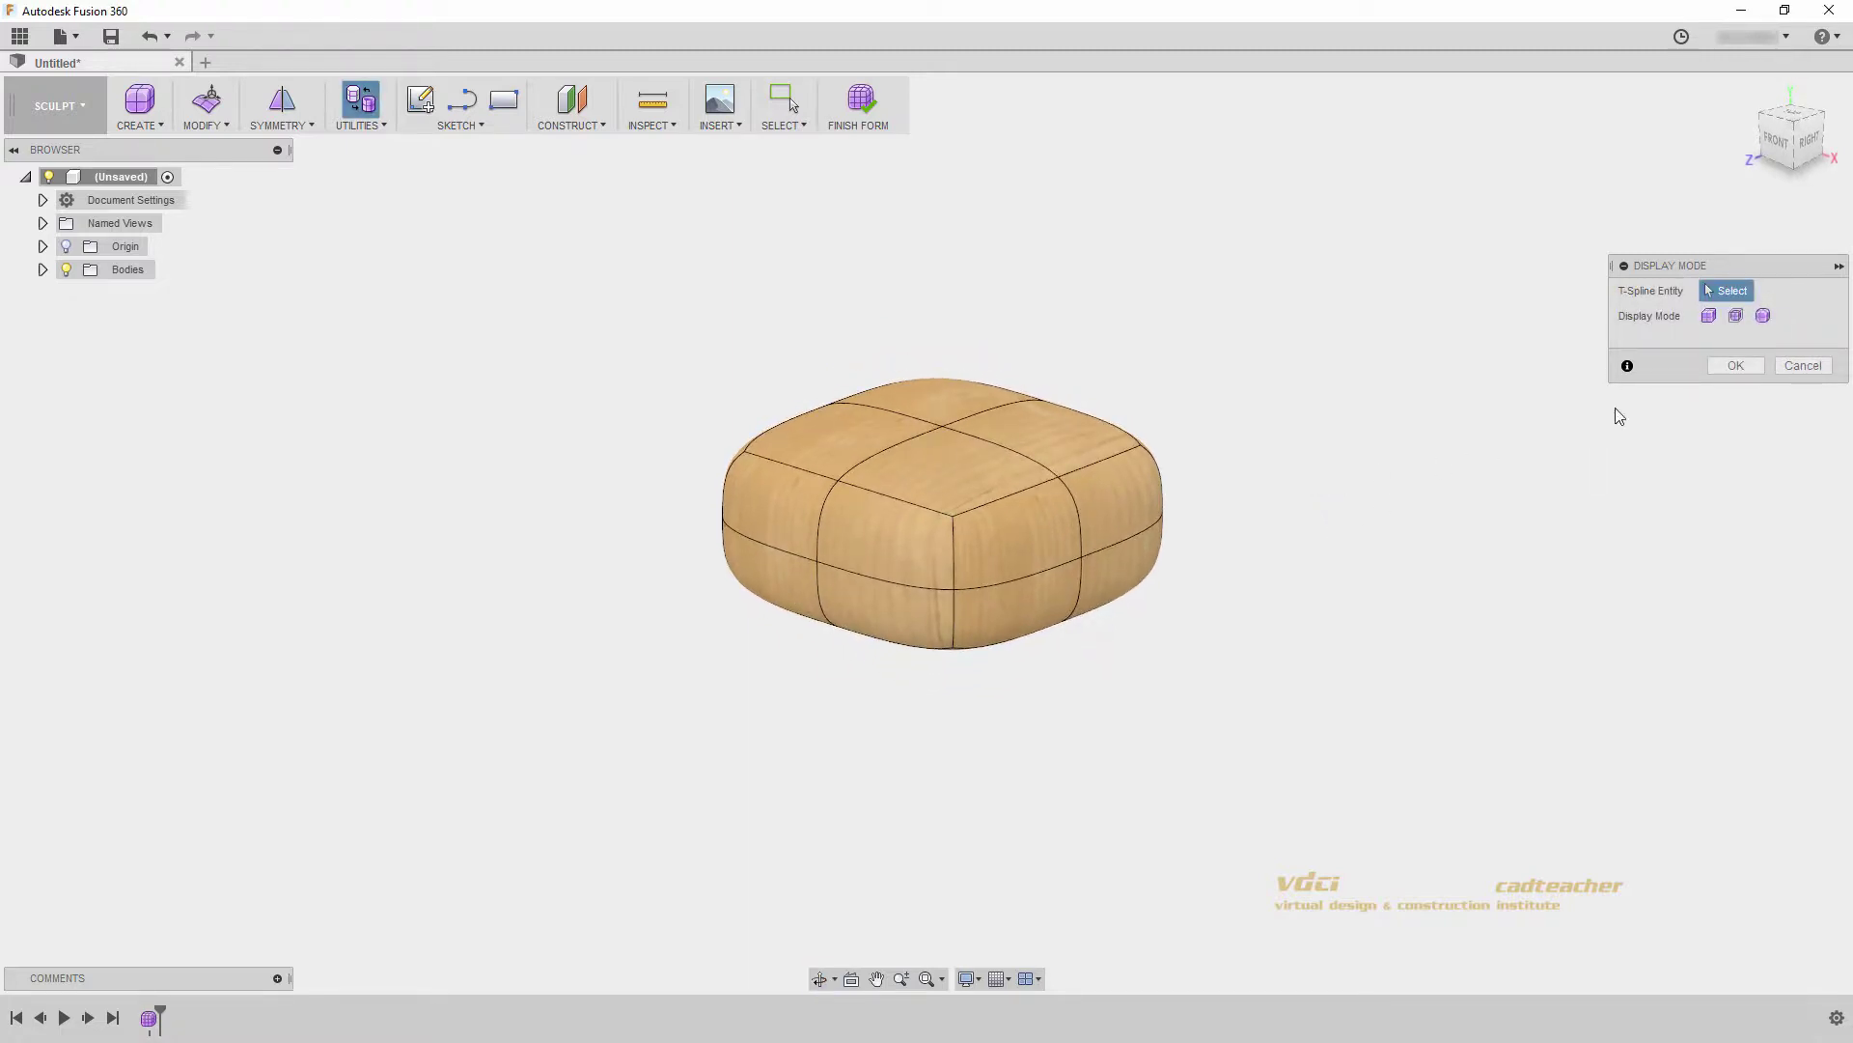
{"action": "left_click", "coordinate": [1763, 319]}
{"action": "left_click", "coordinate": [1709, 316]}
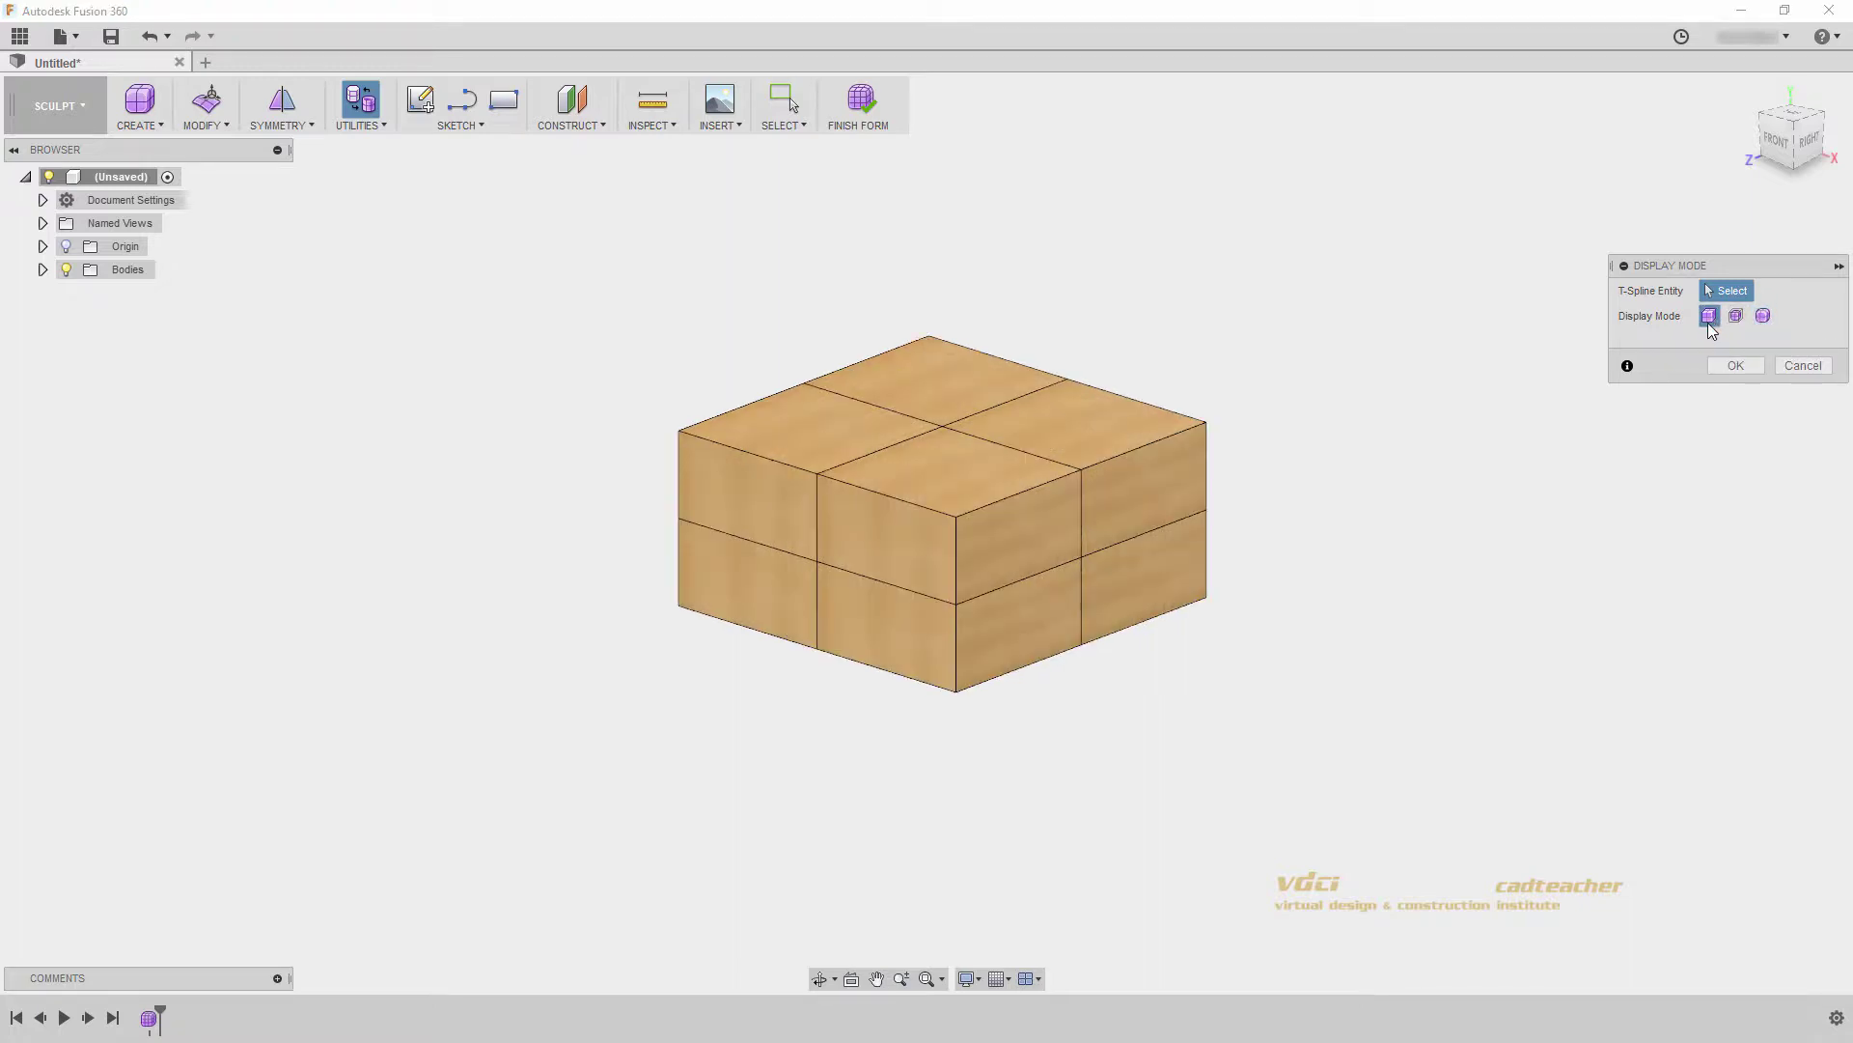
{"action": "mouse_move", "coordinate": [1168, 673]}
{"action": "middle_mouse_down"}
{"action": "mouse_move", "coordinate": [1183, 650]}
{"action": "mouse_move", "coordinate": [1179, 698]}
{"action": "mouse_move", "coordinate": [1237, 621]}
{"action": "mouse_move", "coordinate": [1166, 708]}
{"action": "middle_mouse_up"}
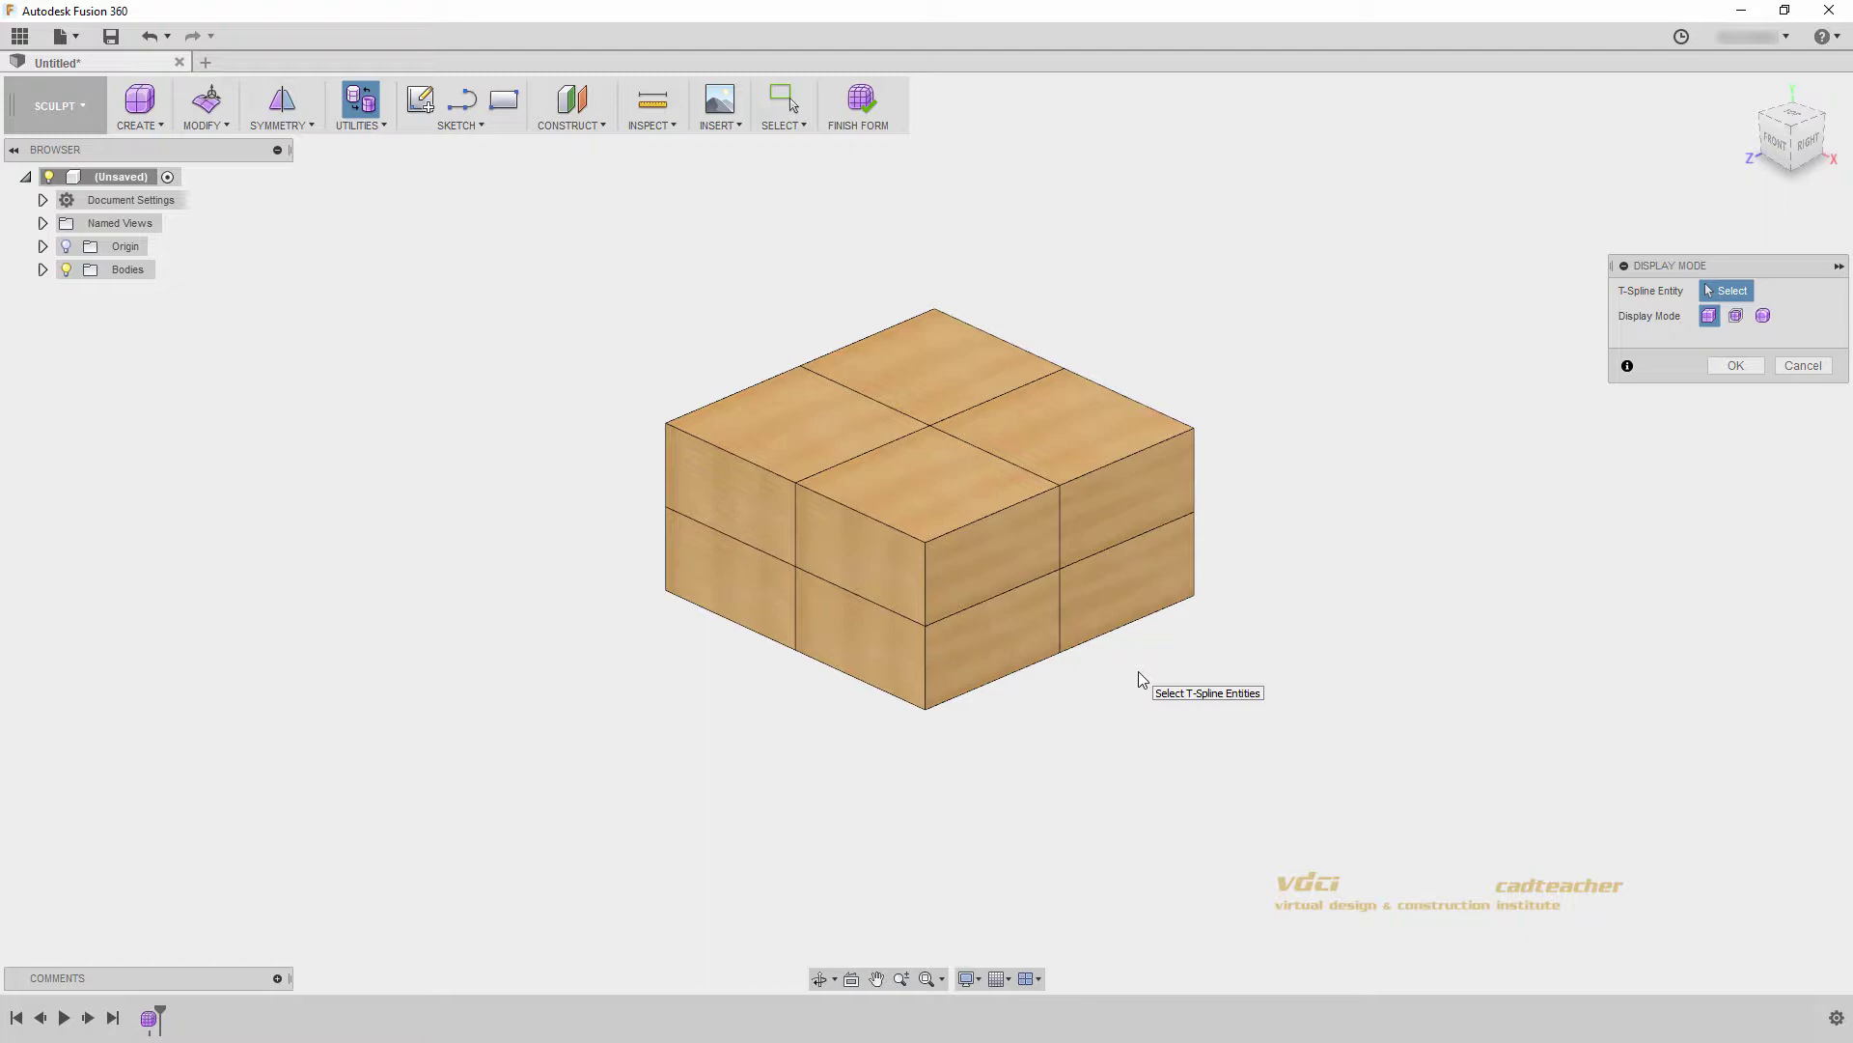
Show the body in control frame display and return it to smooth display.
{"action": "left_click", "coordinate": [1763, 319]}
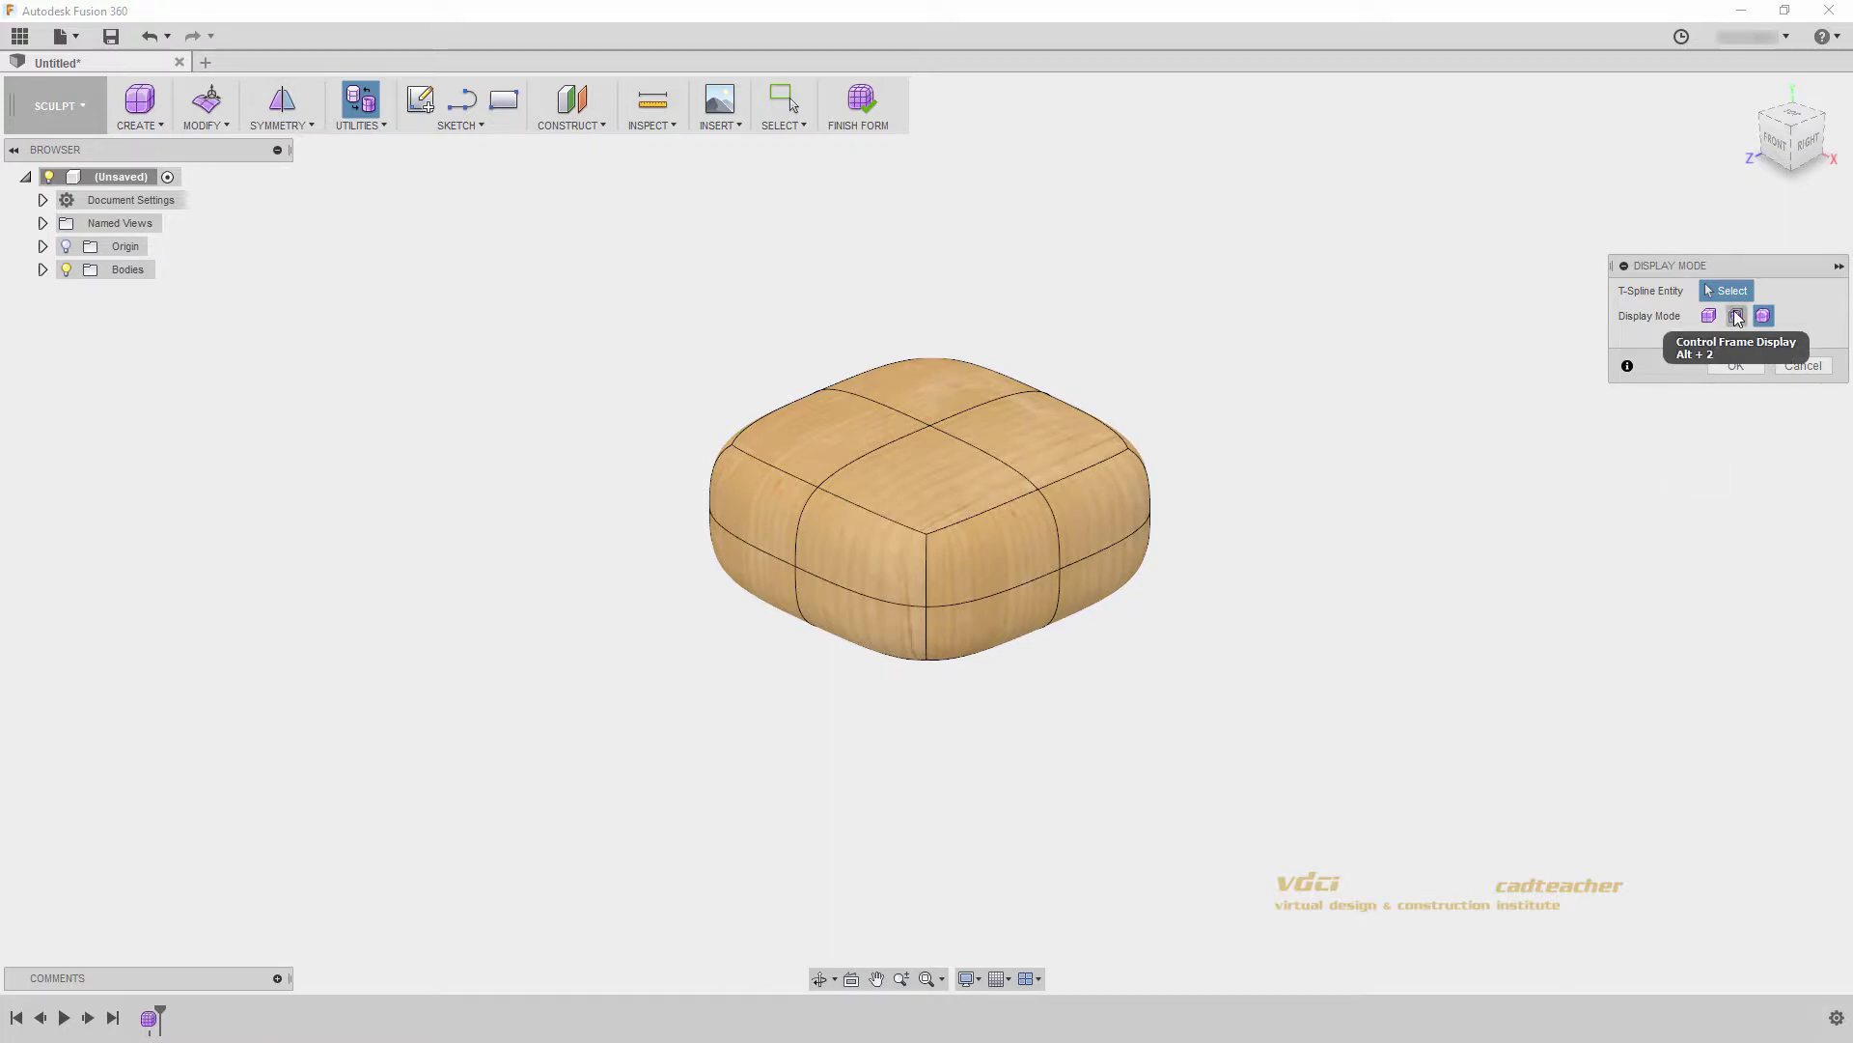
{"action": "left_click", "coordinate": [1737, 318]}
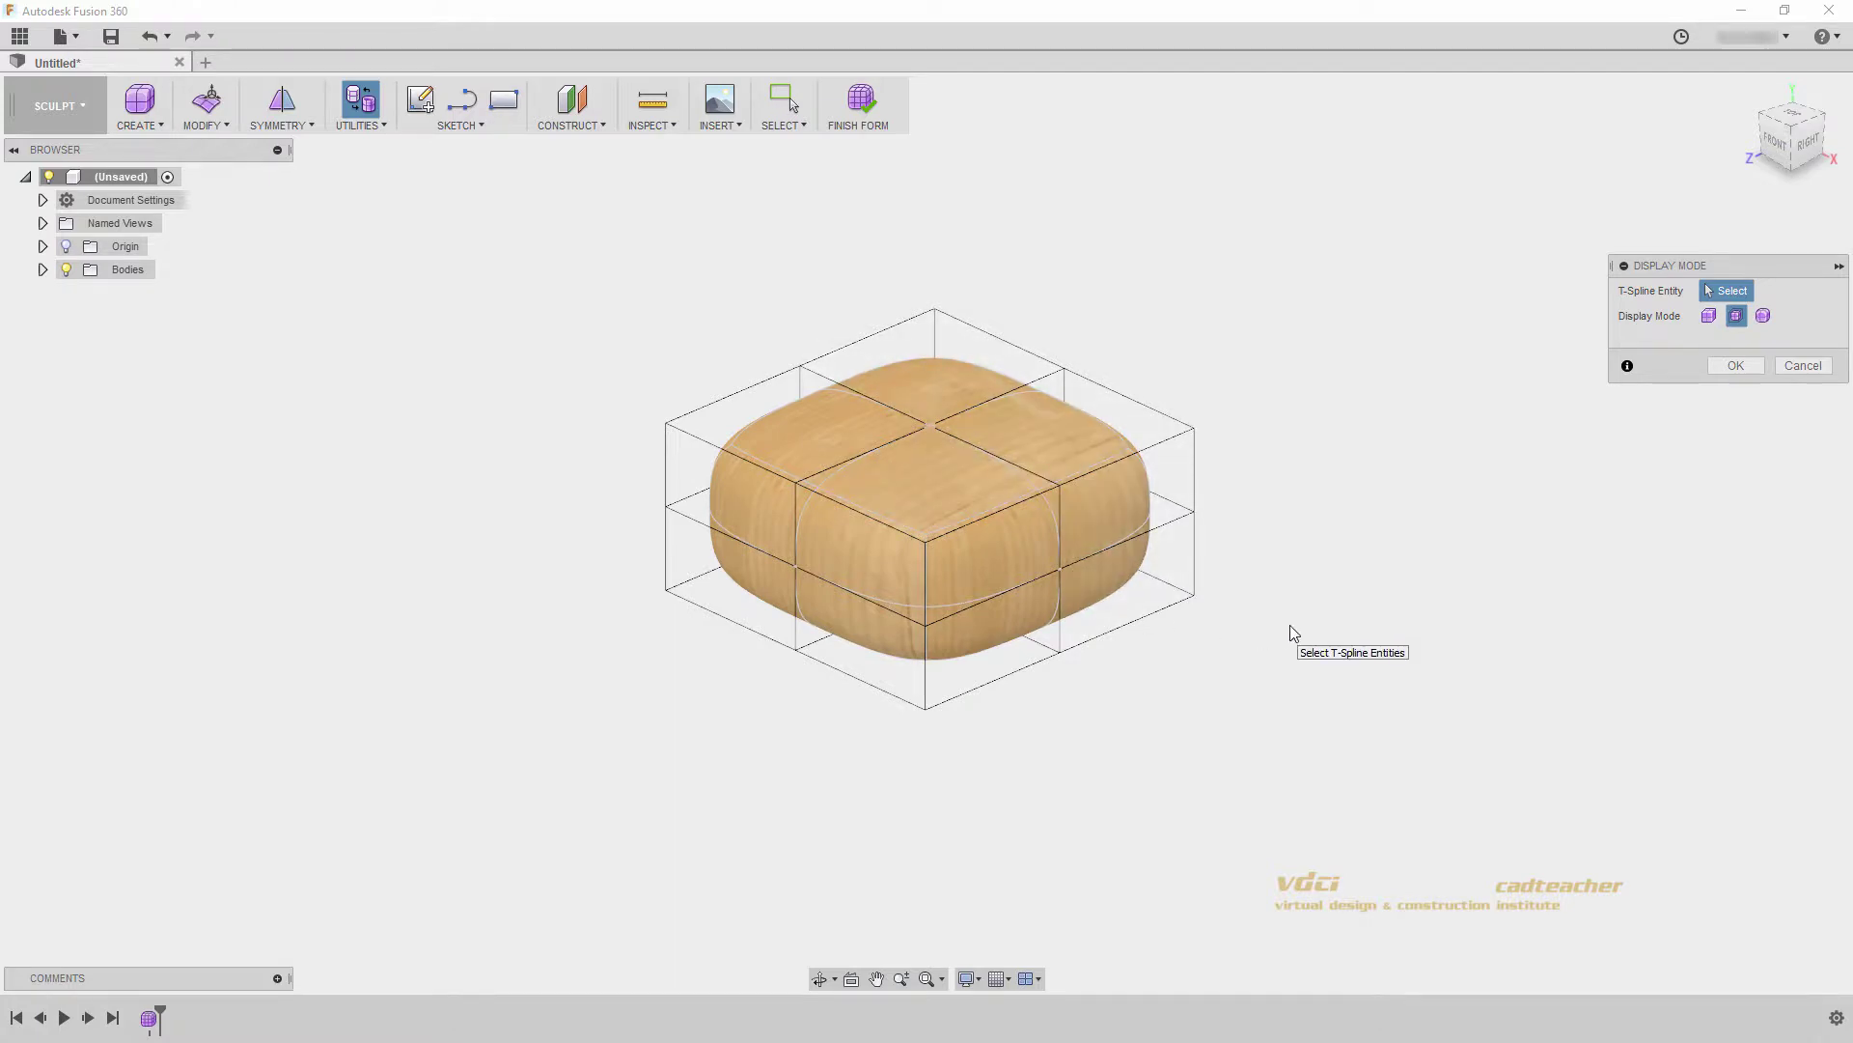
{"action": "left_click", "coordinate": [1766, 316]}
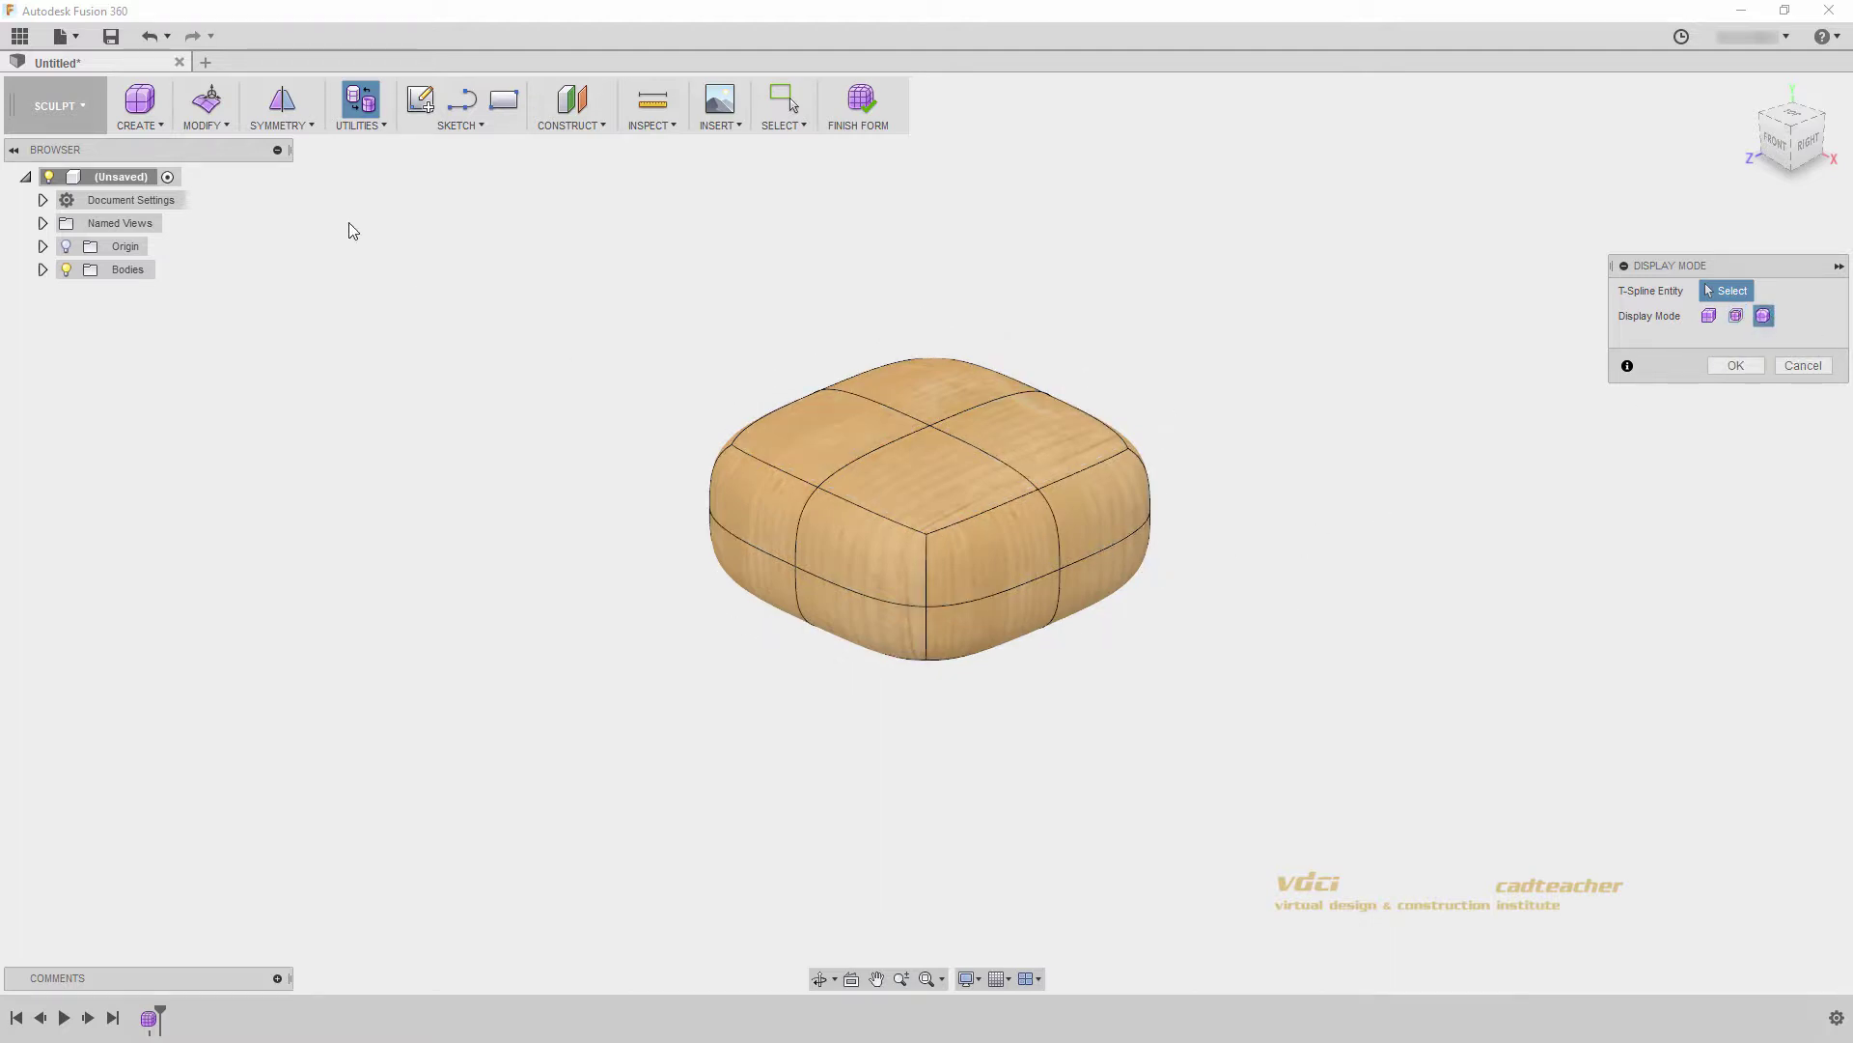
Try moving and rotating the front face on the body's upper side with Edit Form.
{"action": "left_click", "coordinate": [221, 126]}
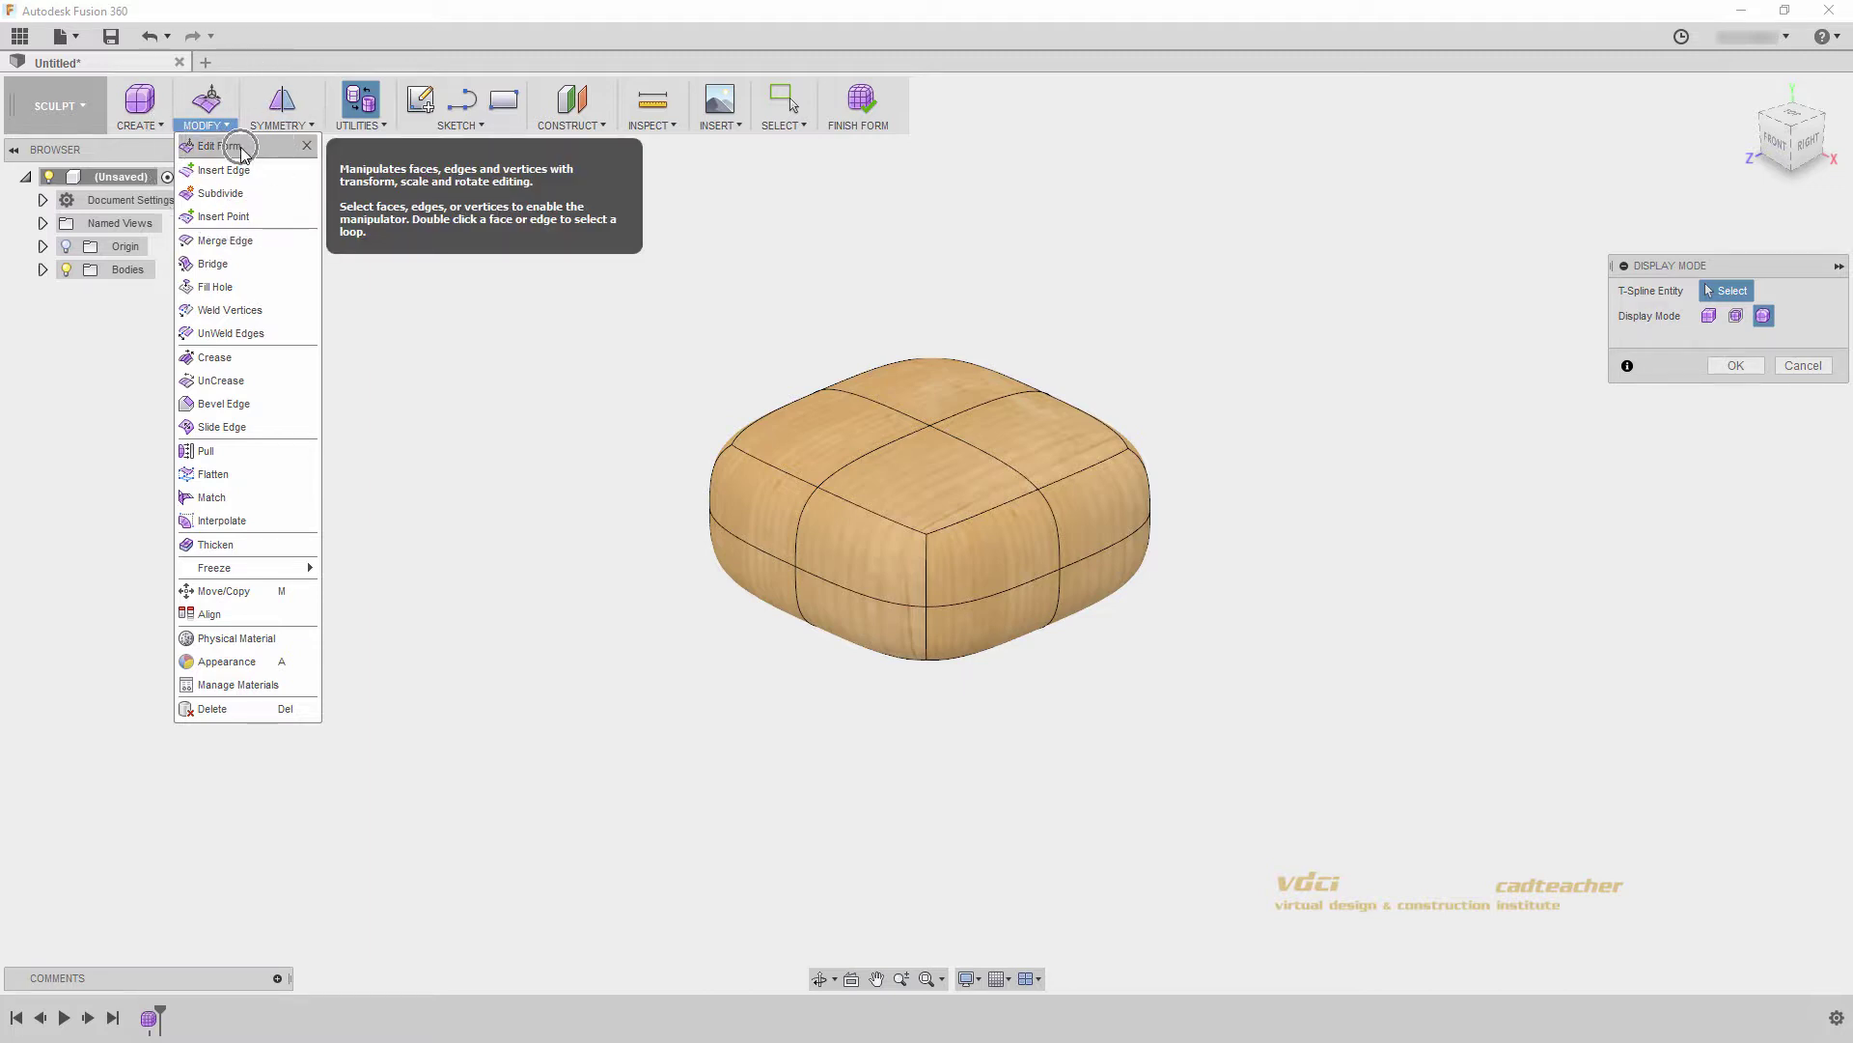
{"action": "left_click", "coordinate": [239, 147]}
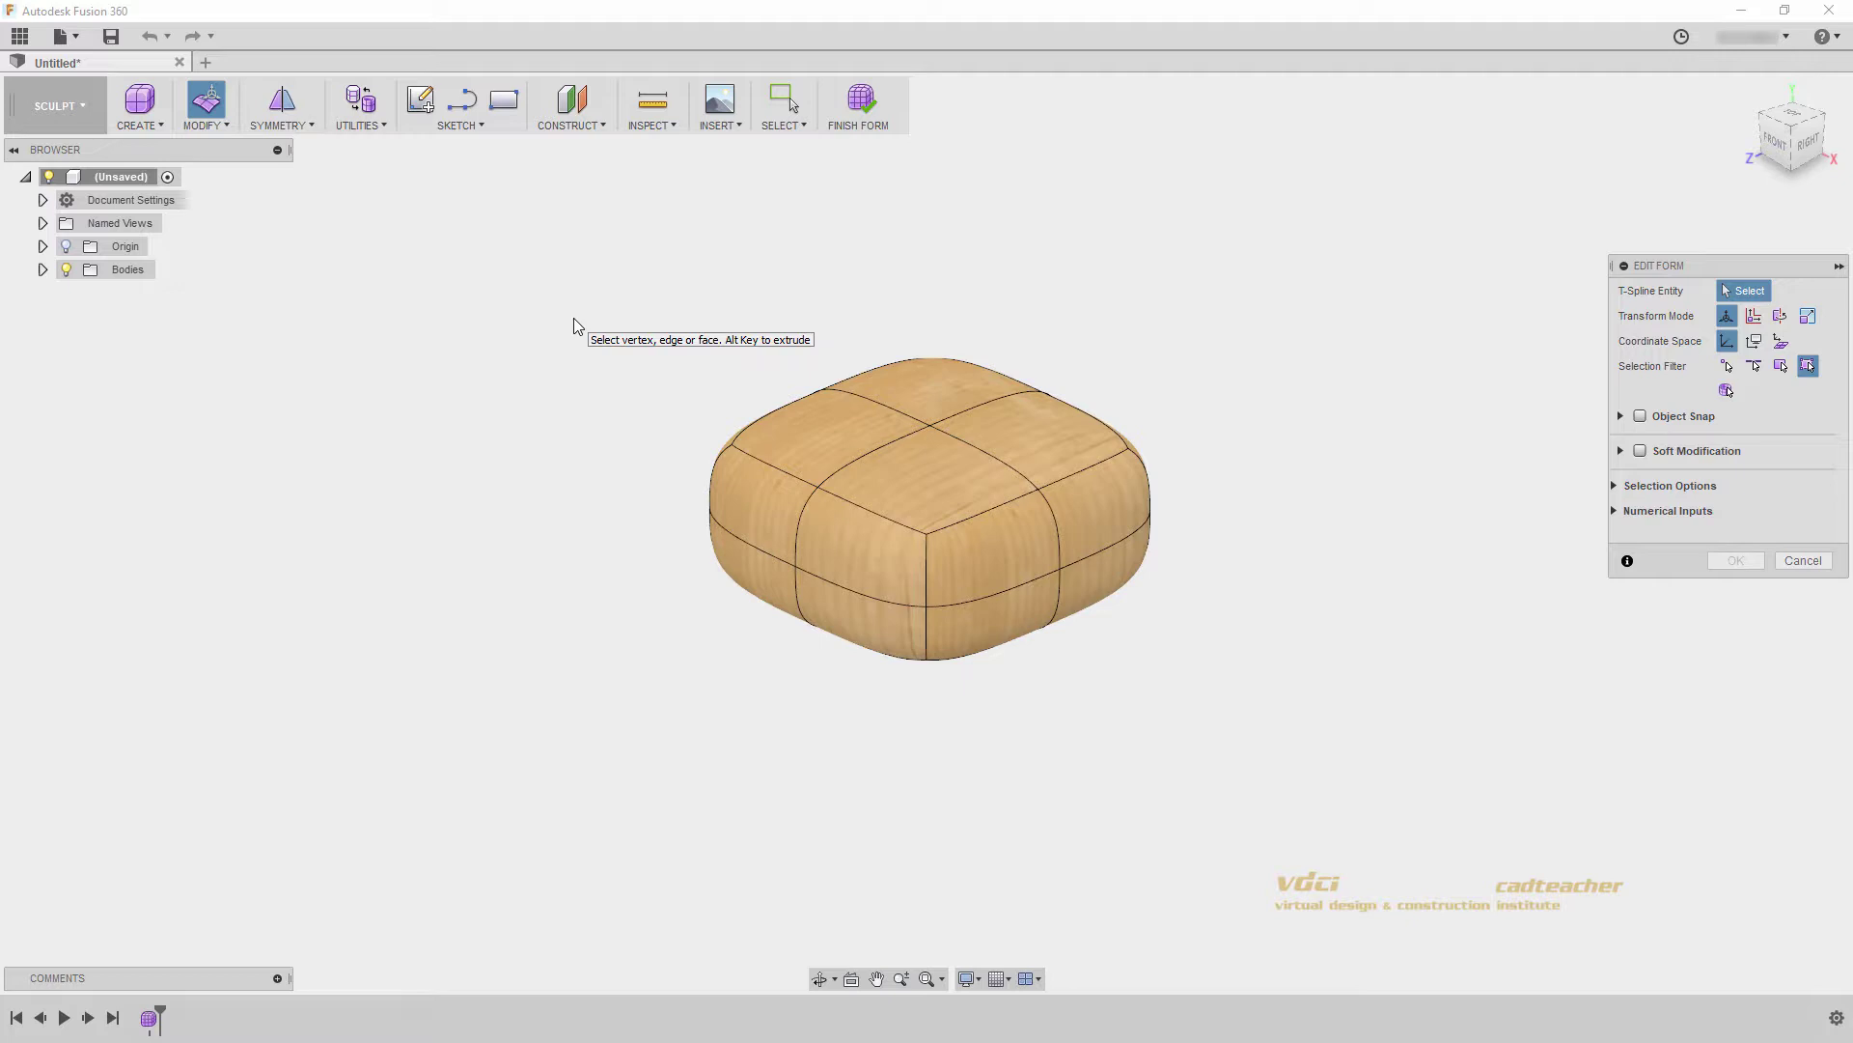
{"action": "left_click", "coordinate": [927, 535]}
{"action": "left_click", "coordinate": [1012, 501]}
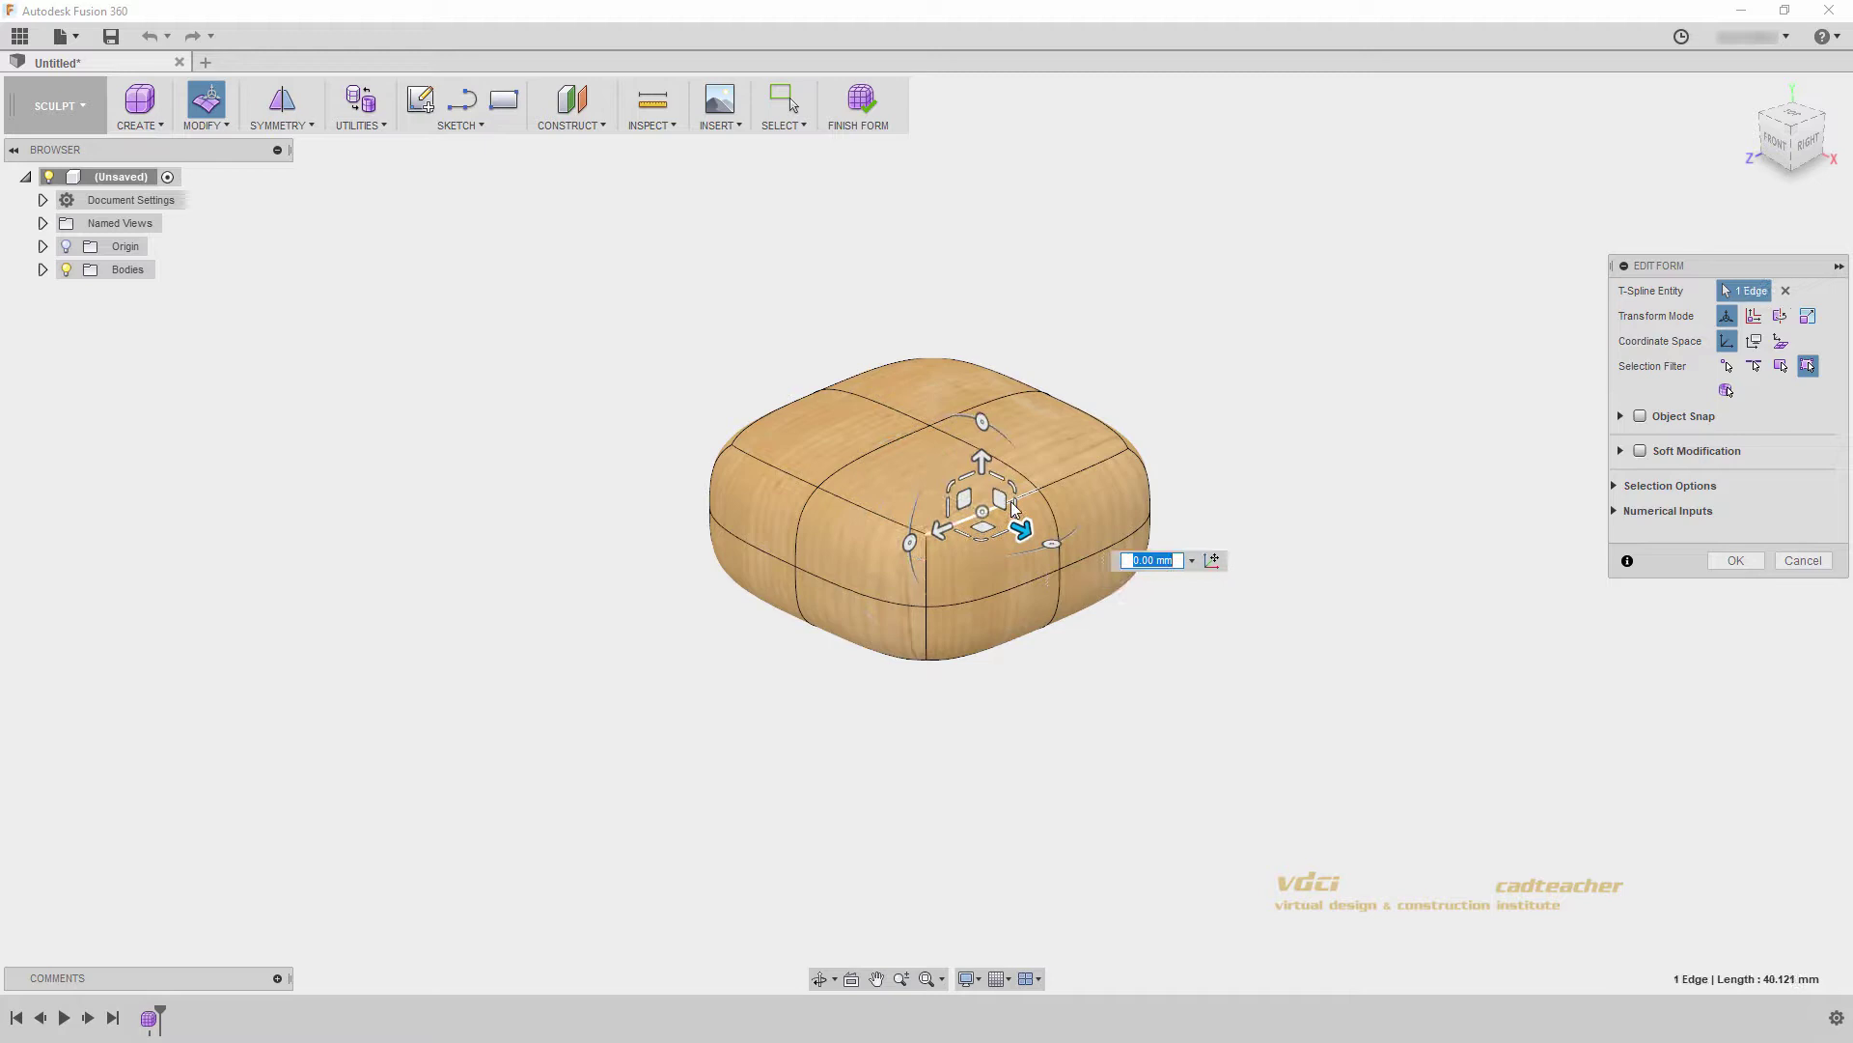
{"action": "left_click", "coordinate": [911, 491]}
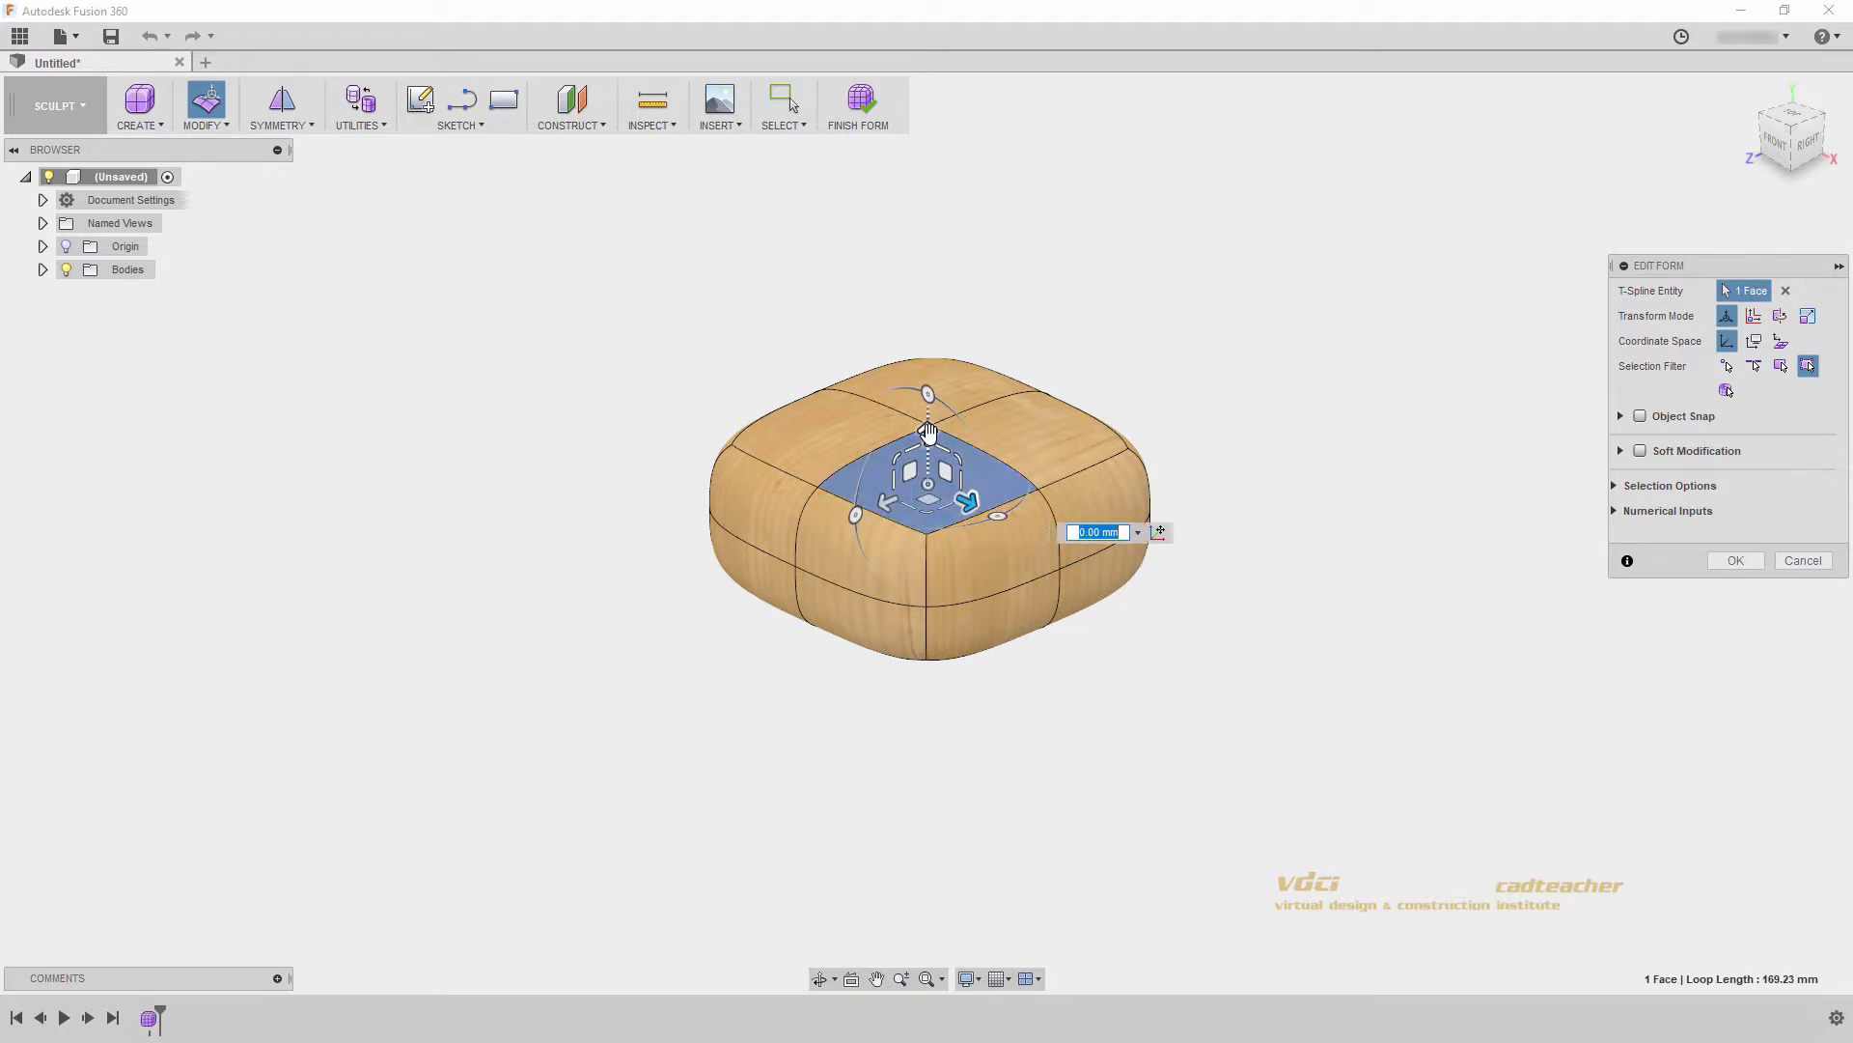
{"action": "left_click_drag", "start_coordinate": [927, 425], "coordinate": [851, 508]}
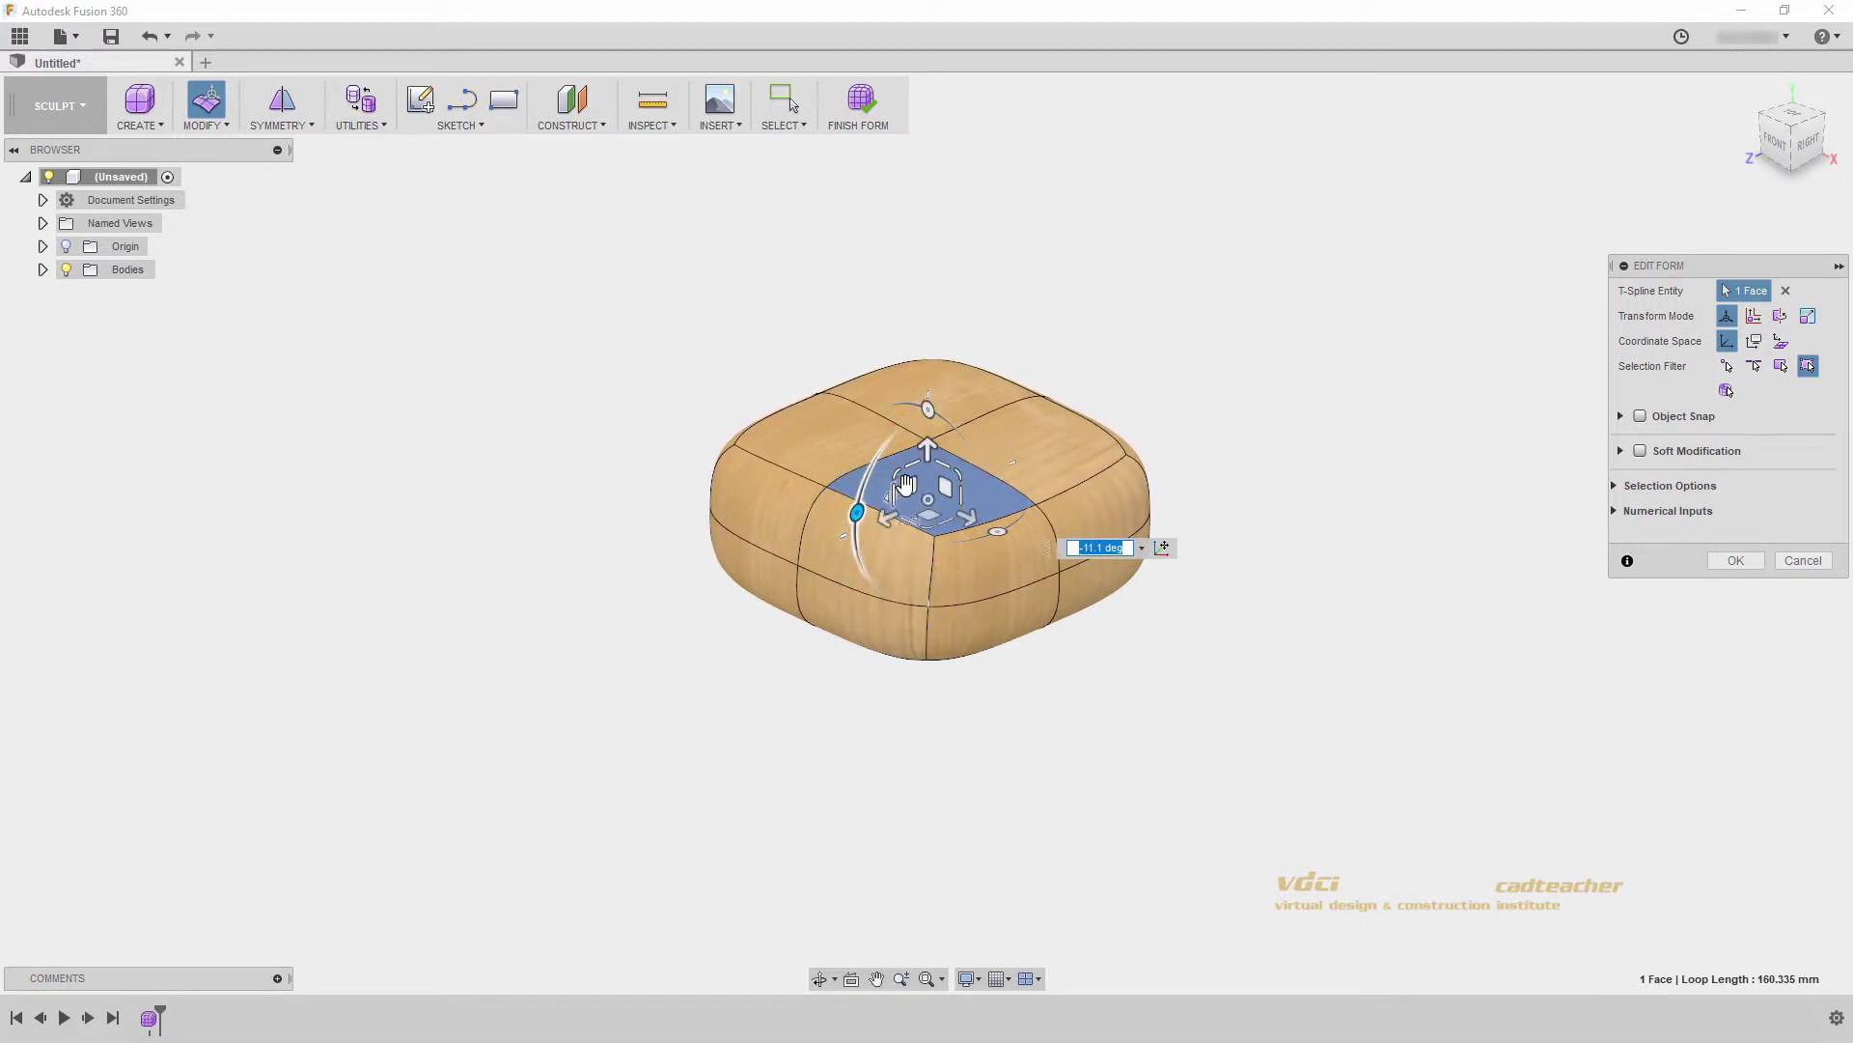
{"action": "left_click_drag", "start_coordinate": [998, 531], "coordinate": [917, 510]}
{"action": "left_click", "coordinate": [1735, 560]}
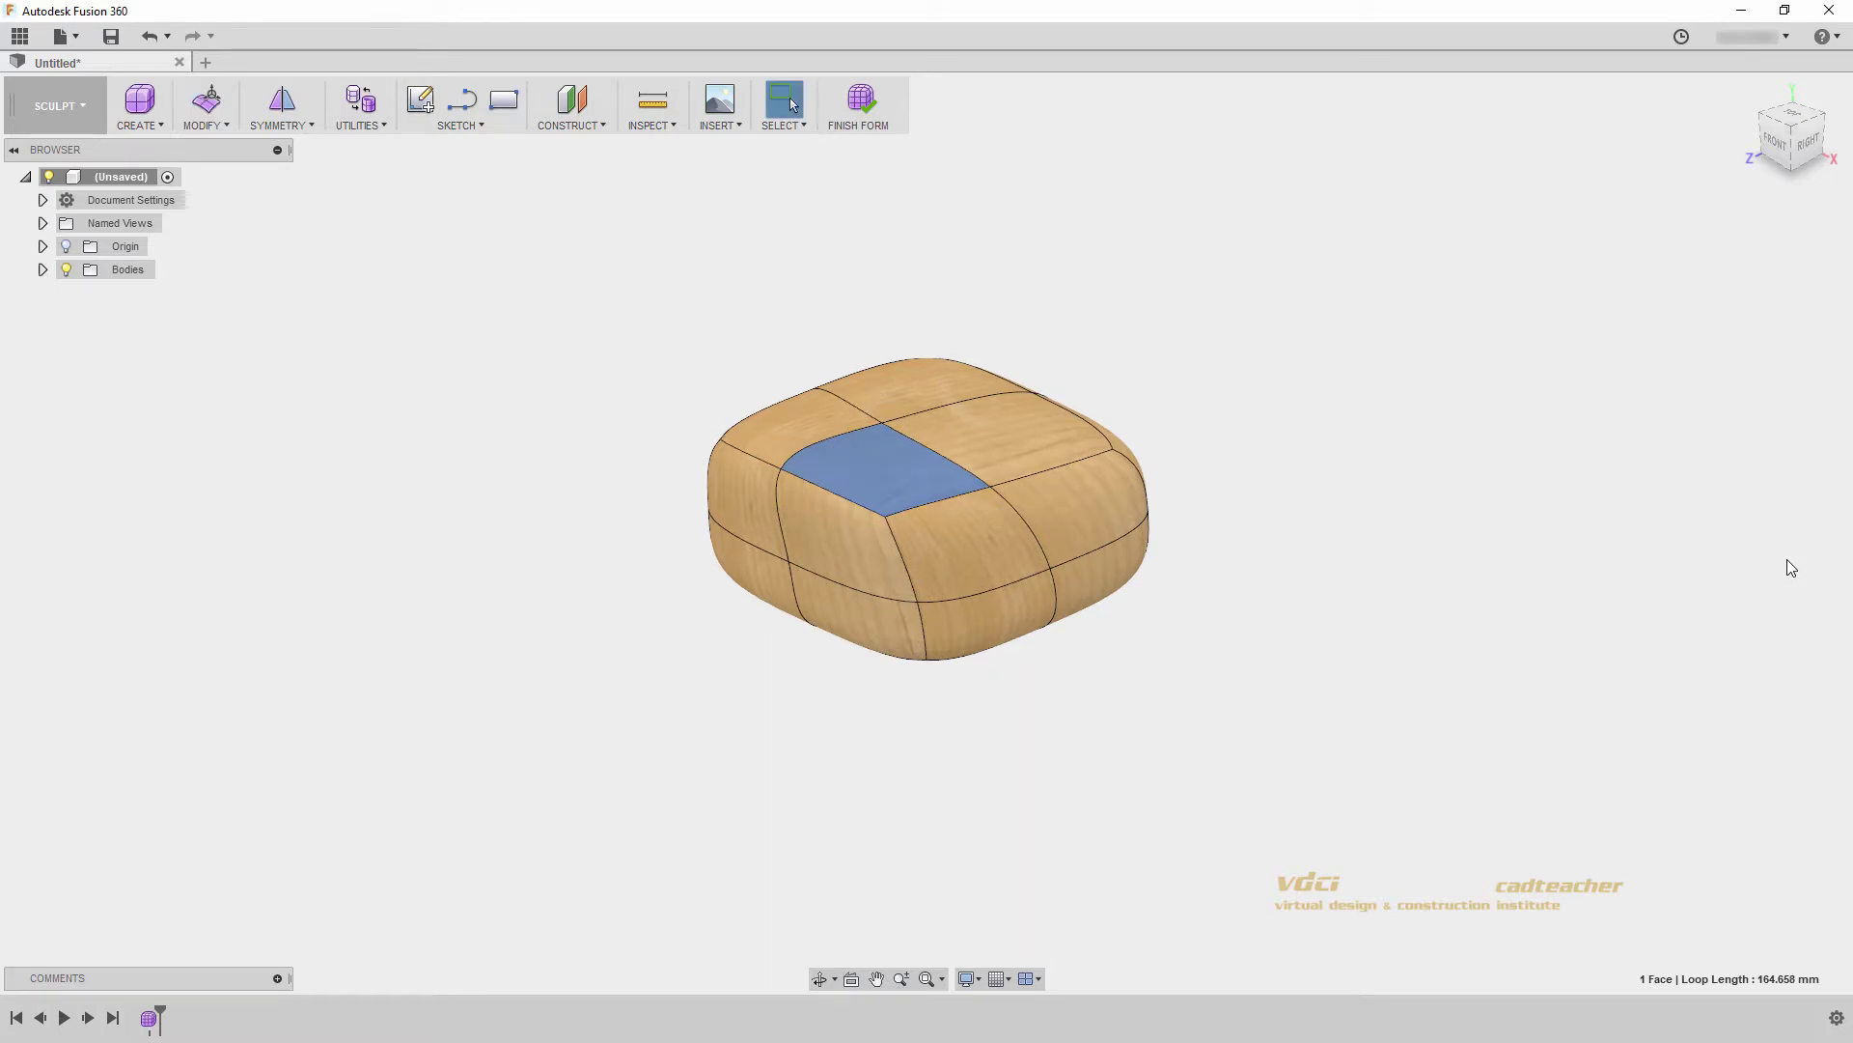
Undo the Edit Form changes made to the front upper face.
{"action": "key", "text": "ctrl+z"}
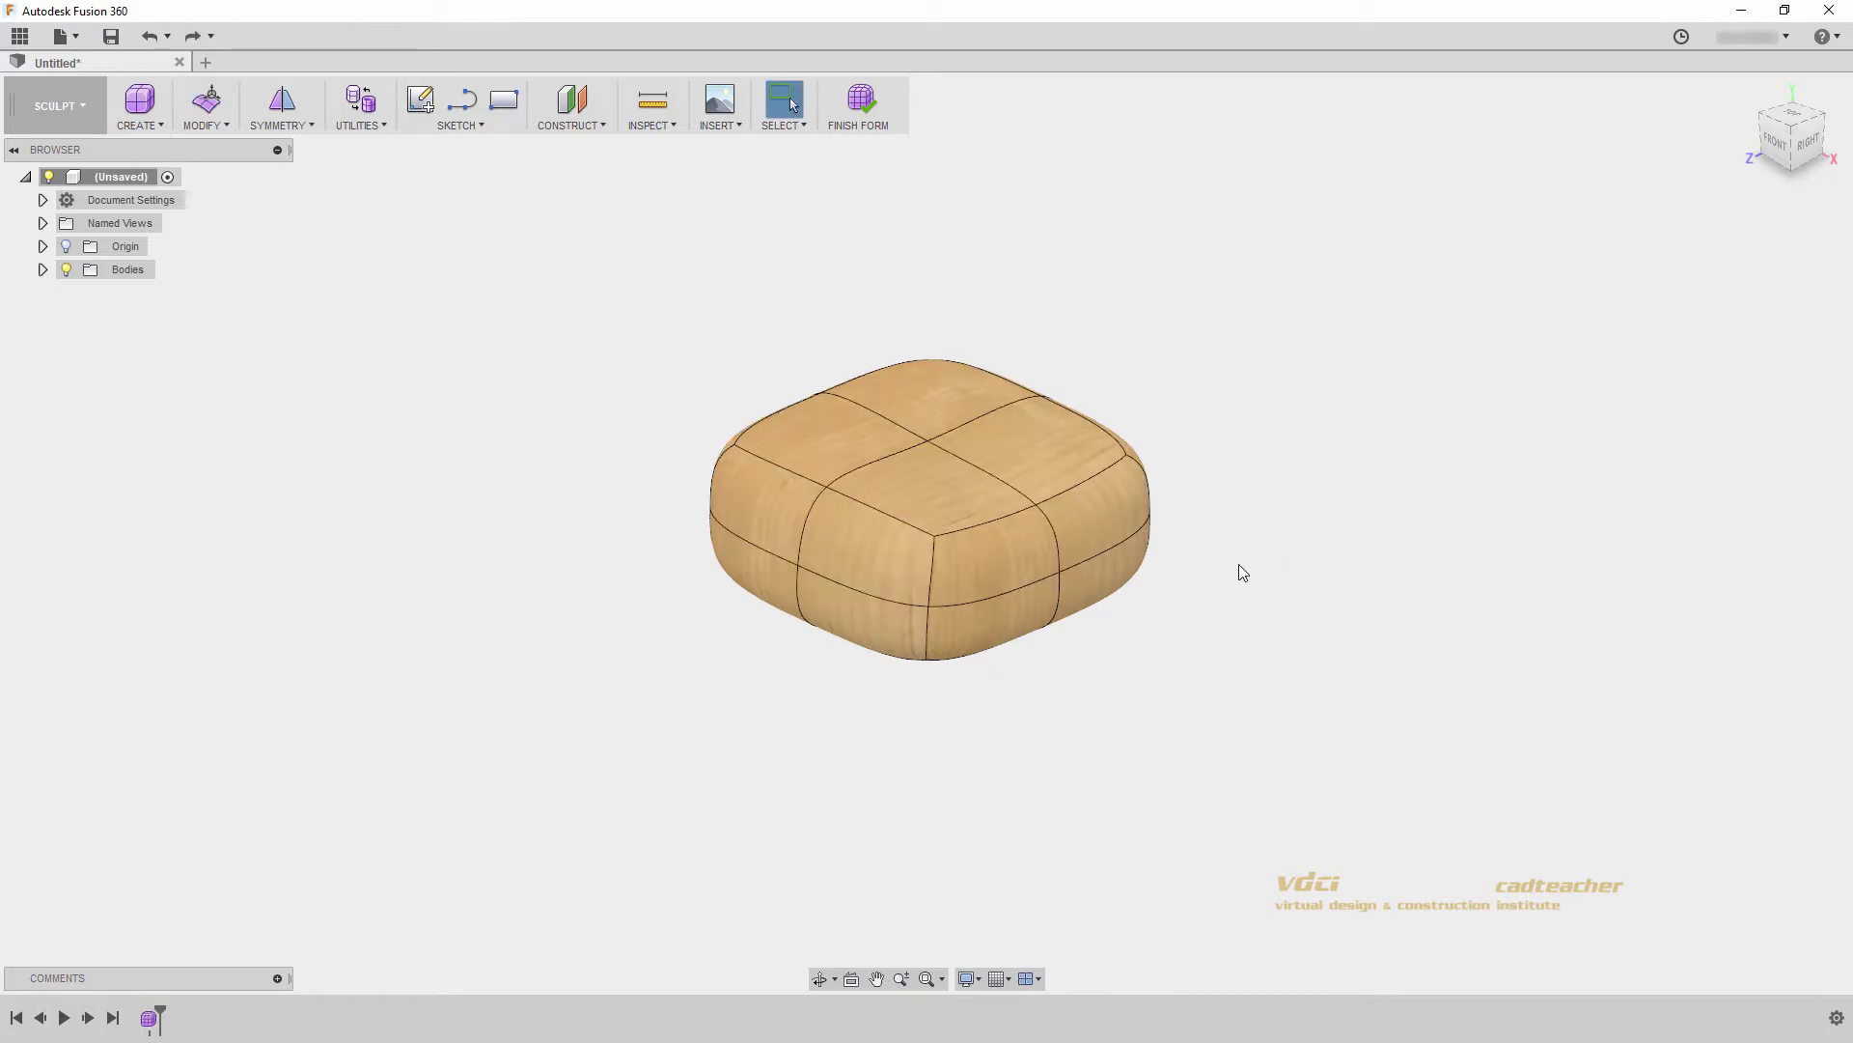
{"action": "key", "text": "ctrl+z"}
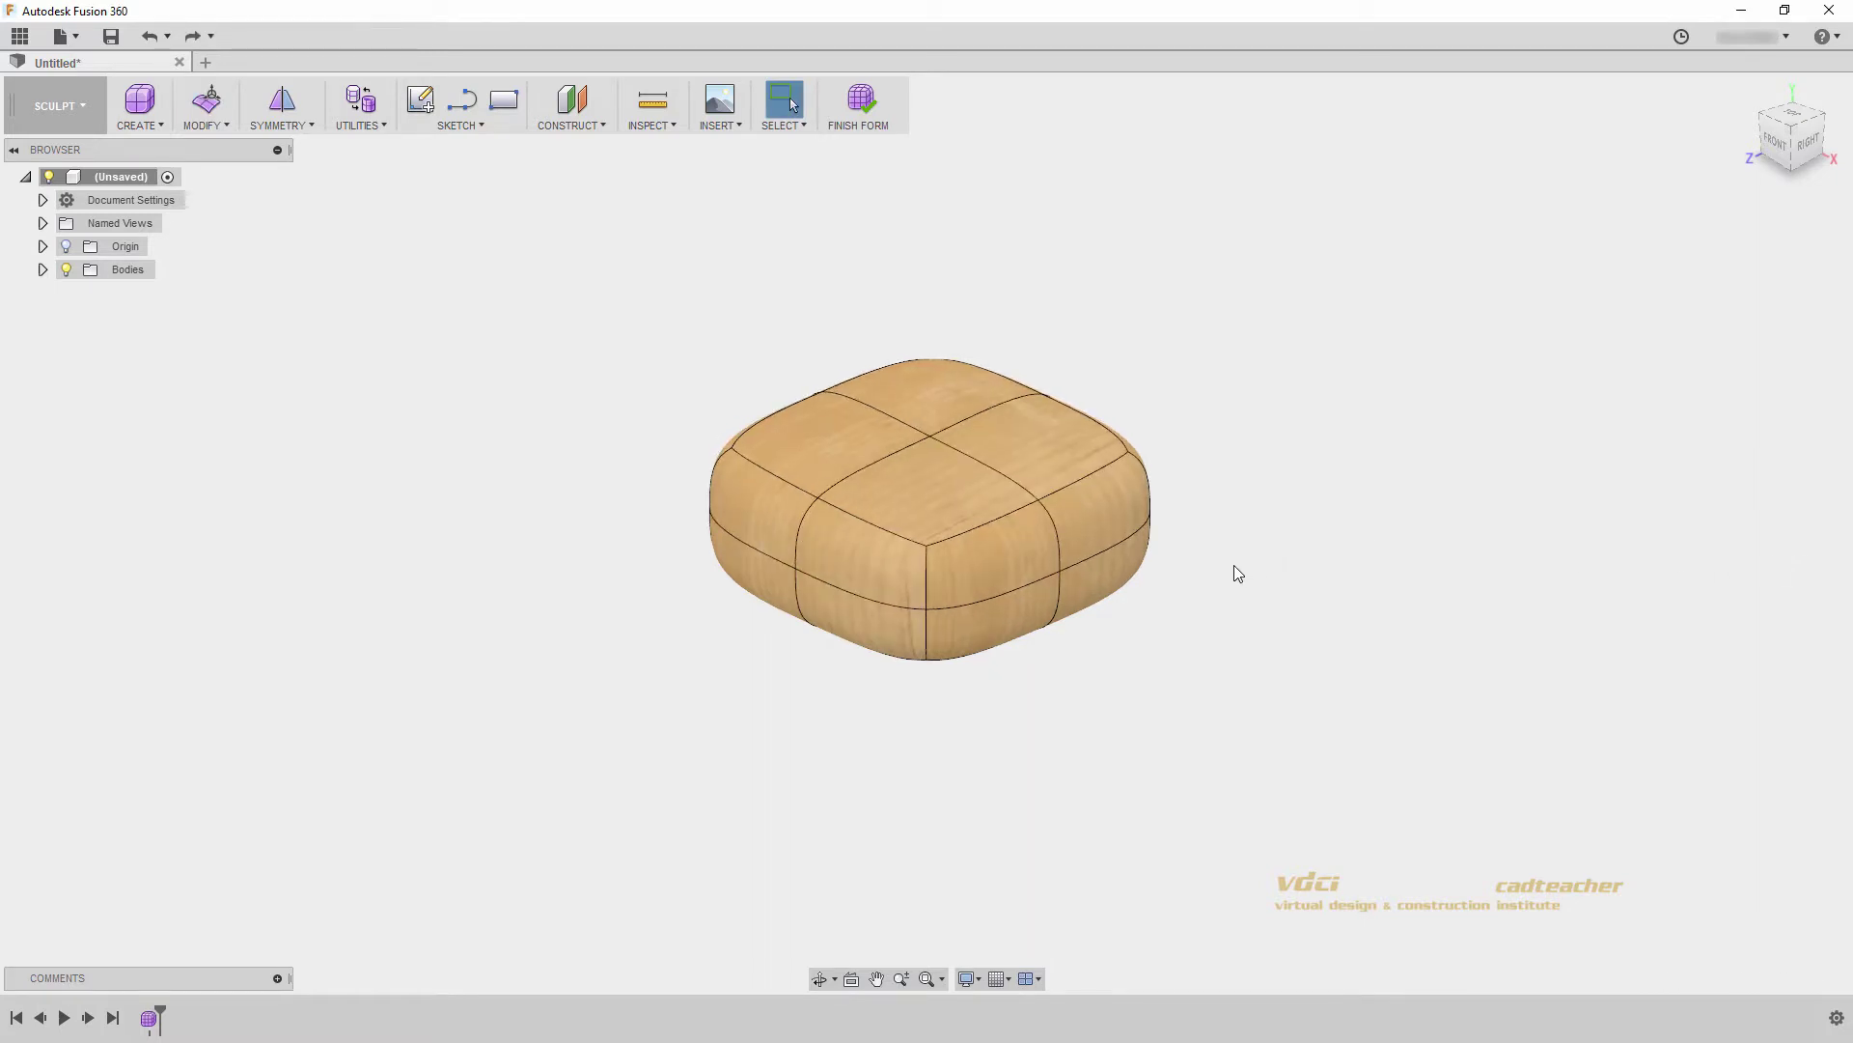
Raise the front-right face on the body's upper side about 25.3 mm with Edit Form.
{"action": "left_click", "coordinate": [934, 486]}
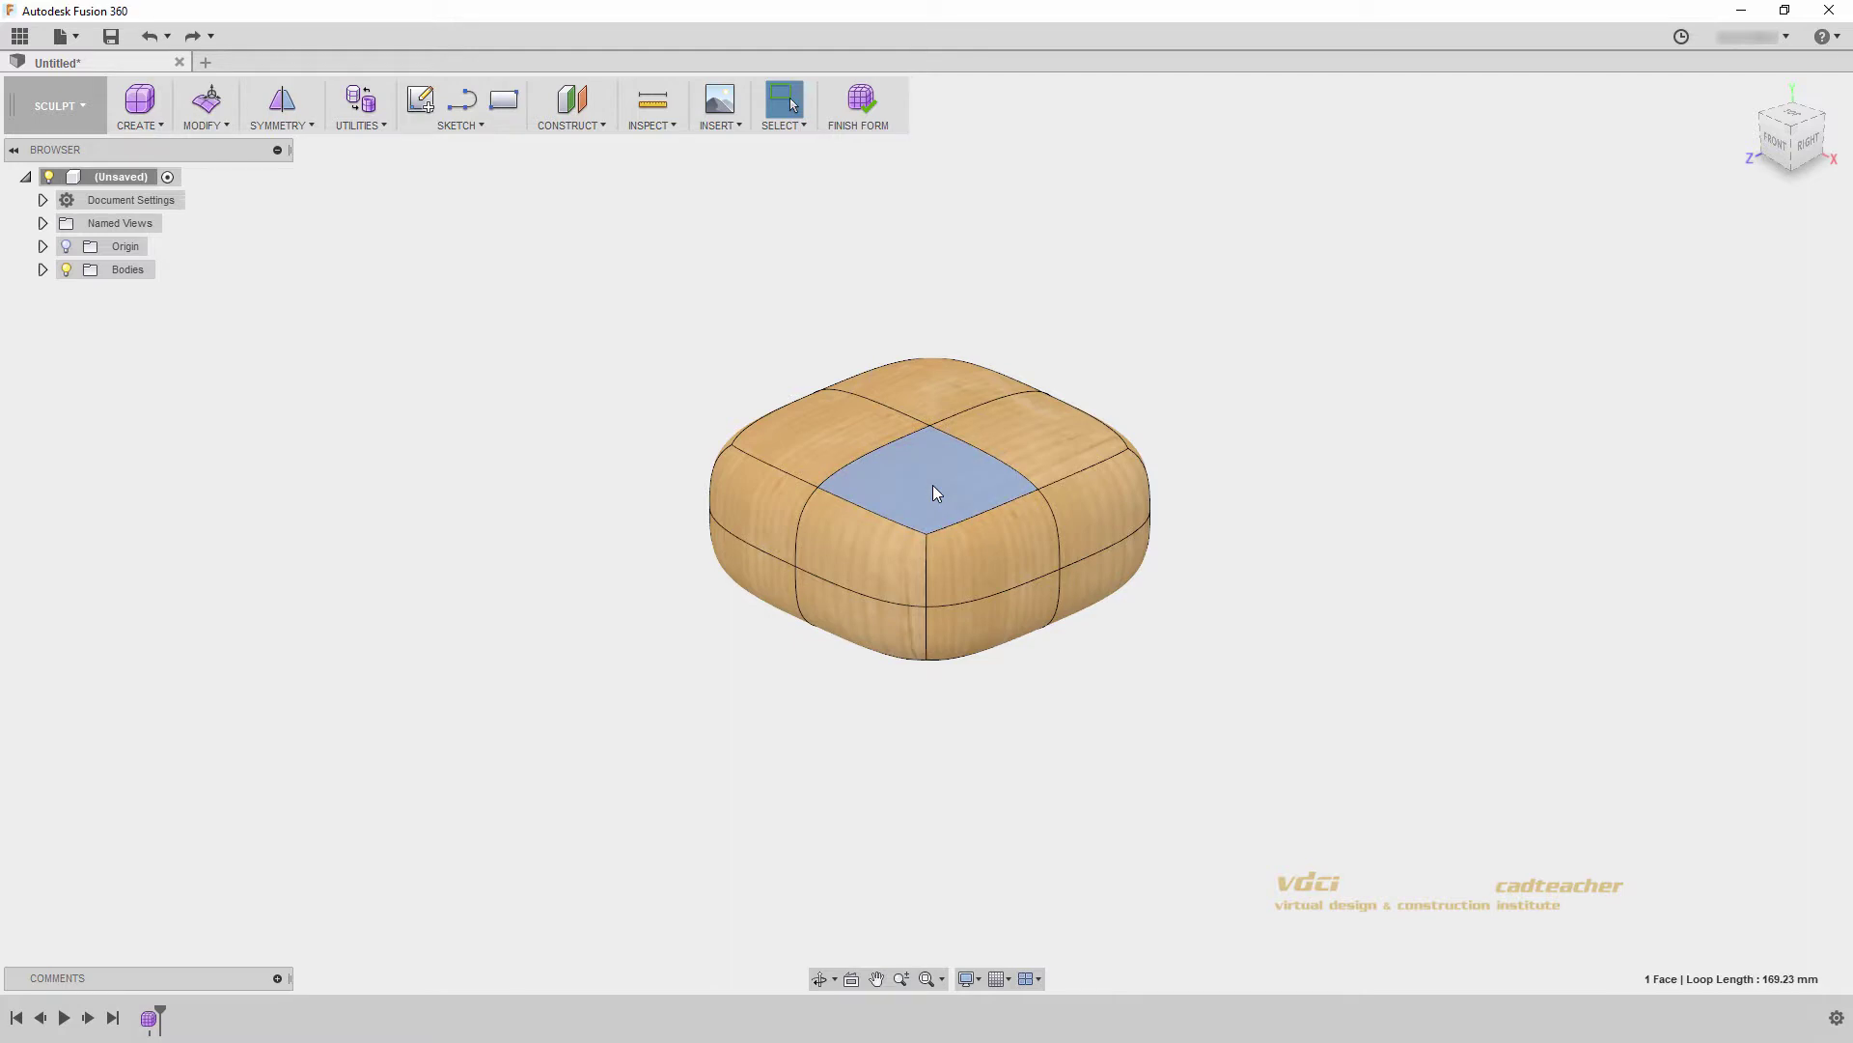
{"action": "right_click", "coordinate": [933, 487]}
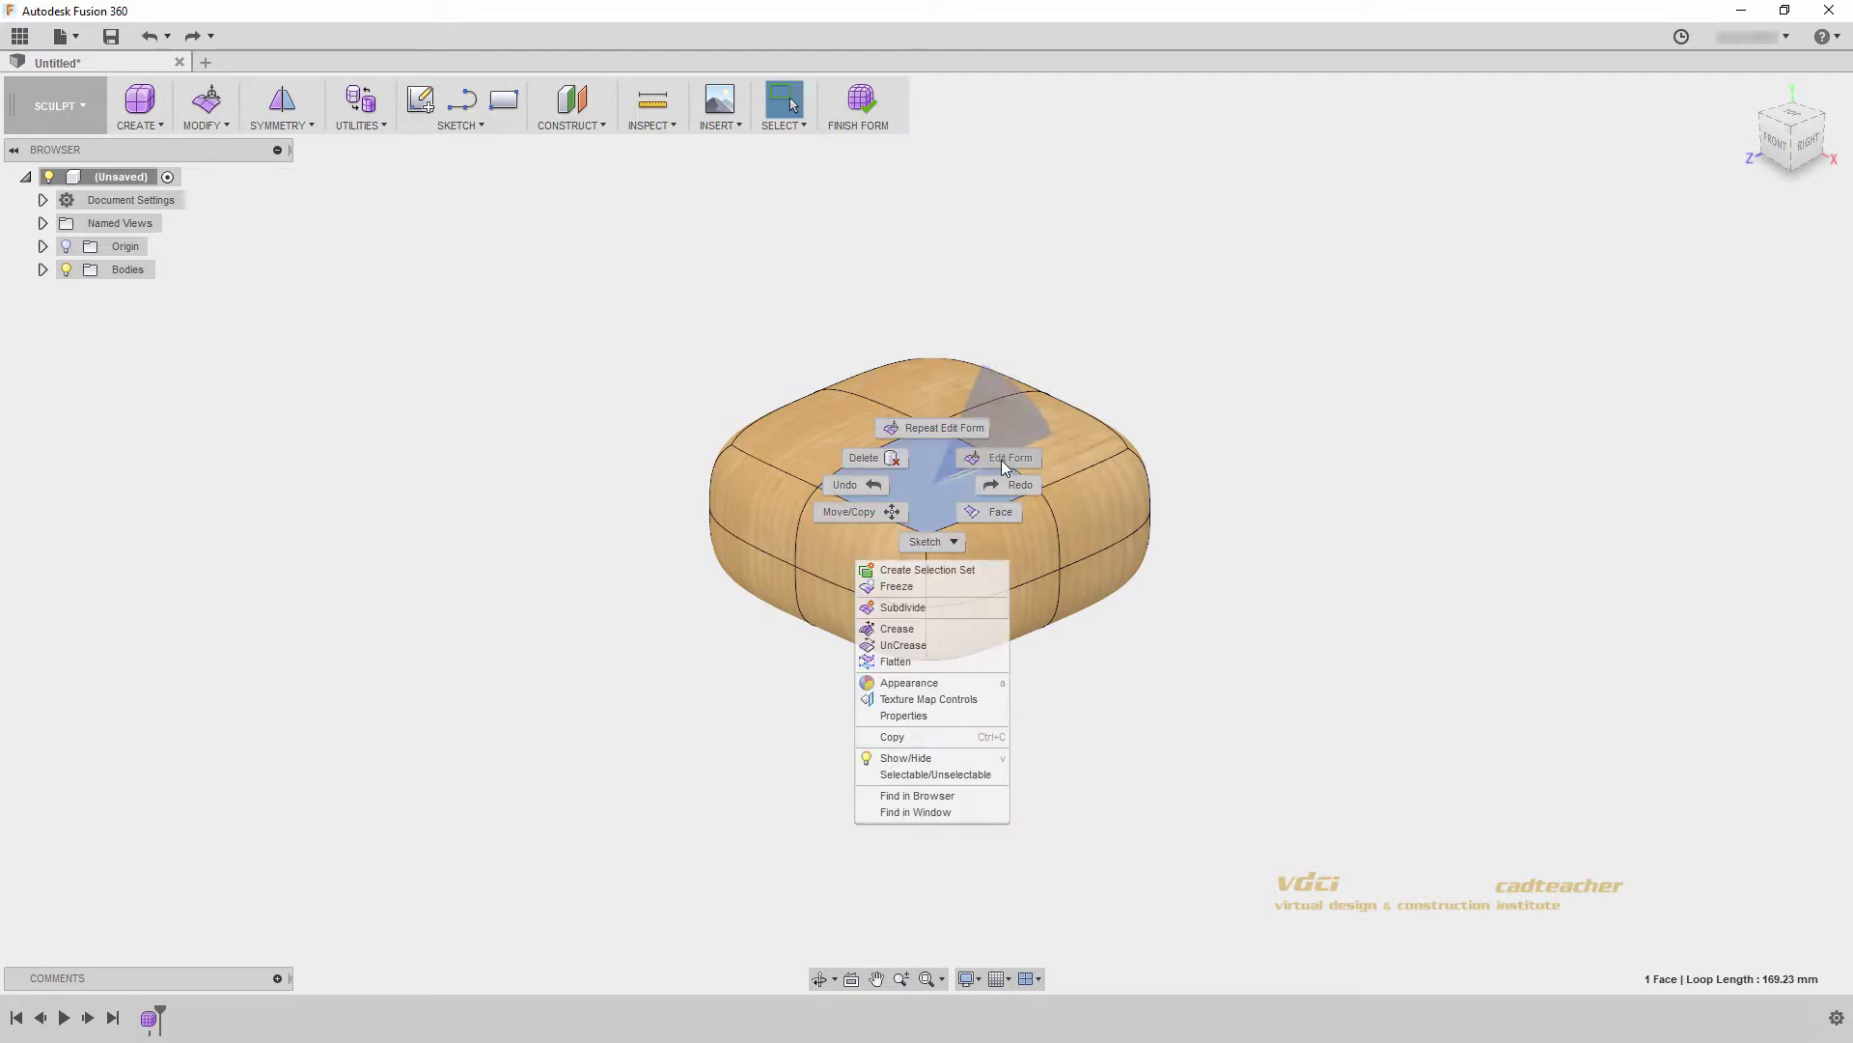
{"action": "left_click", "coordinate": [1018, 430]}
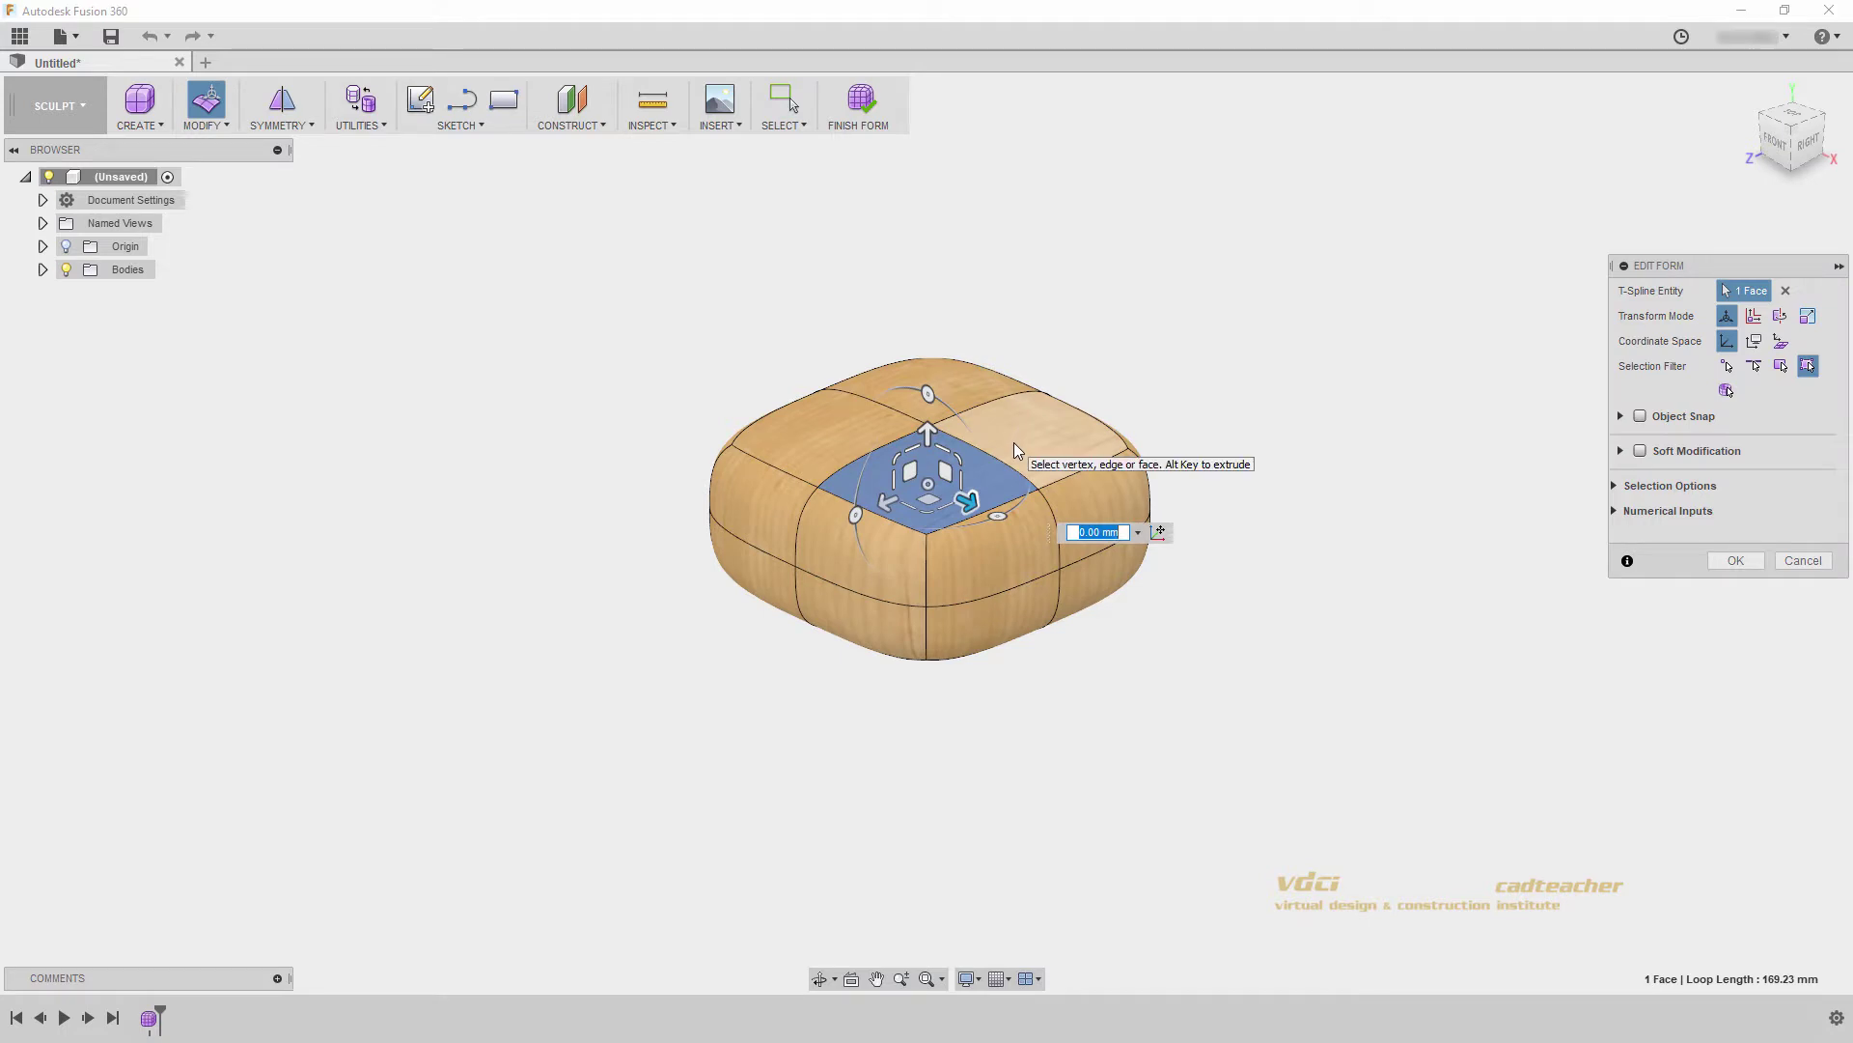
{"action": "middle_click_drag", "start_coordinate": [1011, 446], "coordinate": [1067, 538], "text": "shift"}
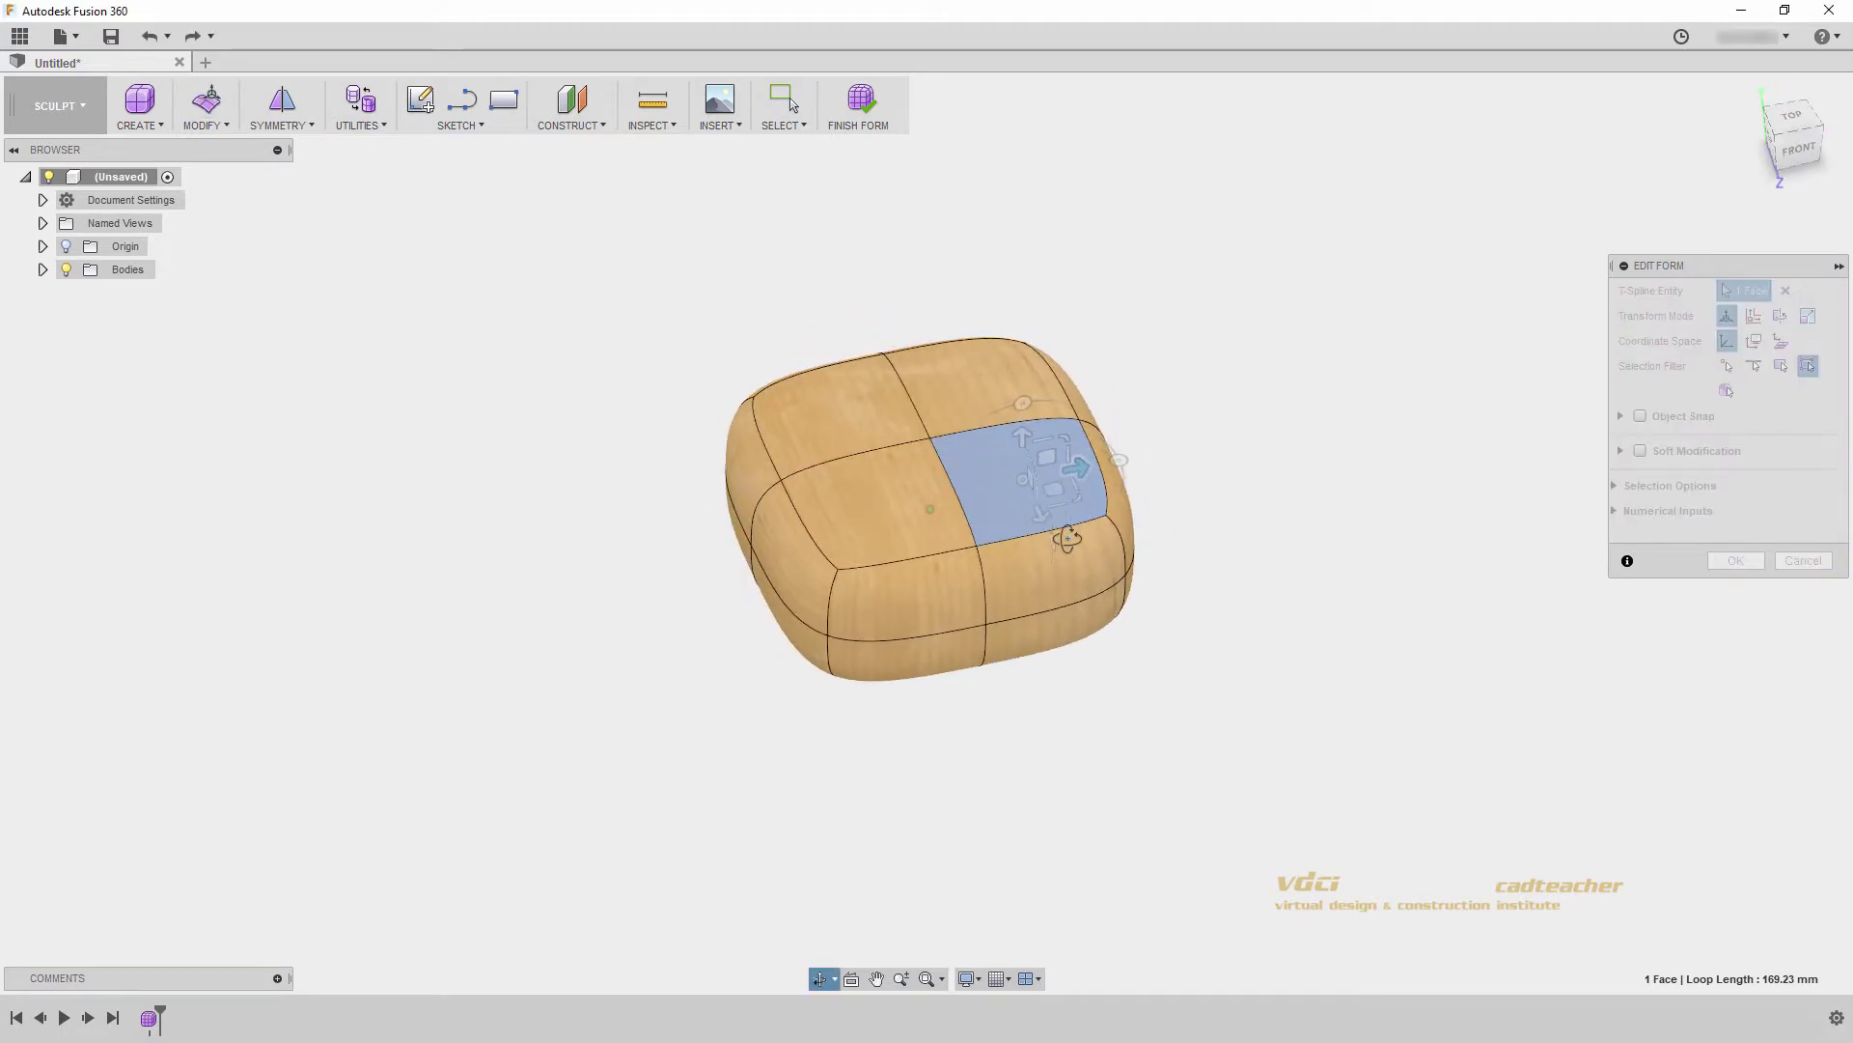
{"action": "left_click_drag", "start_coordinate": [1021, 436], "coordinate": [1023, 366]}
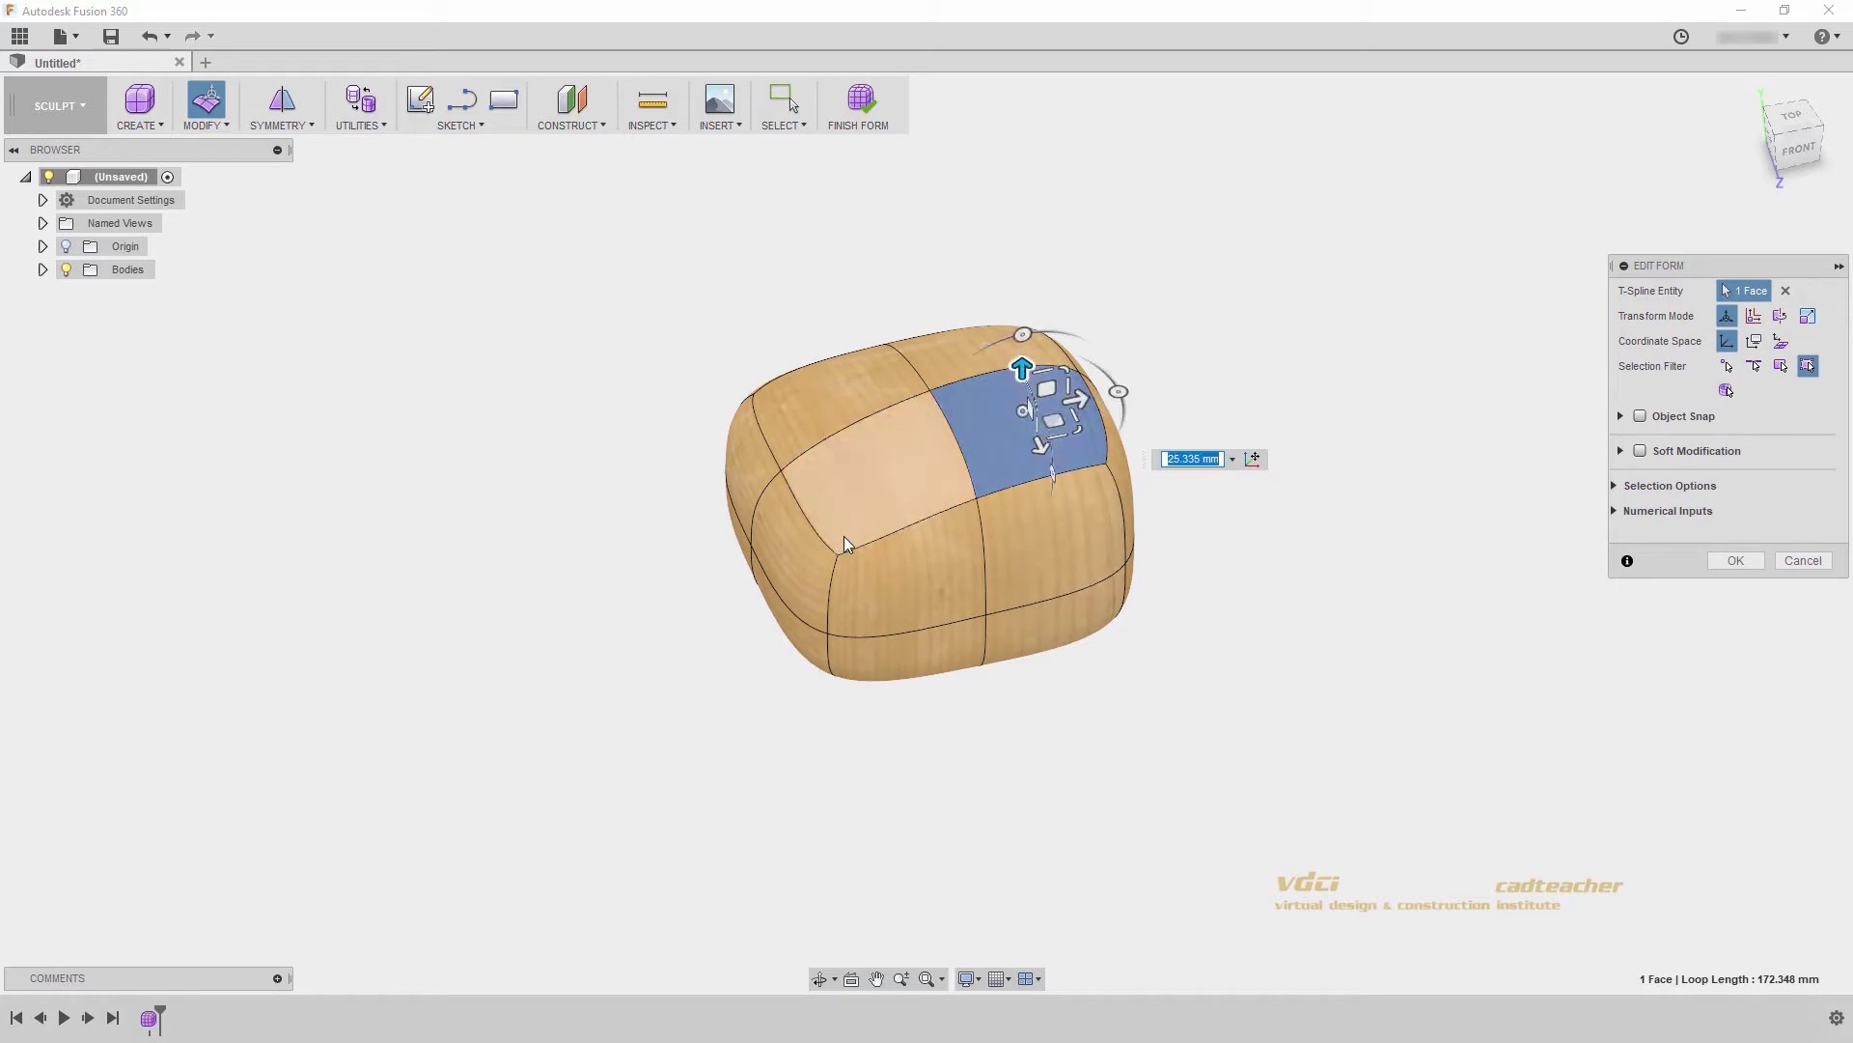
Move the upper side's left and front border edges together, about 15 mm and 19 mm within one plane.
{"action": "left_click", "coordinate": [818, 536]}
{"action": "left_click", "coordinate": [1017, 490], "text": "shift"}
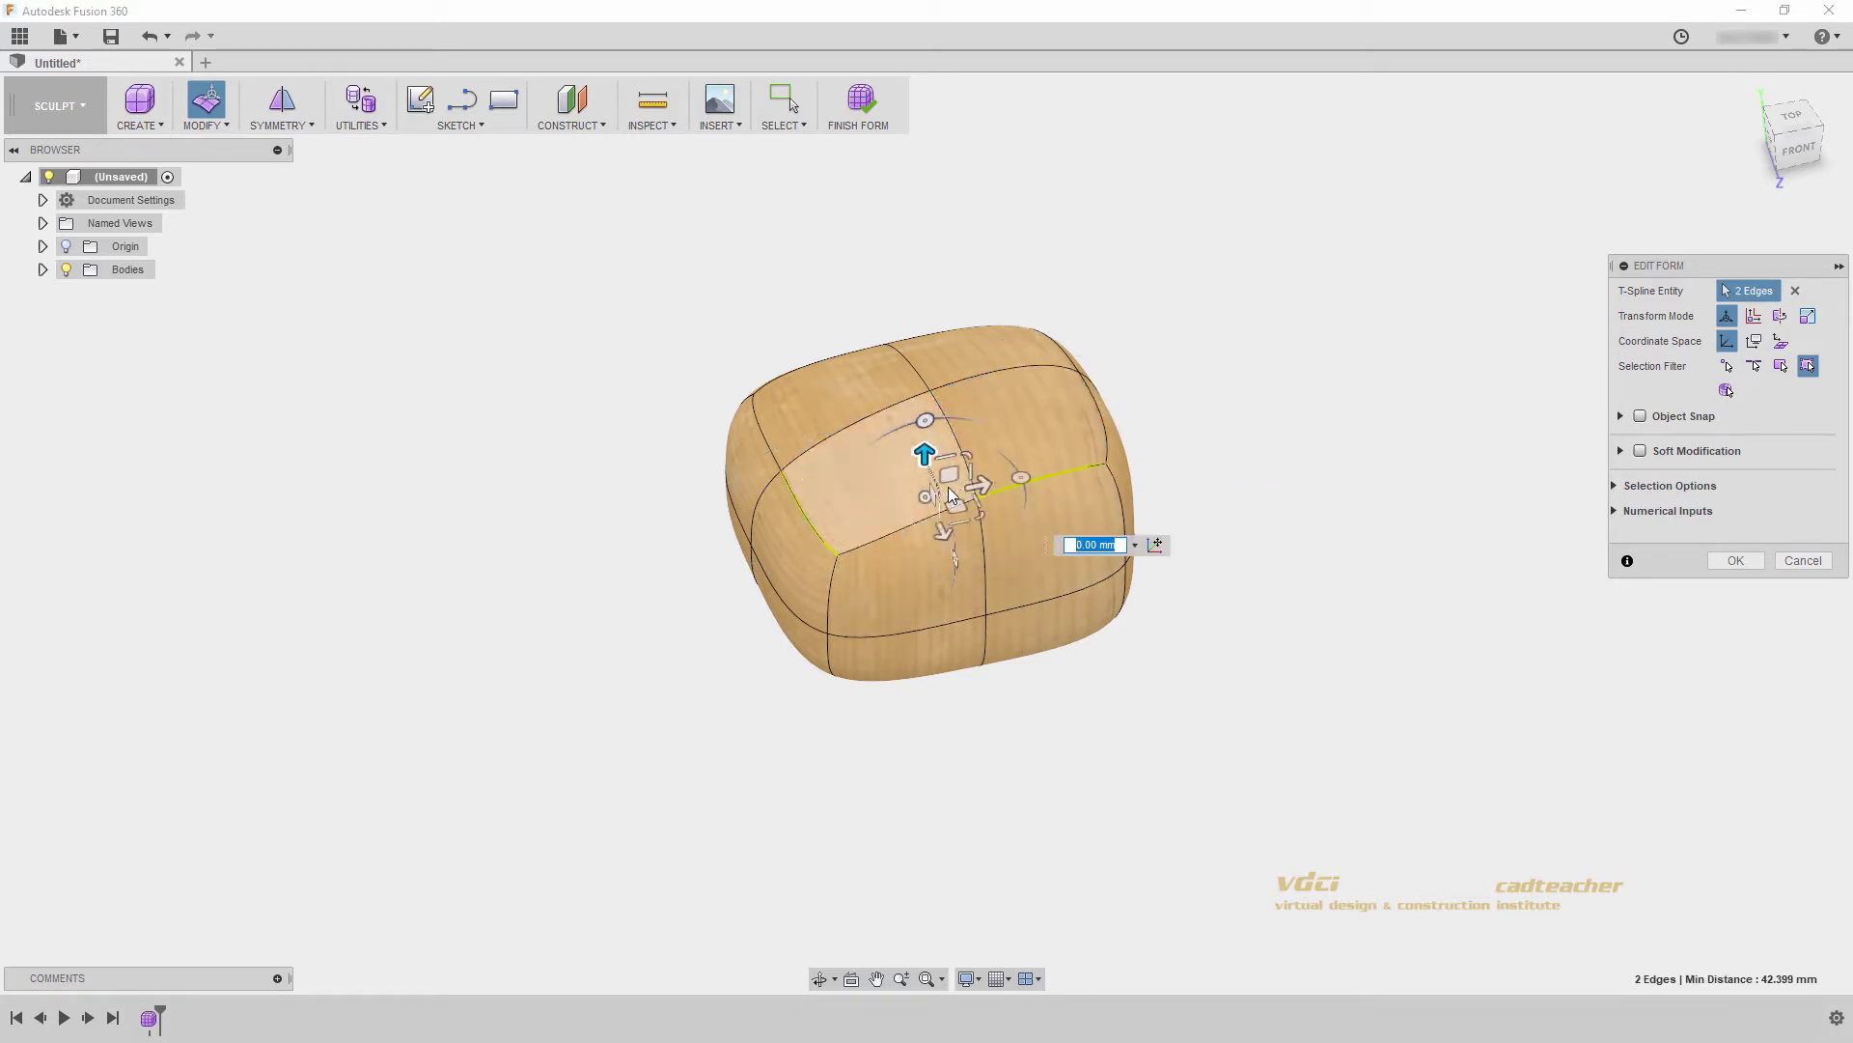
{"action": "left_click_drag", "start_coordinate": [951, 496], "coordinate": [900, 453]}
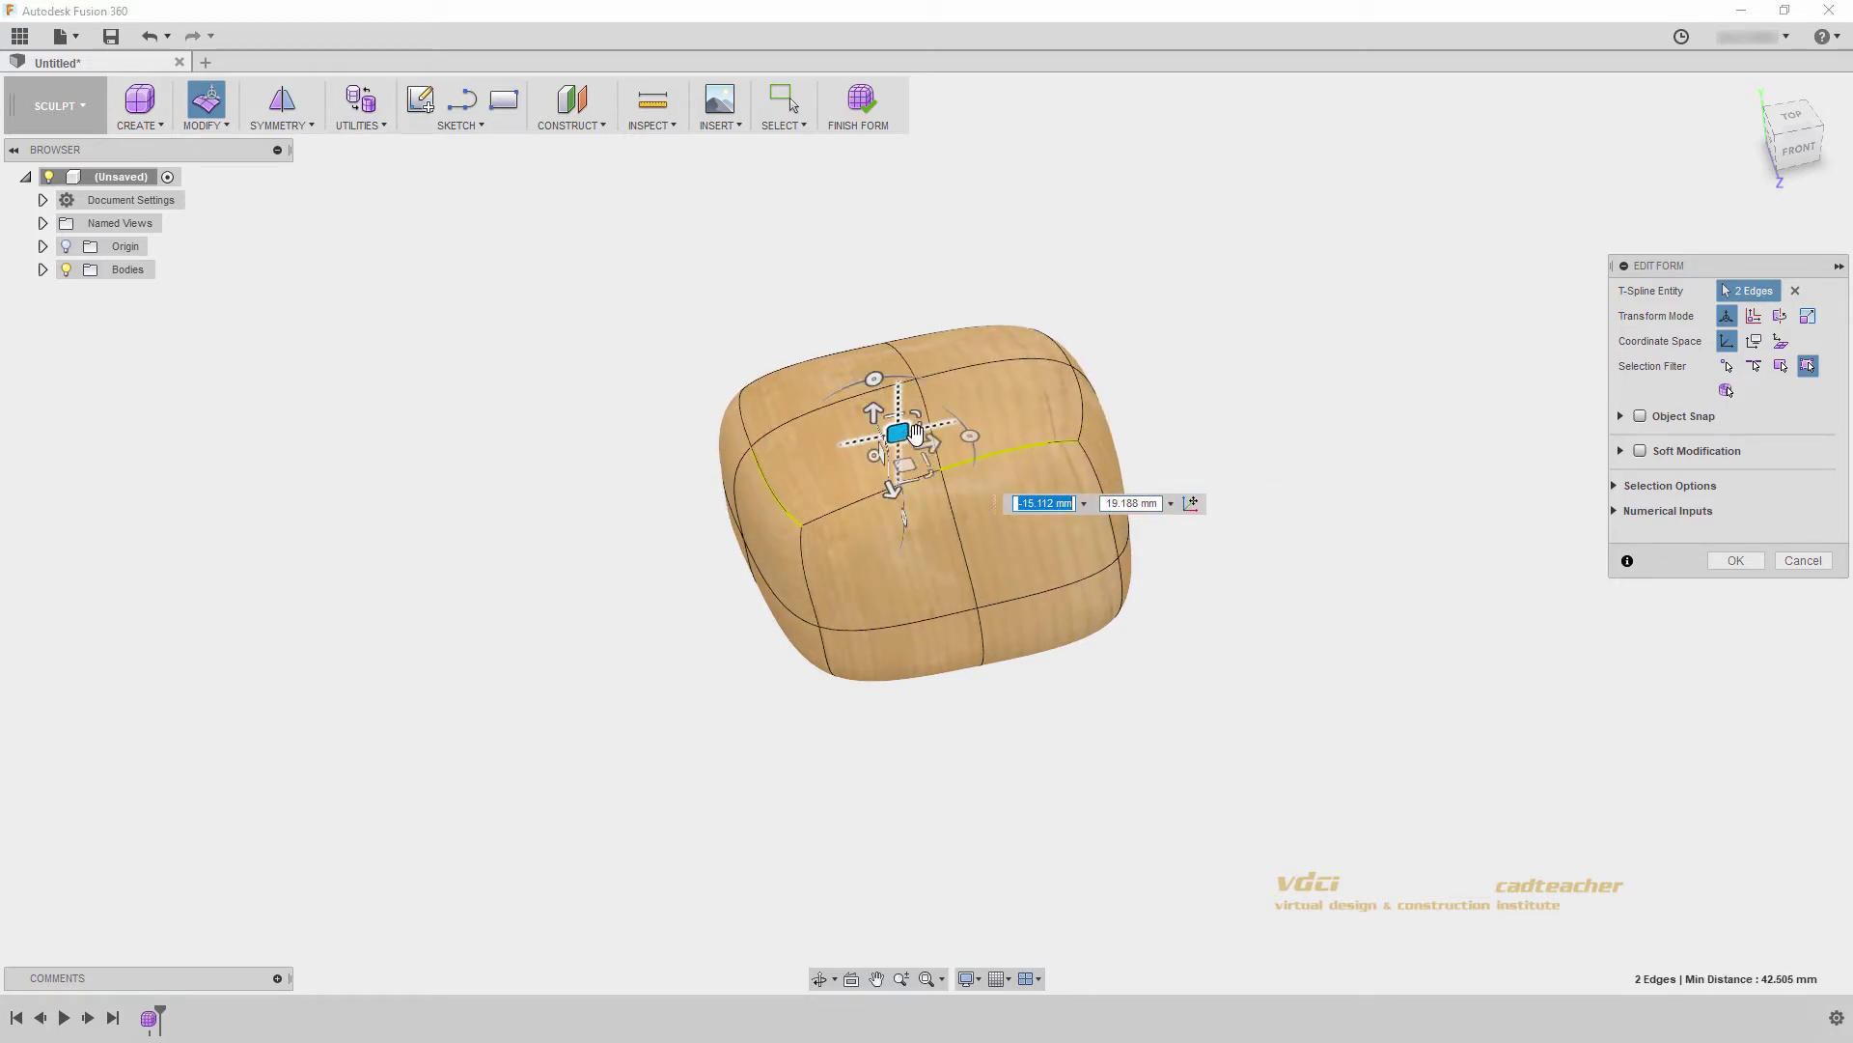
Move the front-right upper corner vertex outward in a plane, about 38 mm and 30 mm.
{"action": "left_click", "coordinate": [1079, 442]}
{"action": "left_click_drag", "start_coordinate": [1099, 413], "coordinate": [1256, 497]}
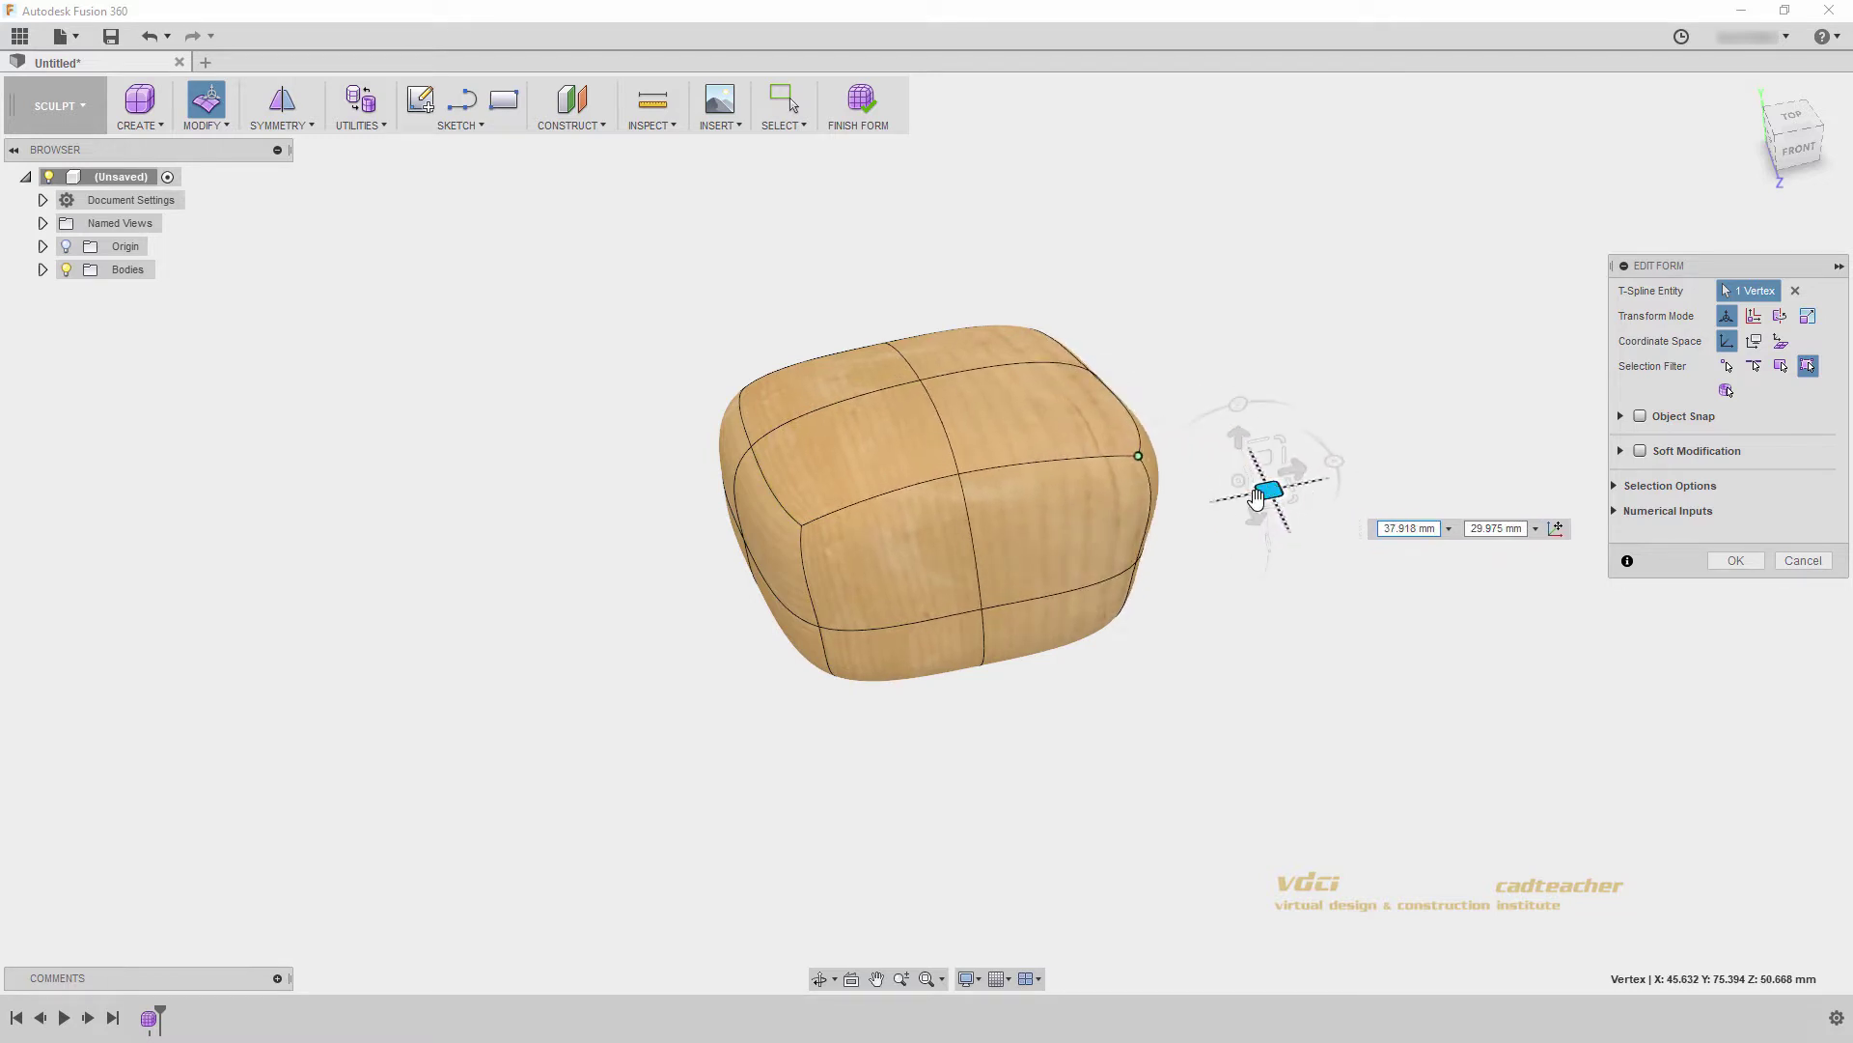
{"action": "middle_click_drag", "start_coordinate": [1183, 522], "coordinate": [905, 529], "text": "shift"}
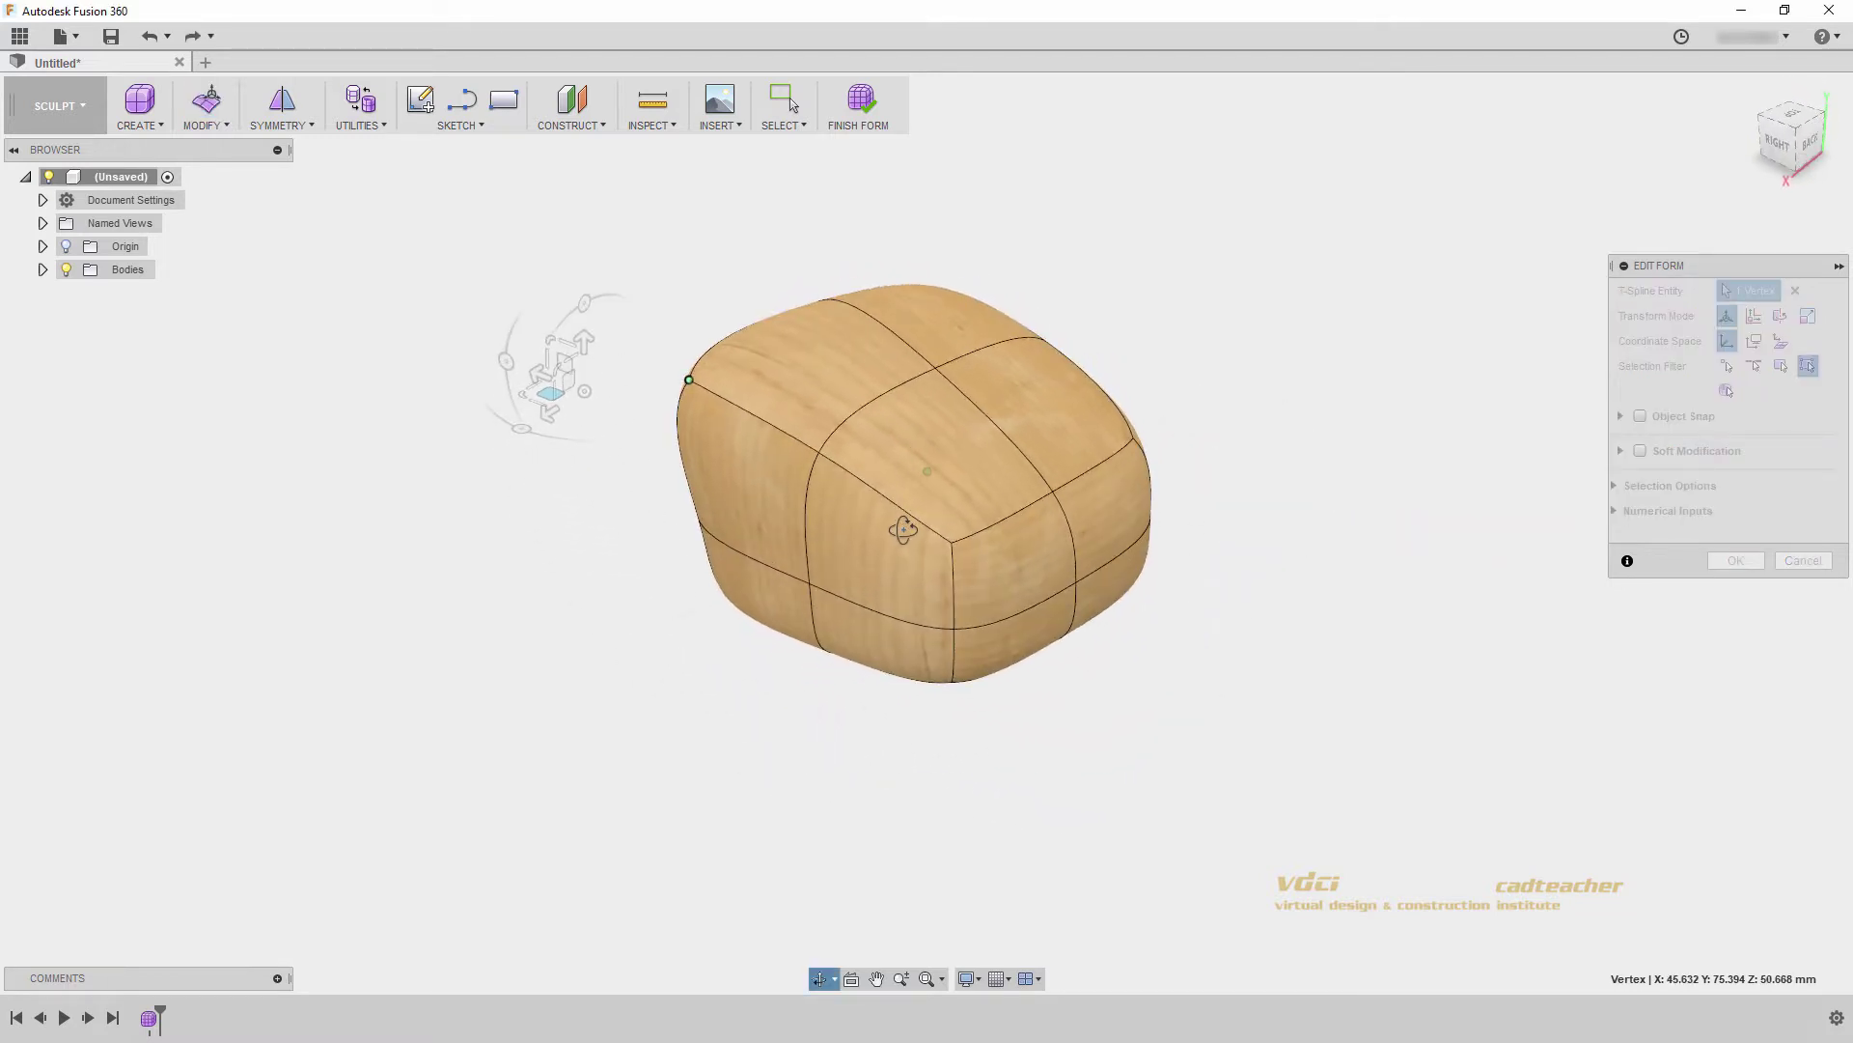
Pull the back-right upper corner vertex far outward from the body and accept the Edit Form changes.
{"action": "left_click", "coordinate": [953, 541]}
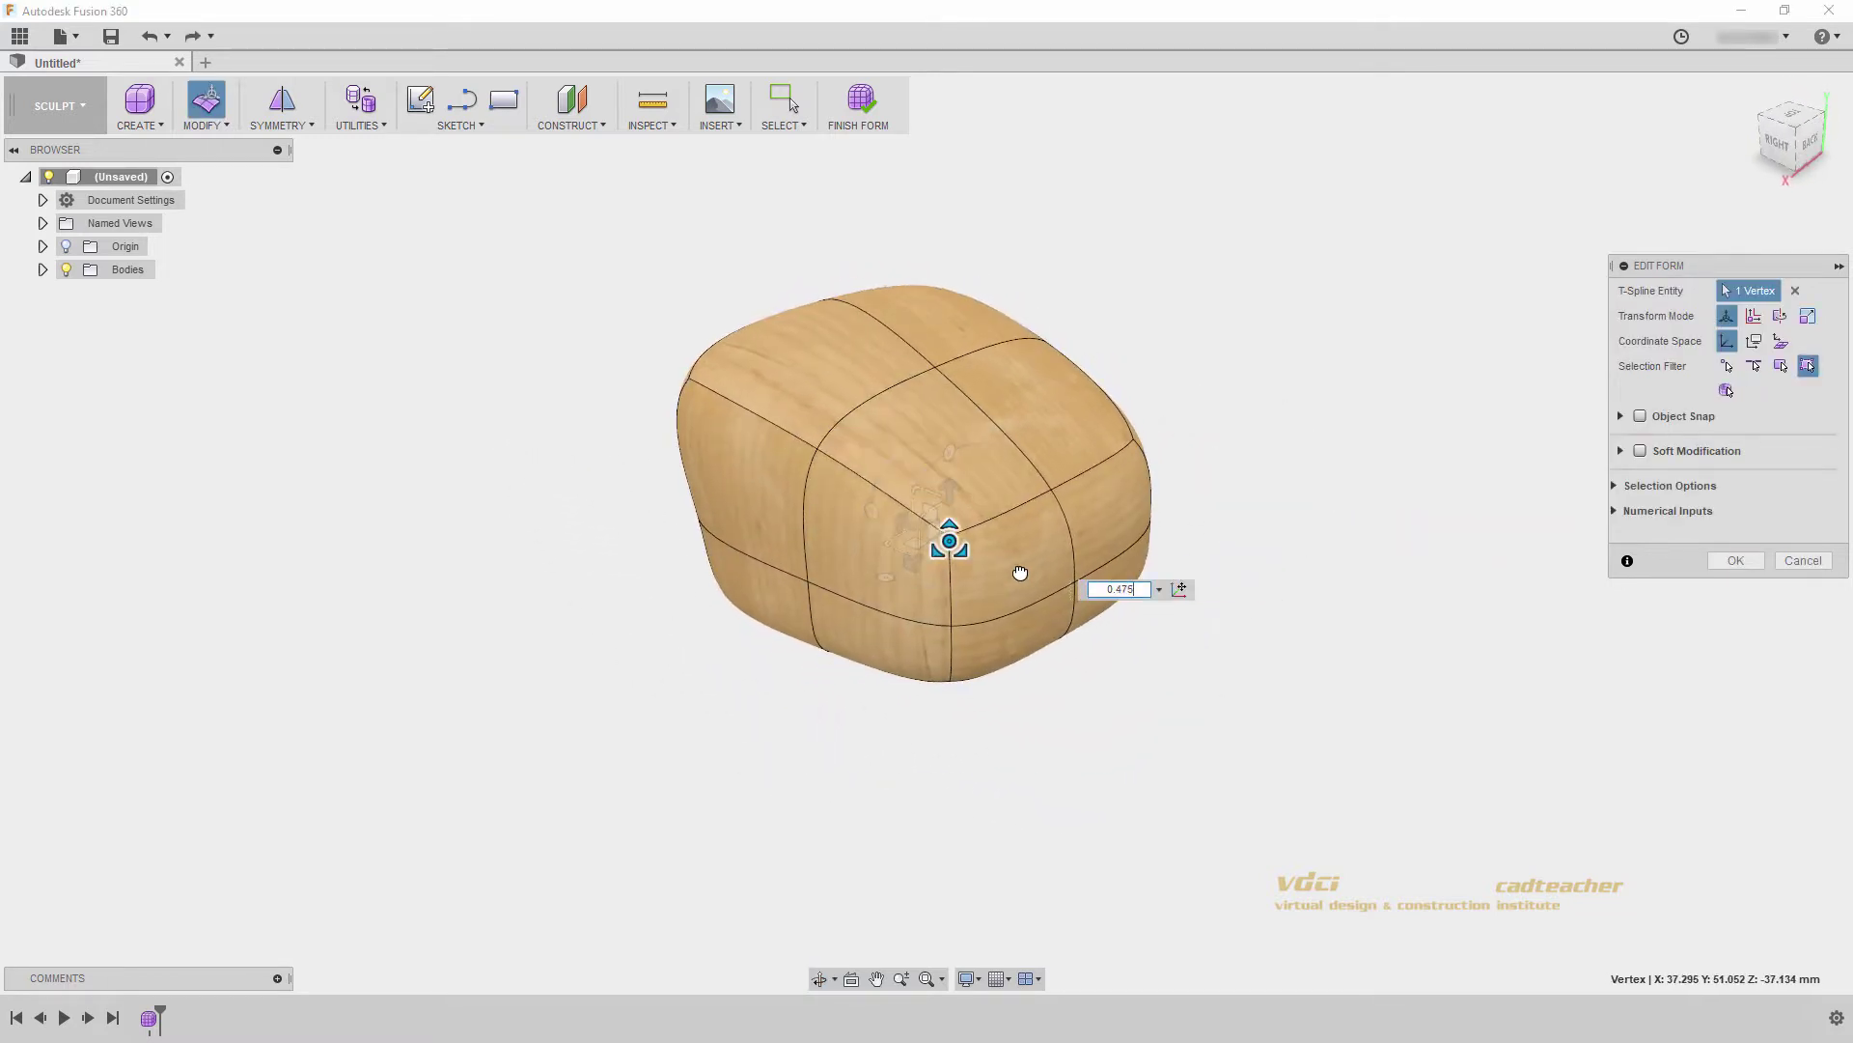
{"action": "left_click_drag", "start_coordinate": [1020, 574], "coordinate": [1146, 508]}
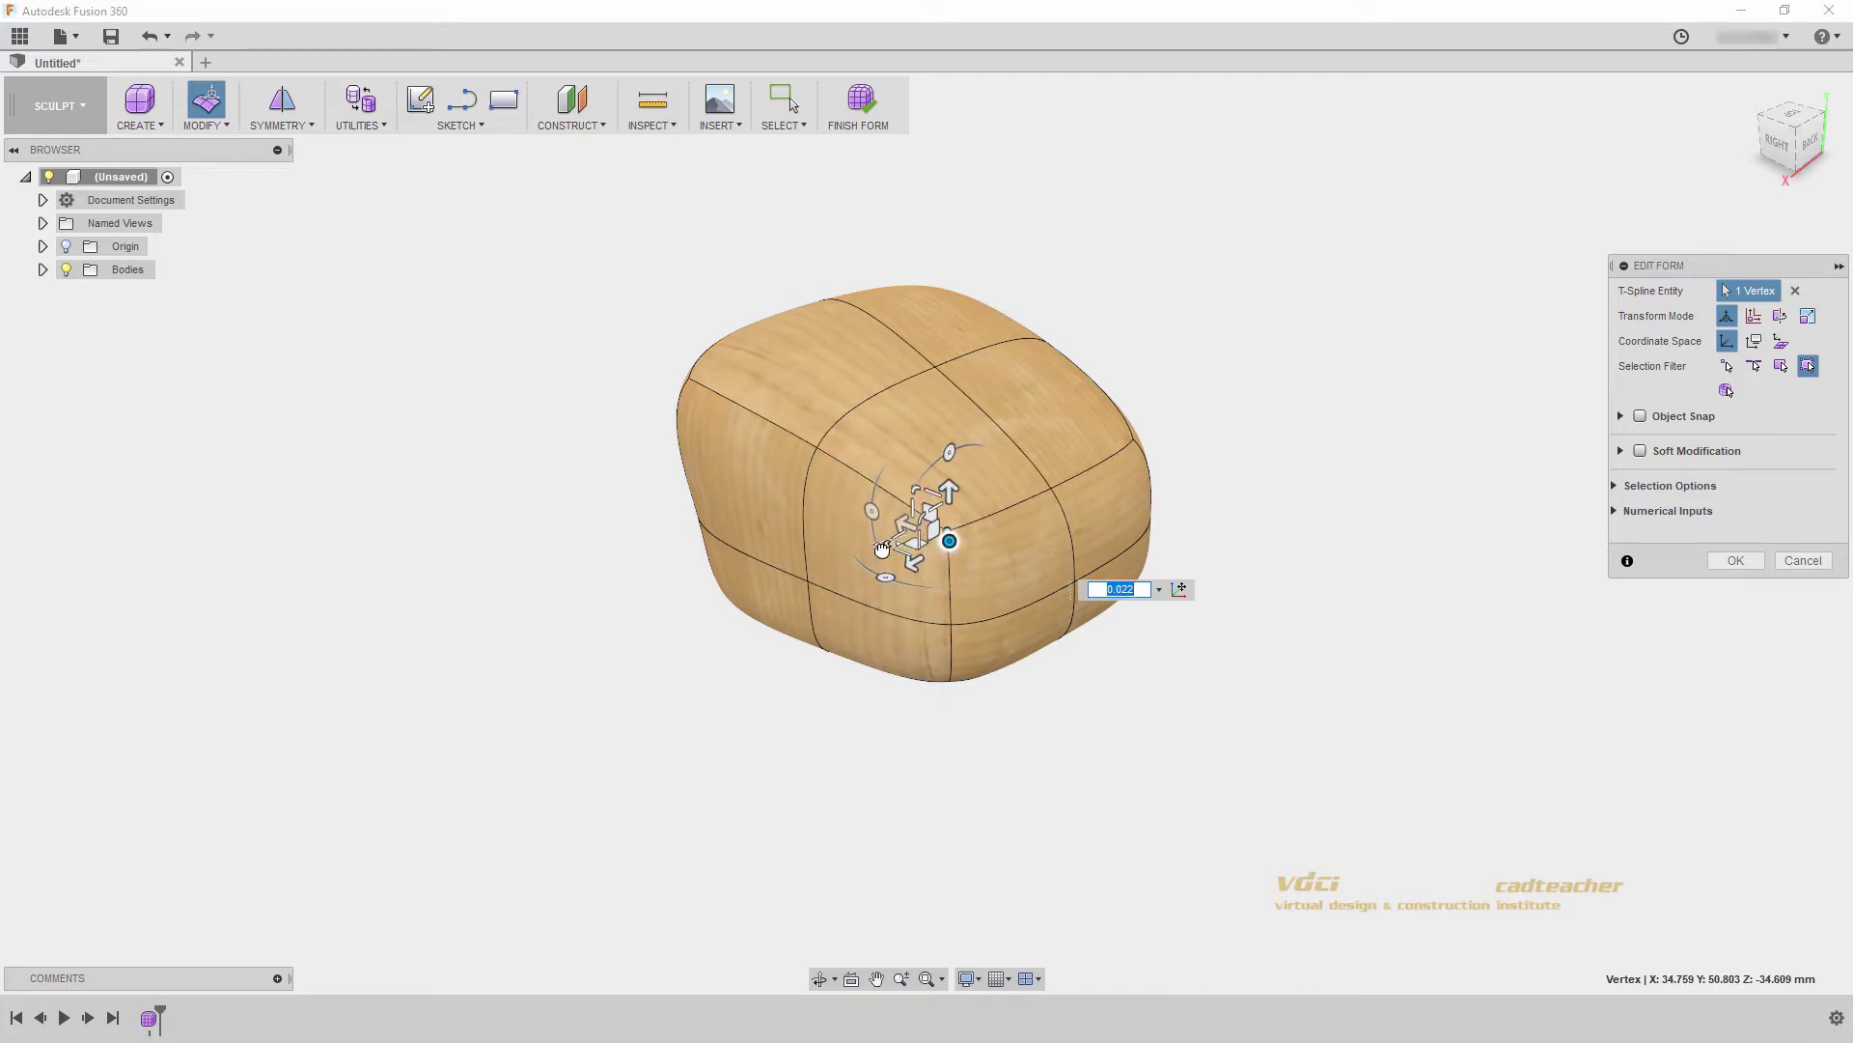
{"action": "left_click_drag", "start_coordinate": [912, 529], "coordinate": [676, 541]}
{"action": "left_click", "coordinate": [1736, 560]}
{"action": "middle_click_drag", "start_coordinate": [1581, 565], "coordinate": [1211, 581], "text": "shift"}
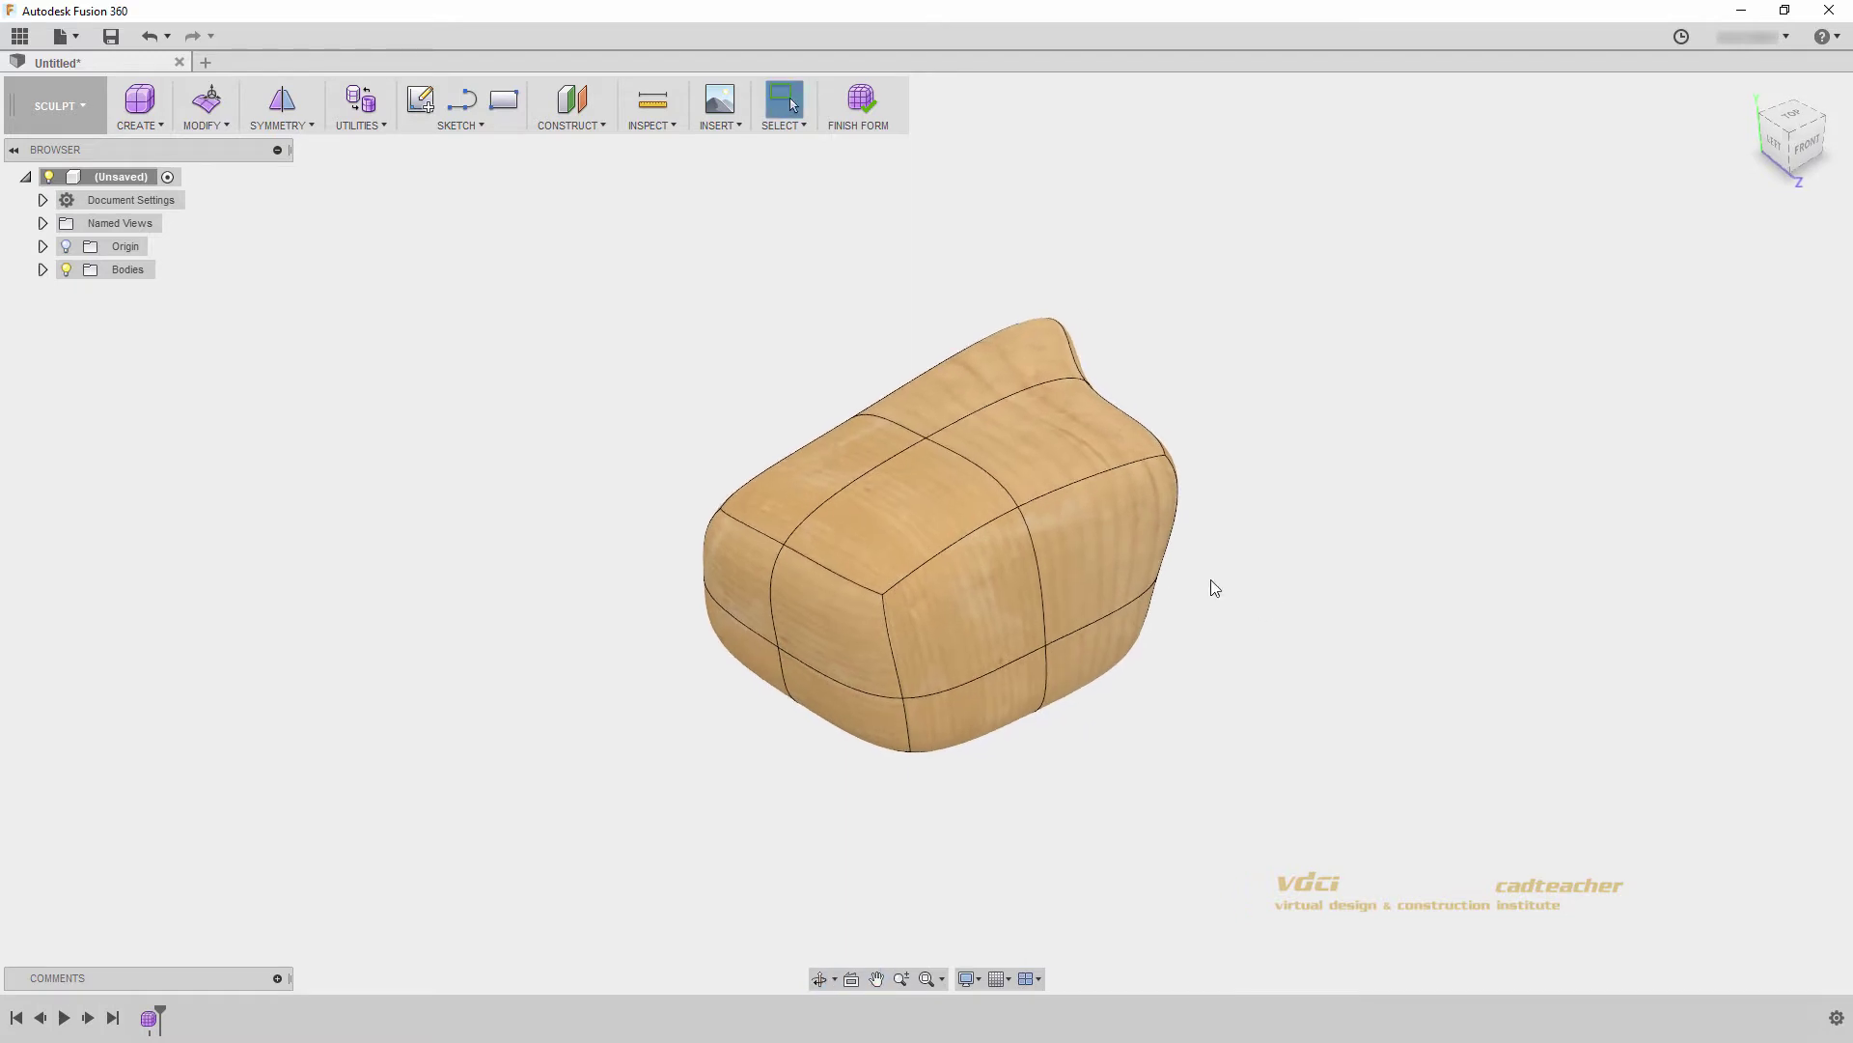
Show the sculpted body in box display and control frame display to compare its control shape.
{"action": "left_click", "coordinate": [361, 99]}
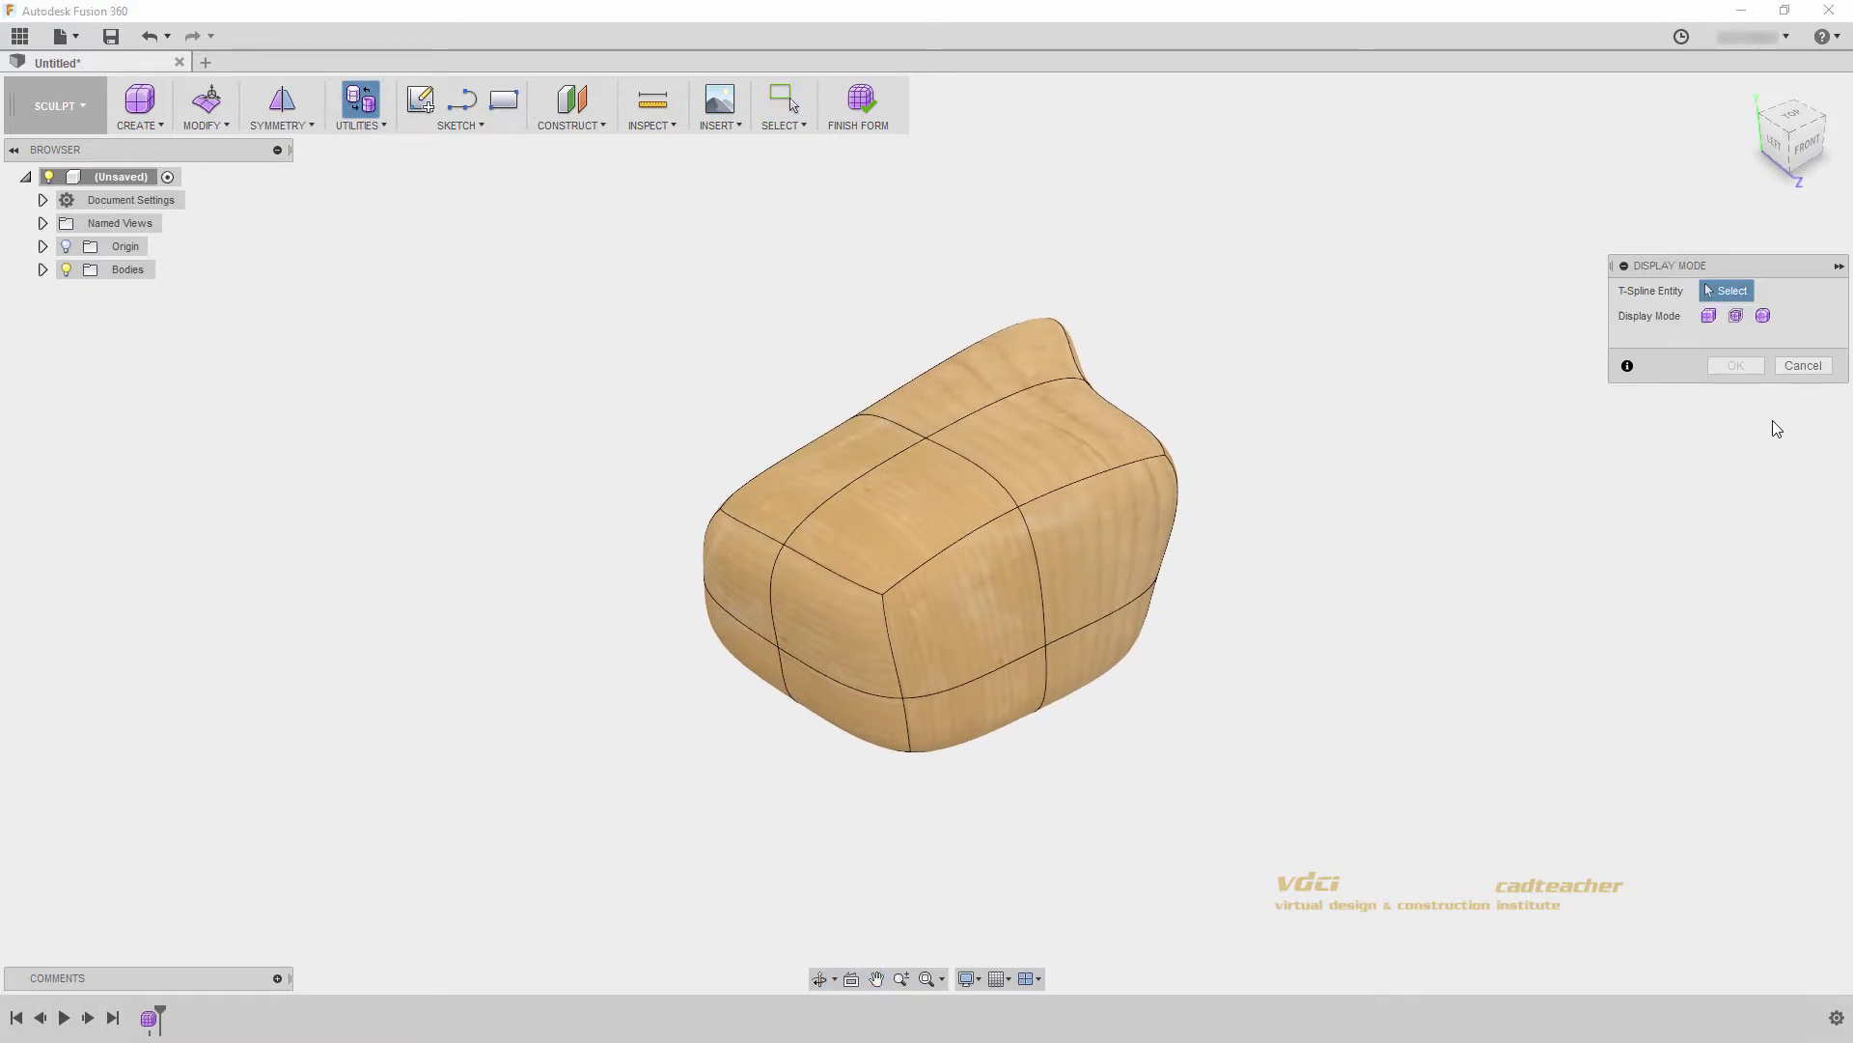
{"action": "left_click", "coordinate": [1710, 316]}
{"action": "middle_click_drag", "start_coordinate": [1291, 550], "coordinate": [1370, 512], "text": "shift"}
{"action": "left_click", "coordinate": [1736, 315]}
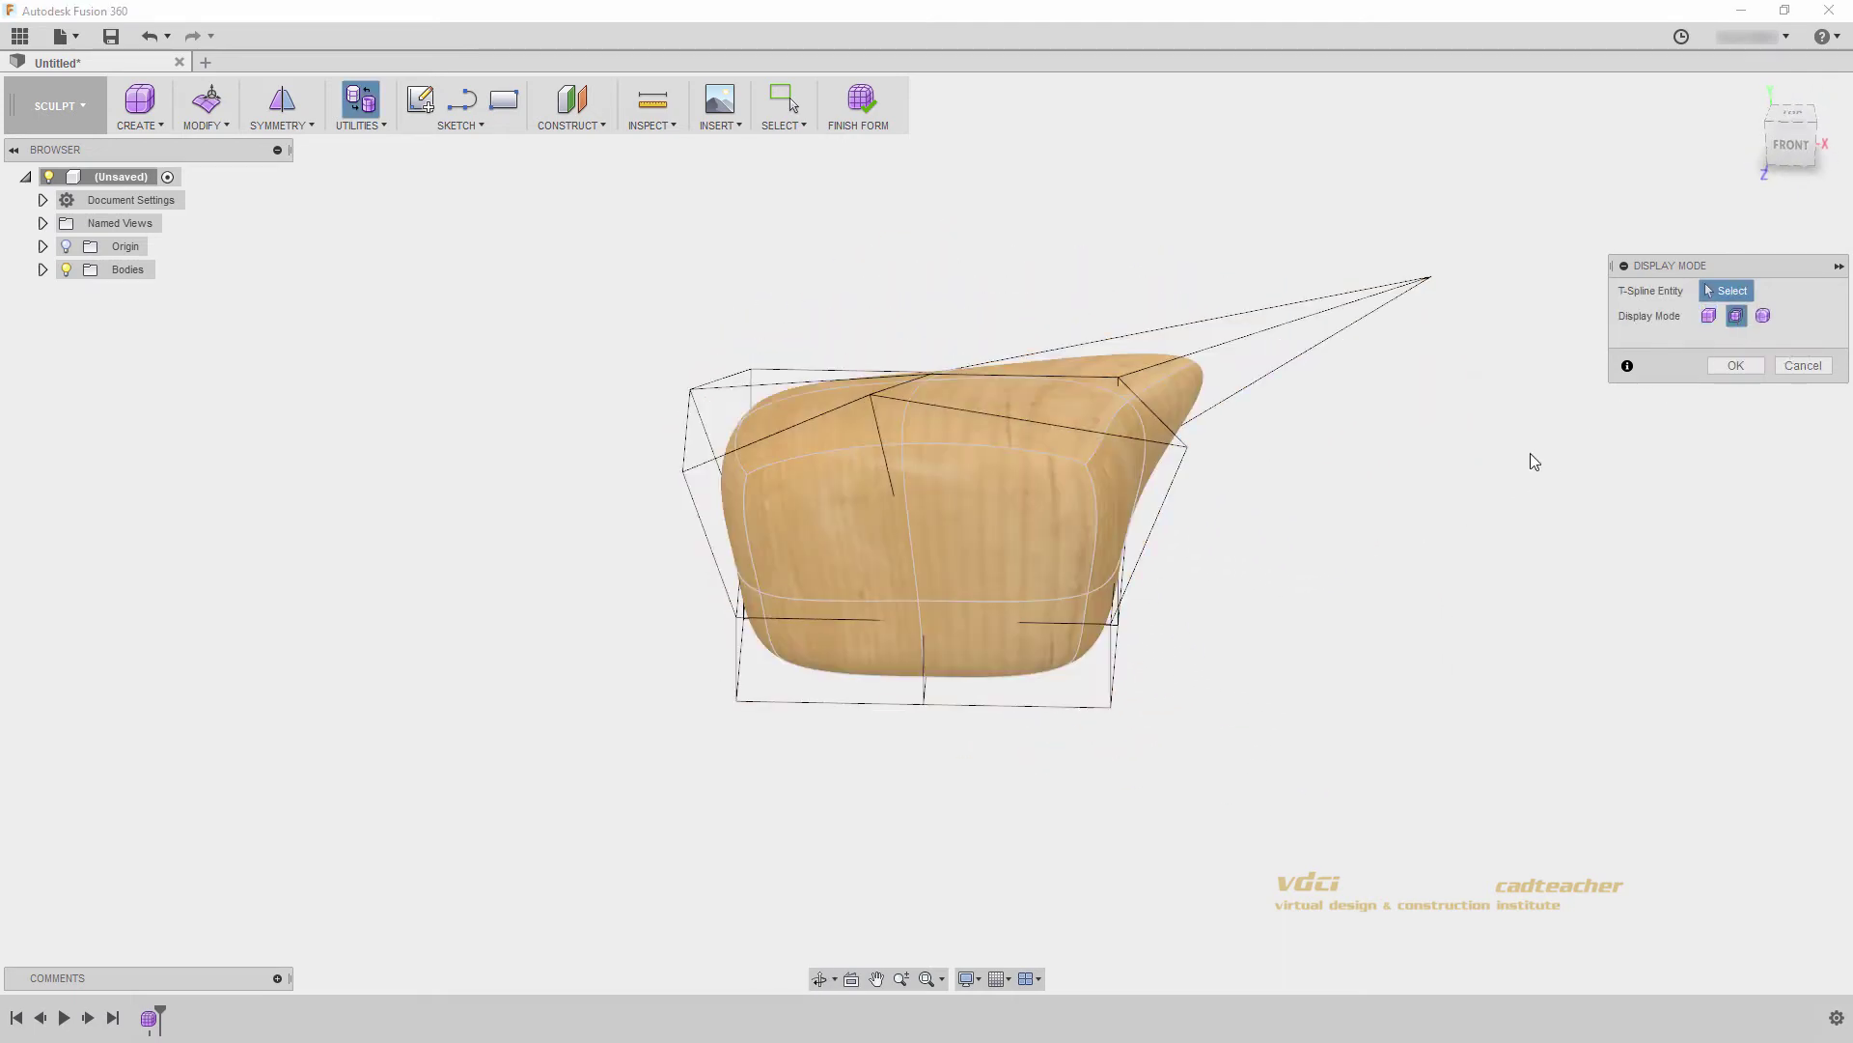
{"action": "middle_click_drag", "start_coordinate": [1300, 562], "coordinate": [1014, 538], "text": "shift"}
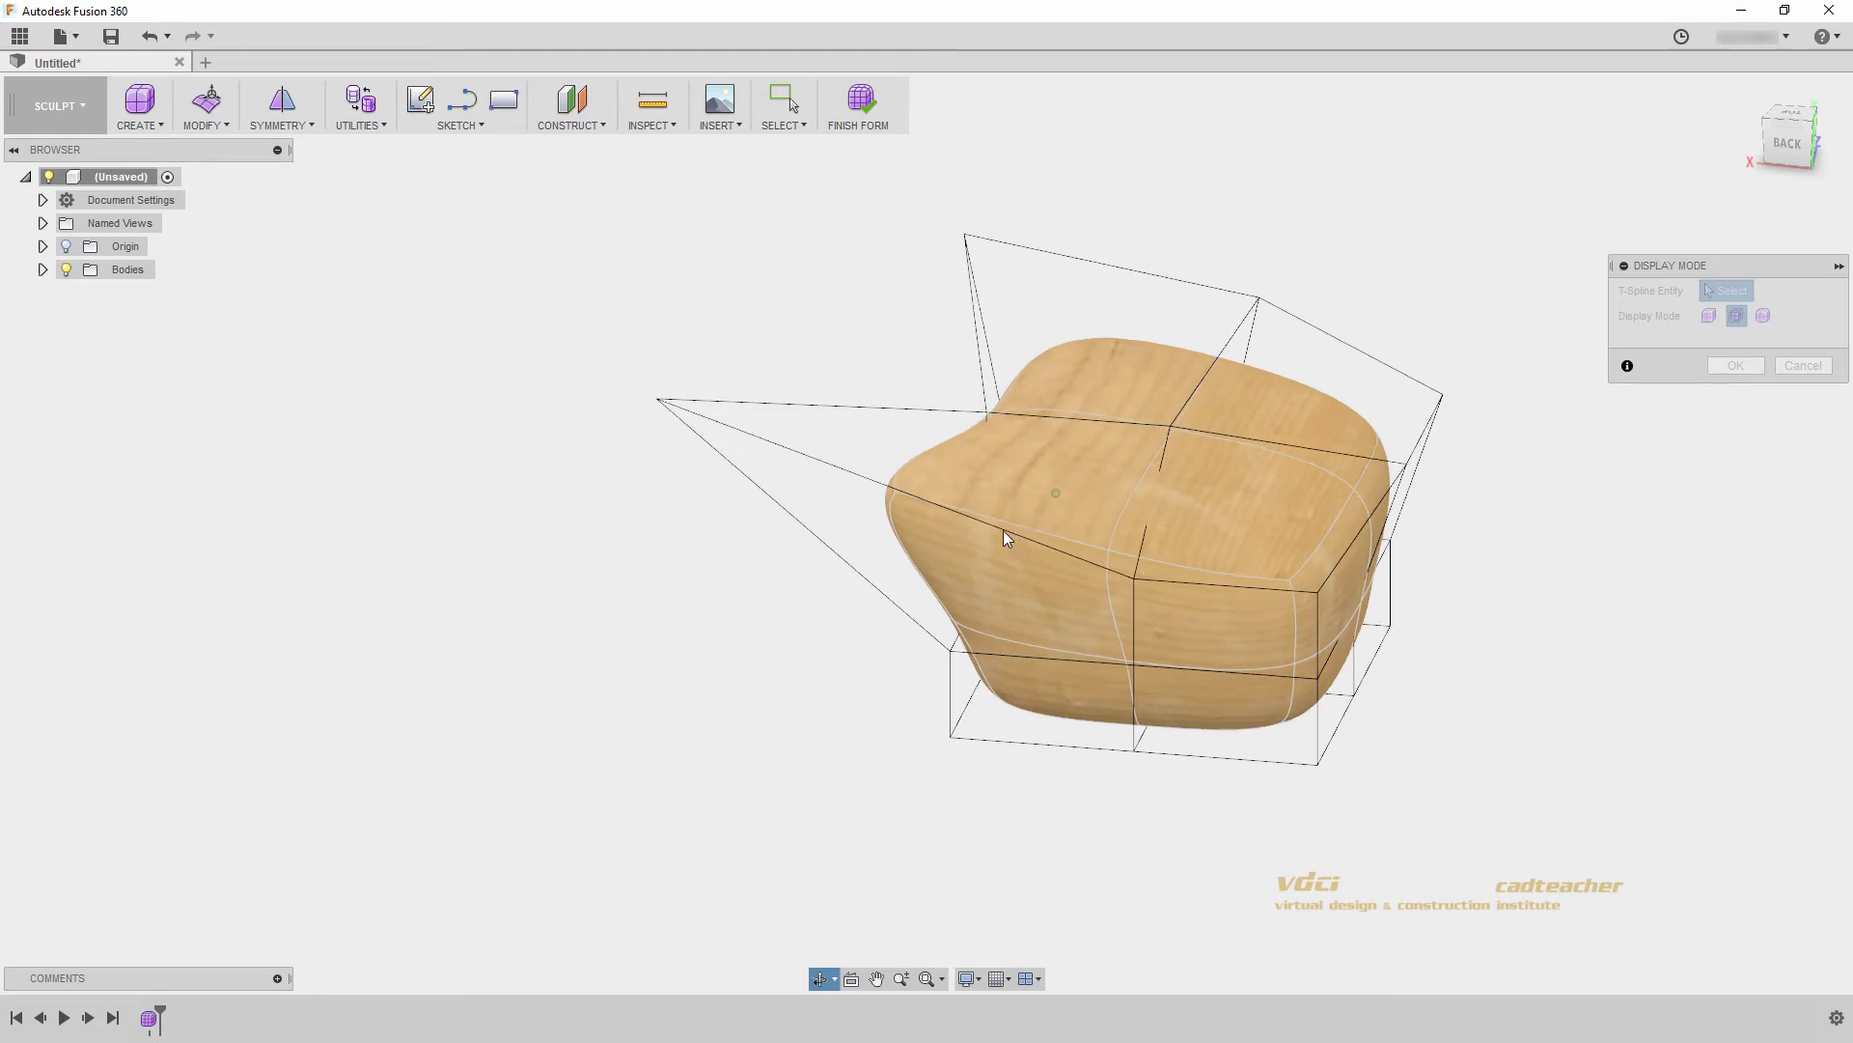
Move the farthest protruding control frame vertex about 61.7 mm back toward the body with Edit Form.
{"action": "left_click", "coordinate": [656, 395]}
{"action": "right_click", "coordinate": [656, 395]}
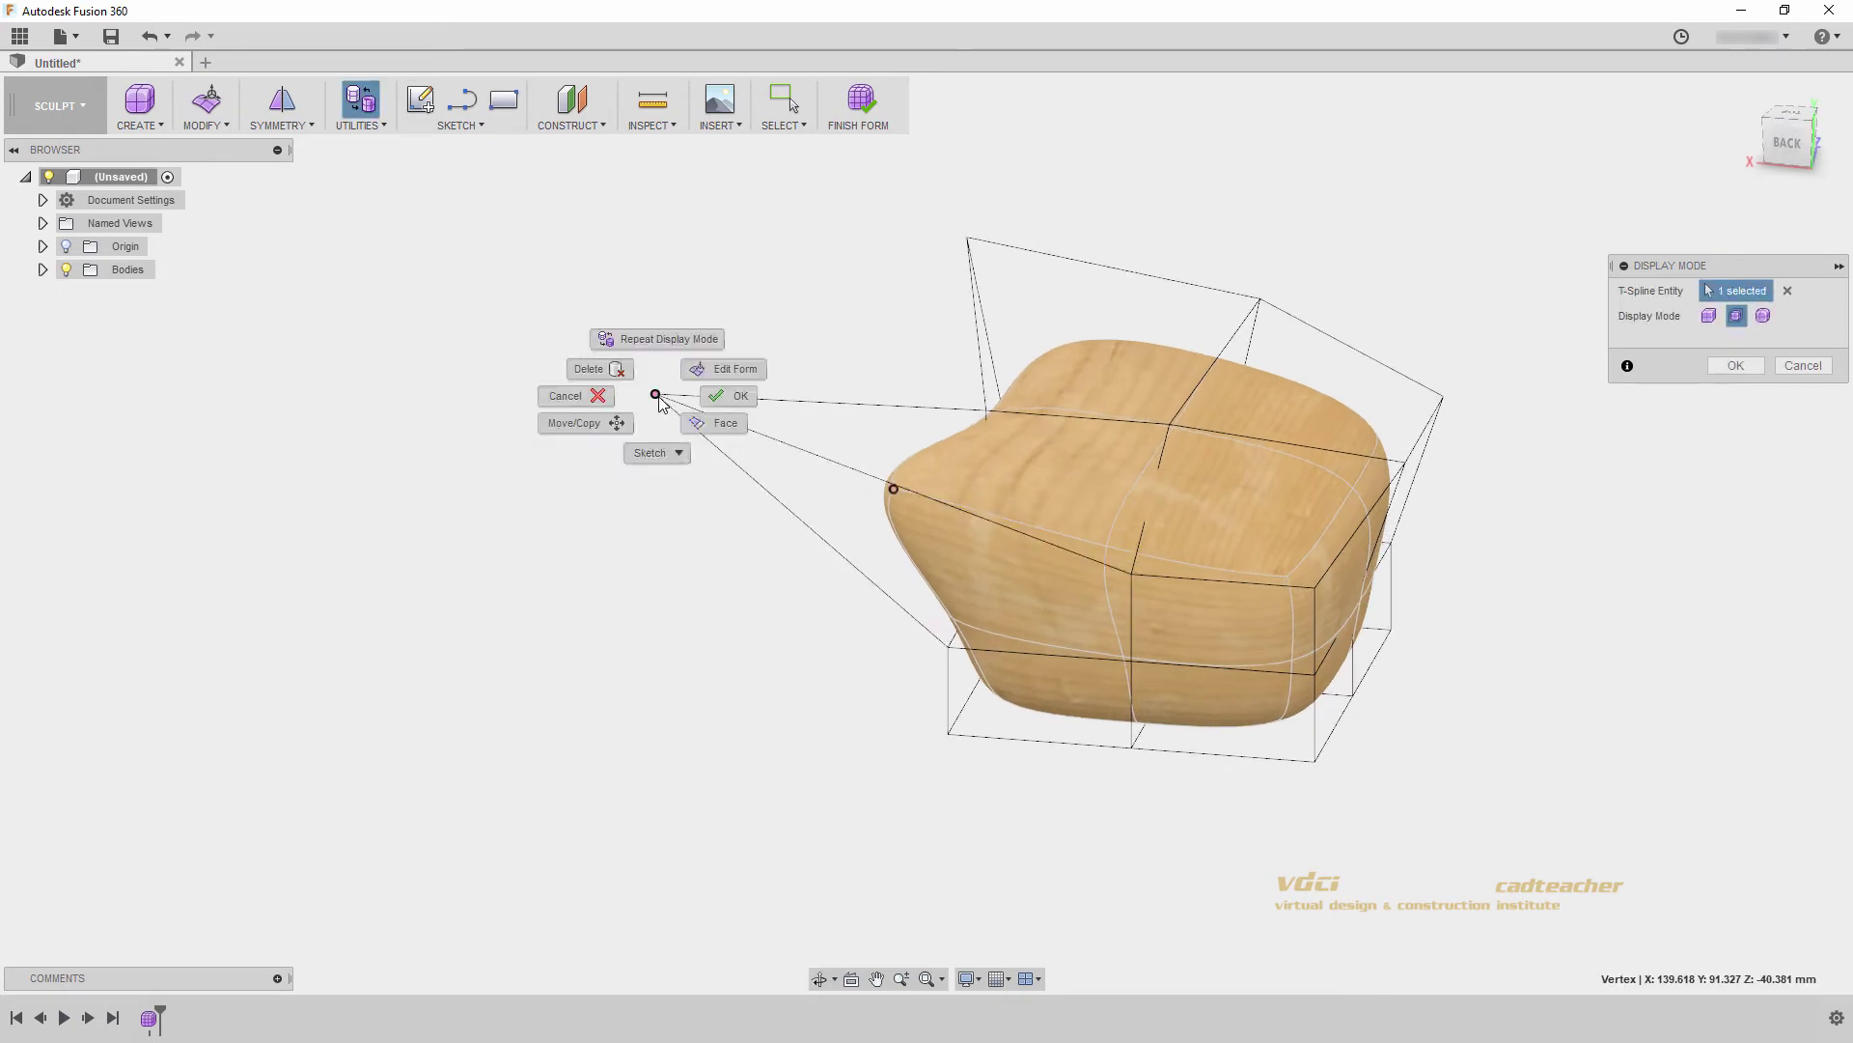
{"action": "left_click", "coordinate": [714, 370]}
{"action": "left_click_drag", "start_coordinate": [603, 391], "coordinate": [871, 450]}
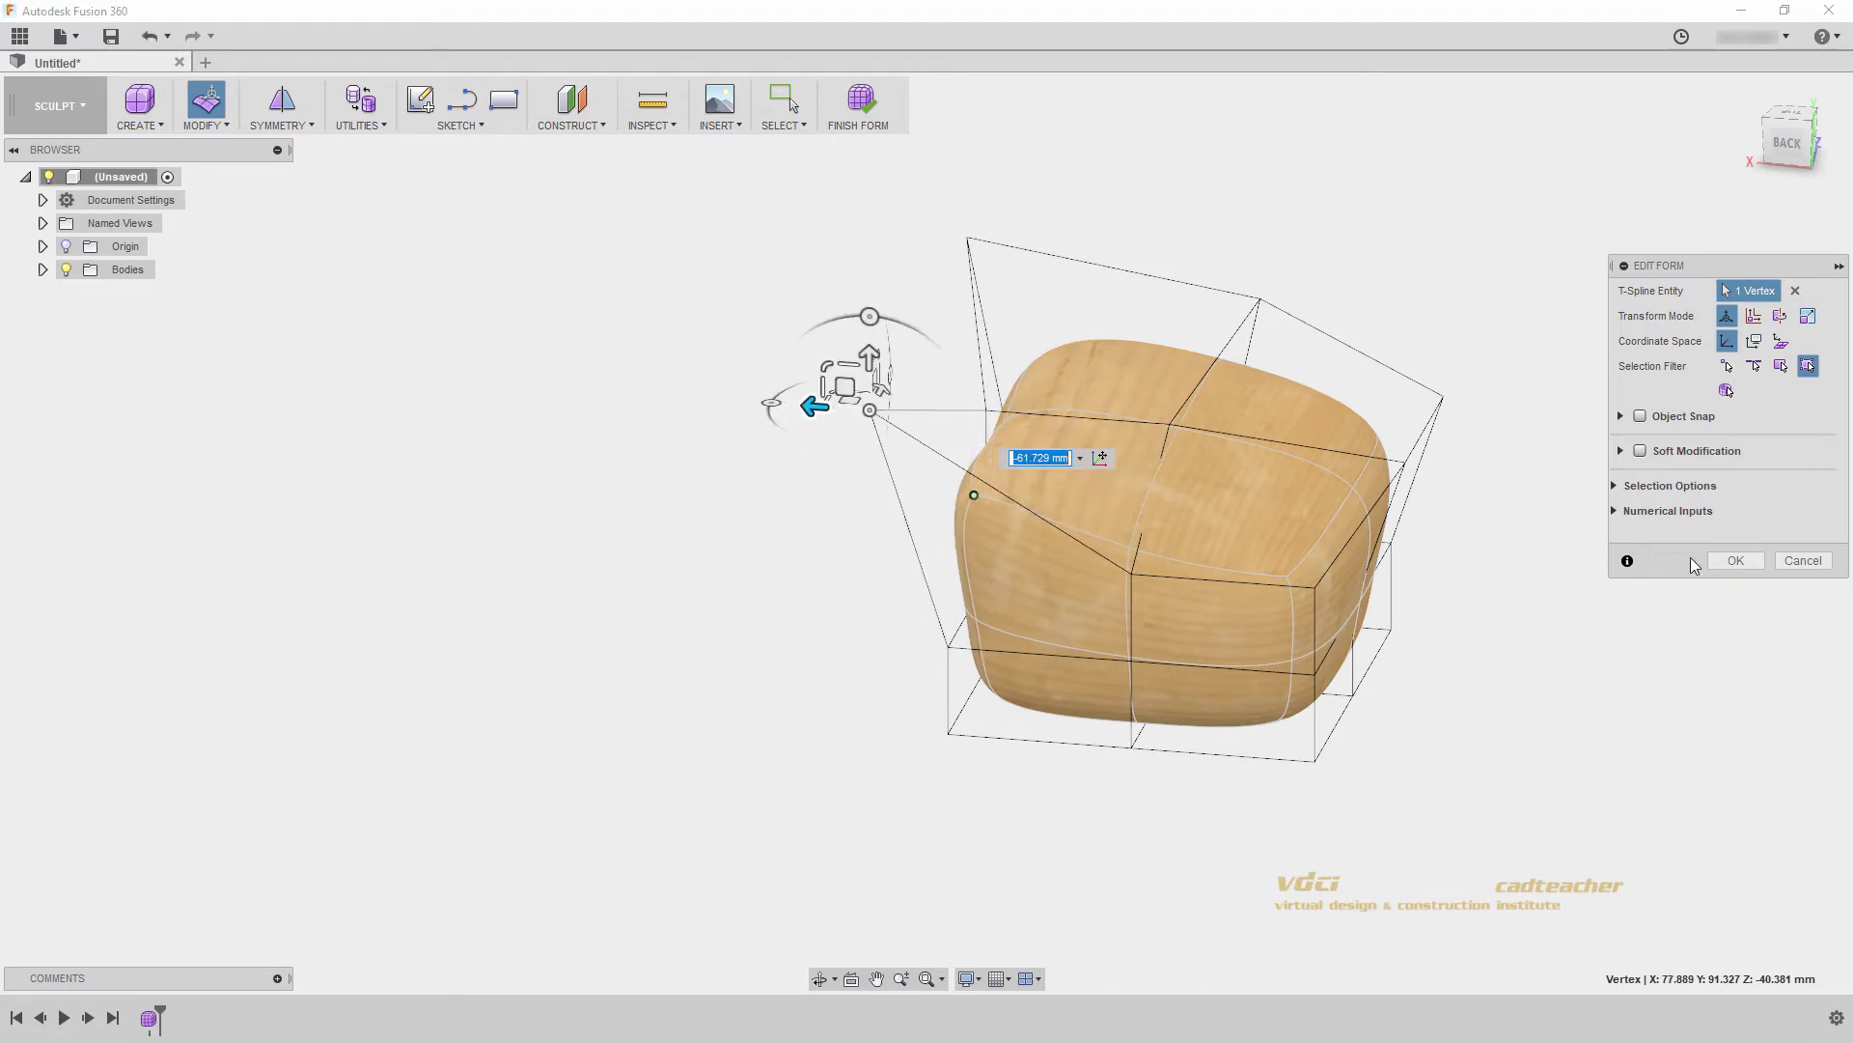
{"action": "left_click", "coordinate": [1735, 559]}
{"action": "middle_click_drag", "start_coordinate": [1066, 558], "coordinate": [1448, 576], "text": "shift"}
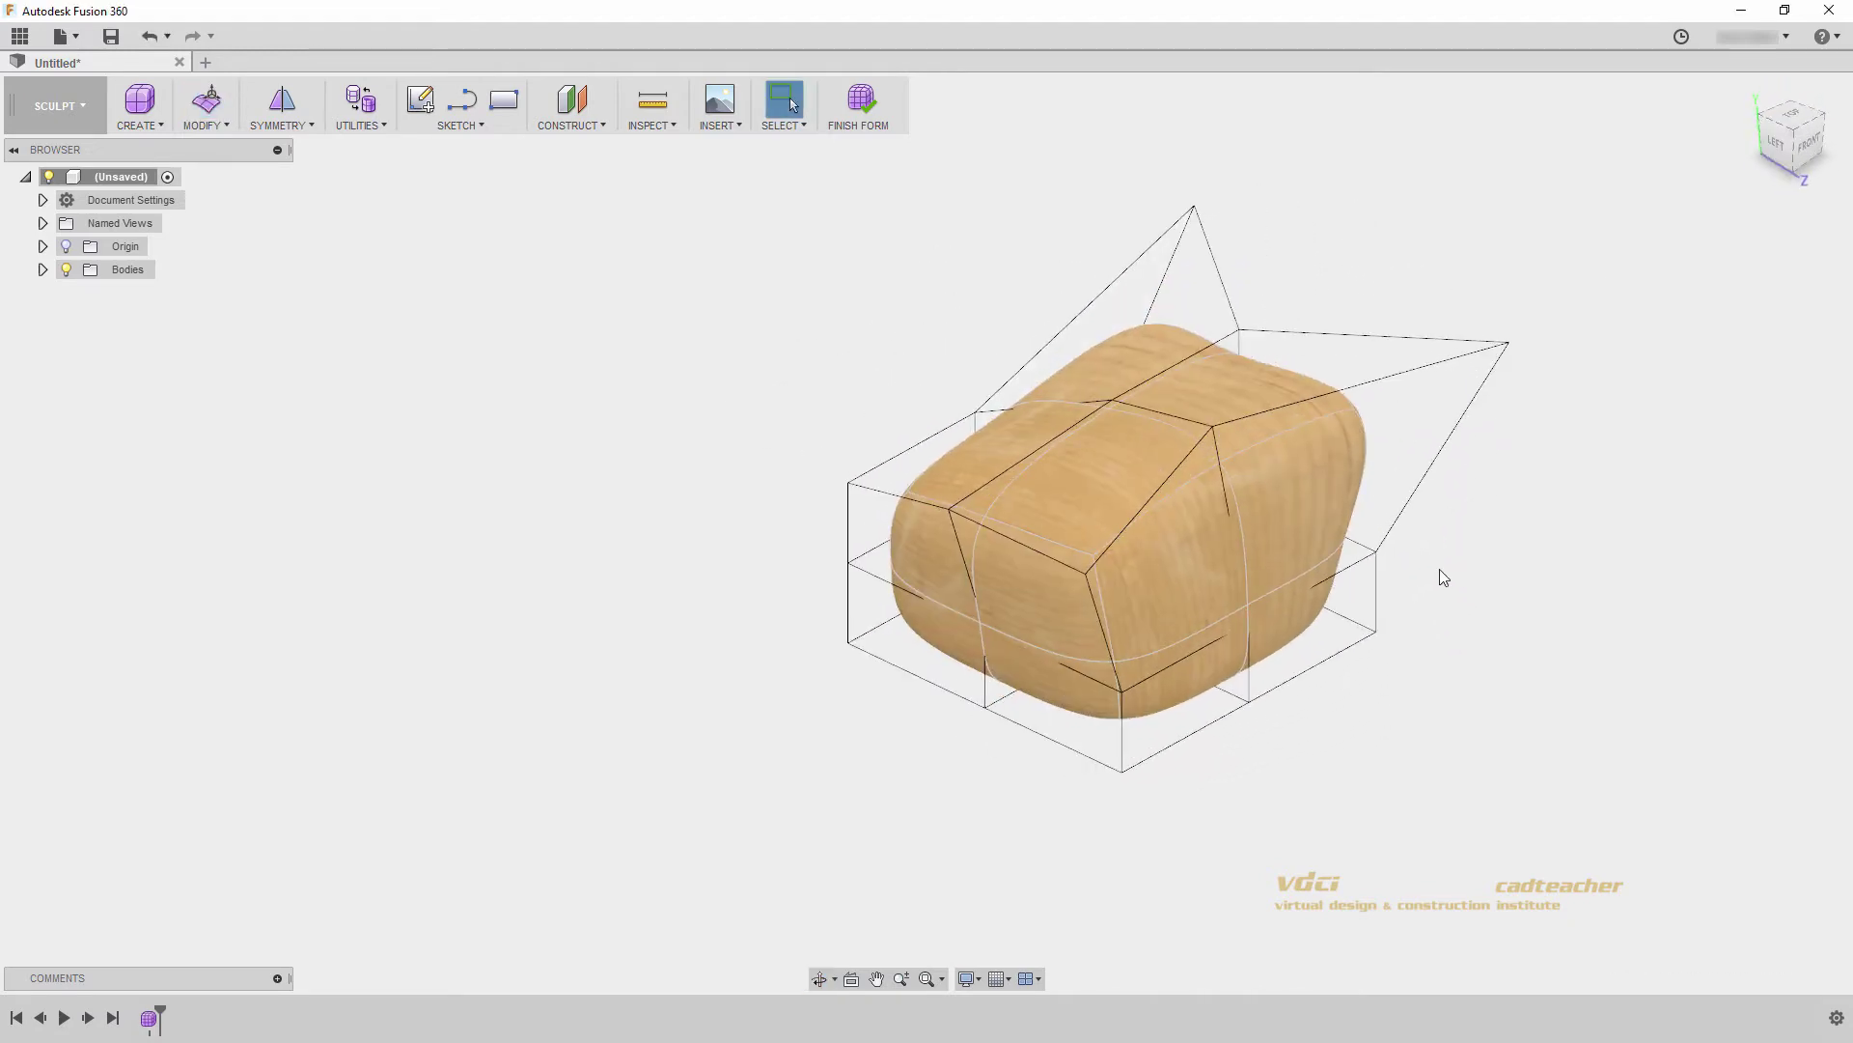
Return the sculpted body to smooth display.
{"action": "left_click", "coordinate": [360, 98]}
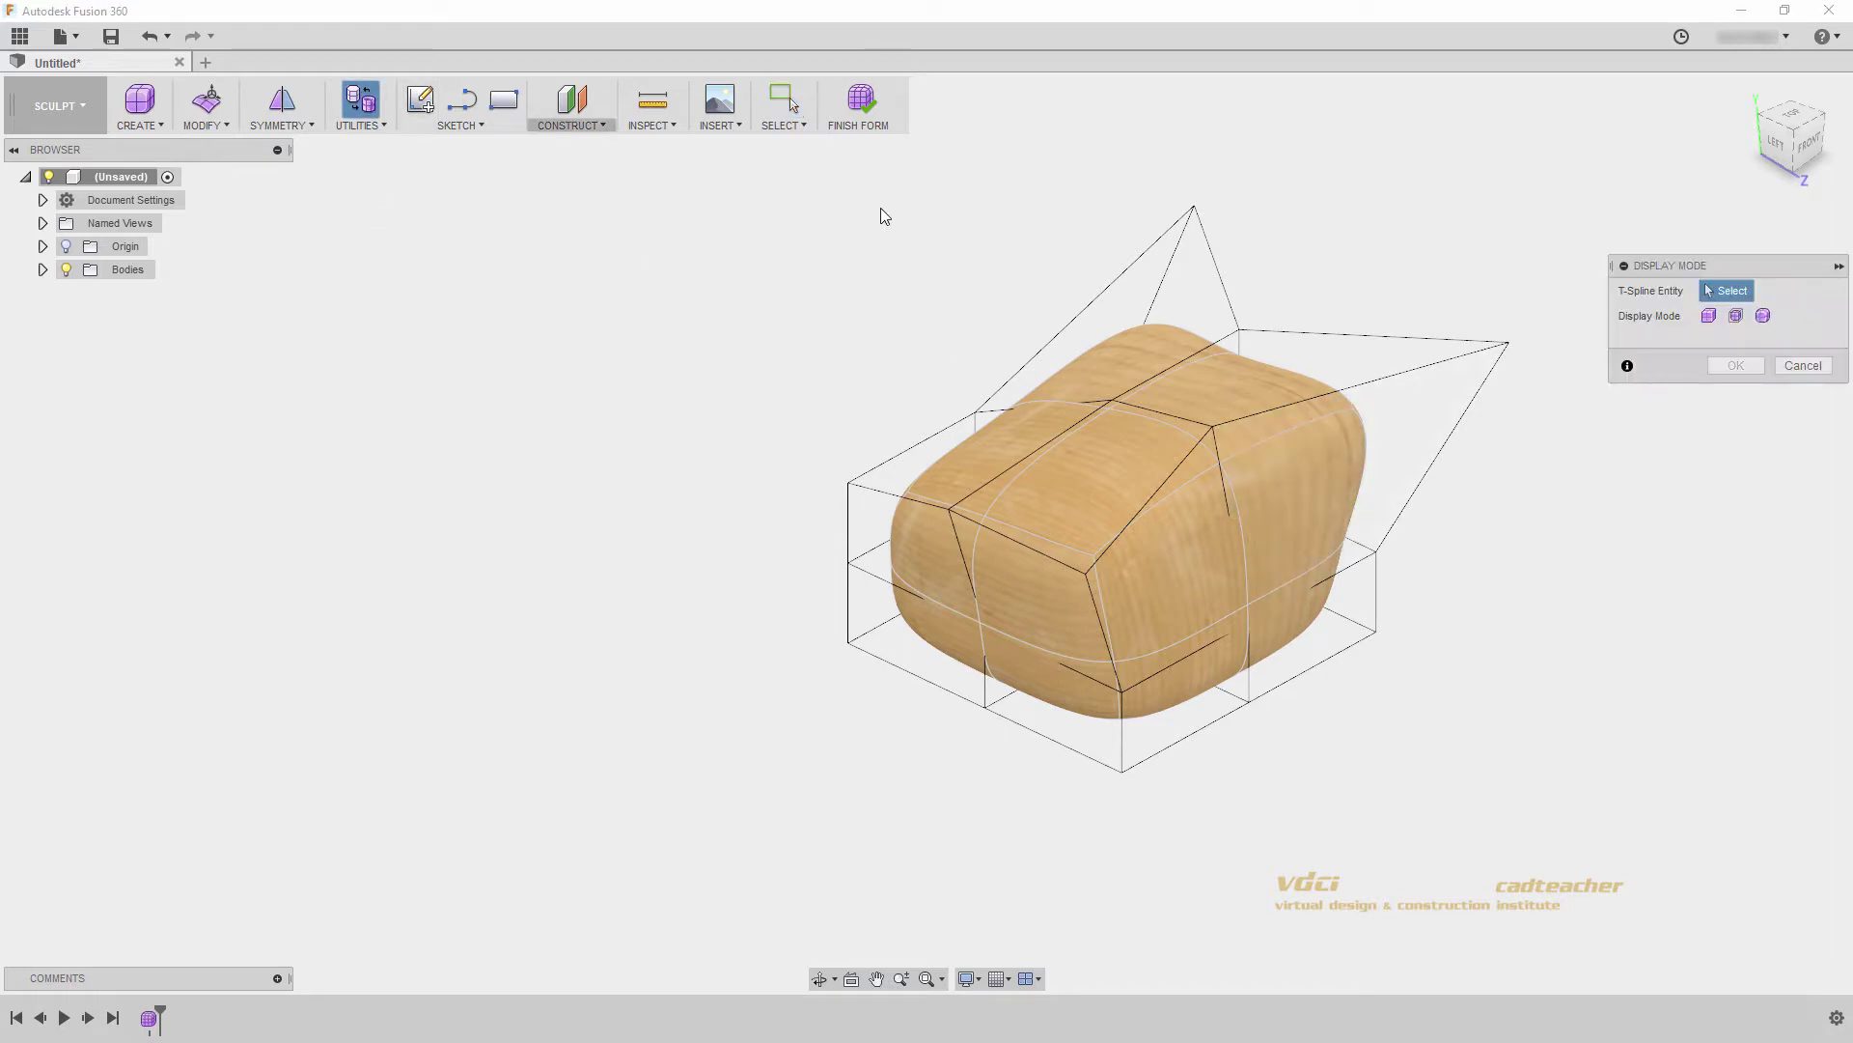
{"action": "left_click", "coordinate": [1764, 318]}
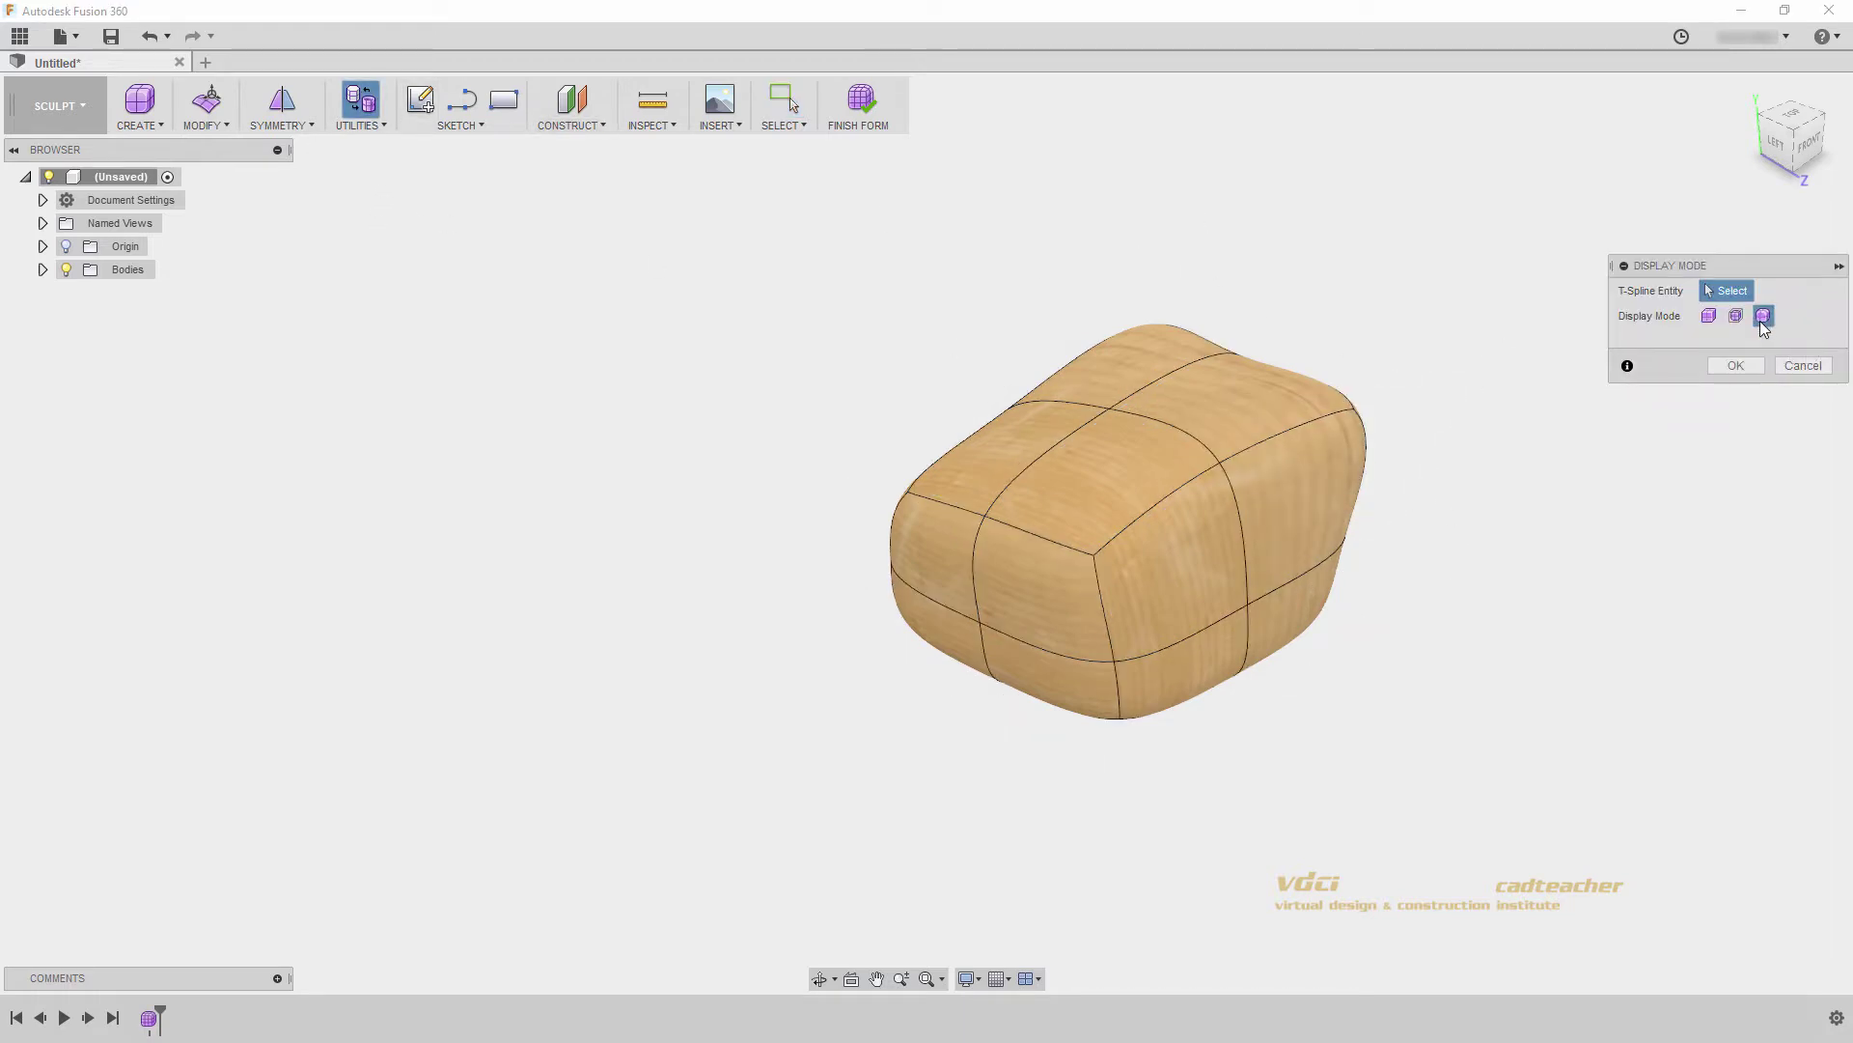
{"action": "middle_click_drag", "start_coordinate": [1467, 589], "coordinate": [1175, 596], "text": "shift"}
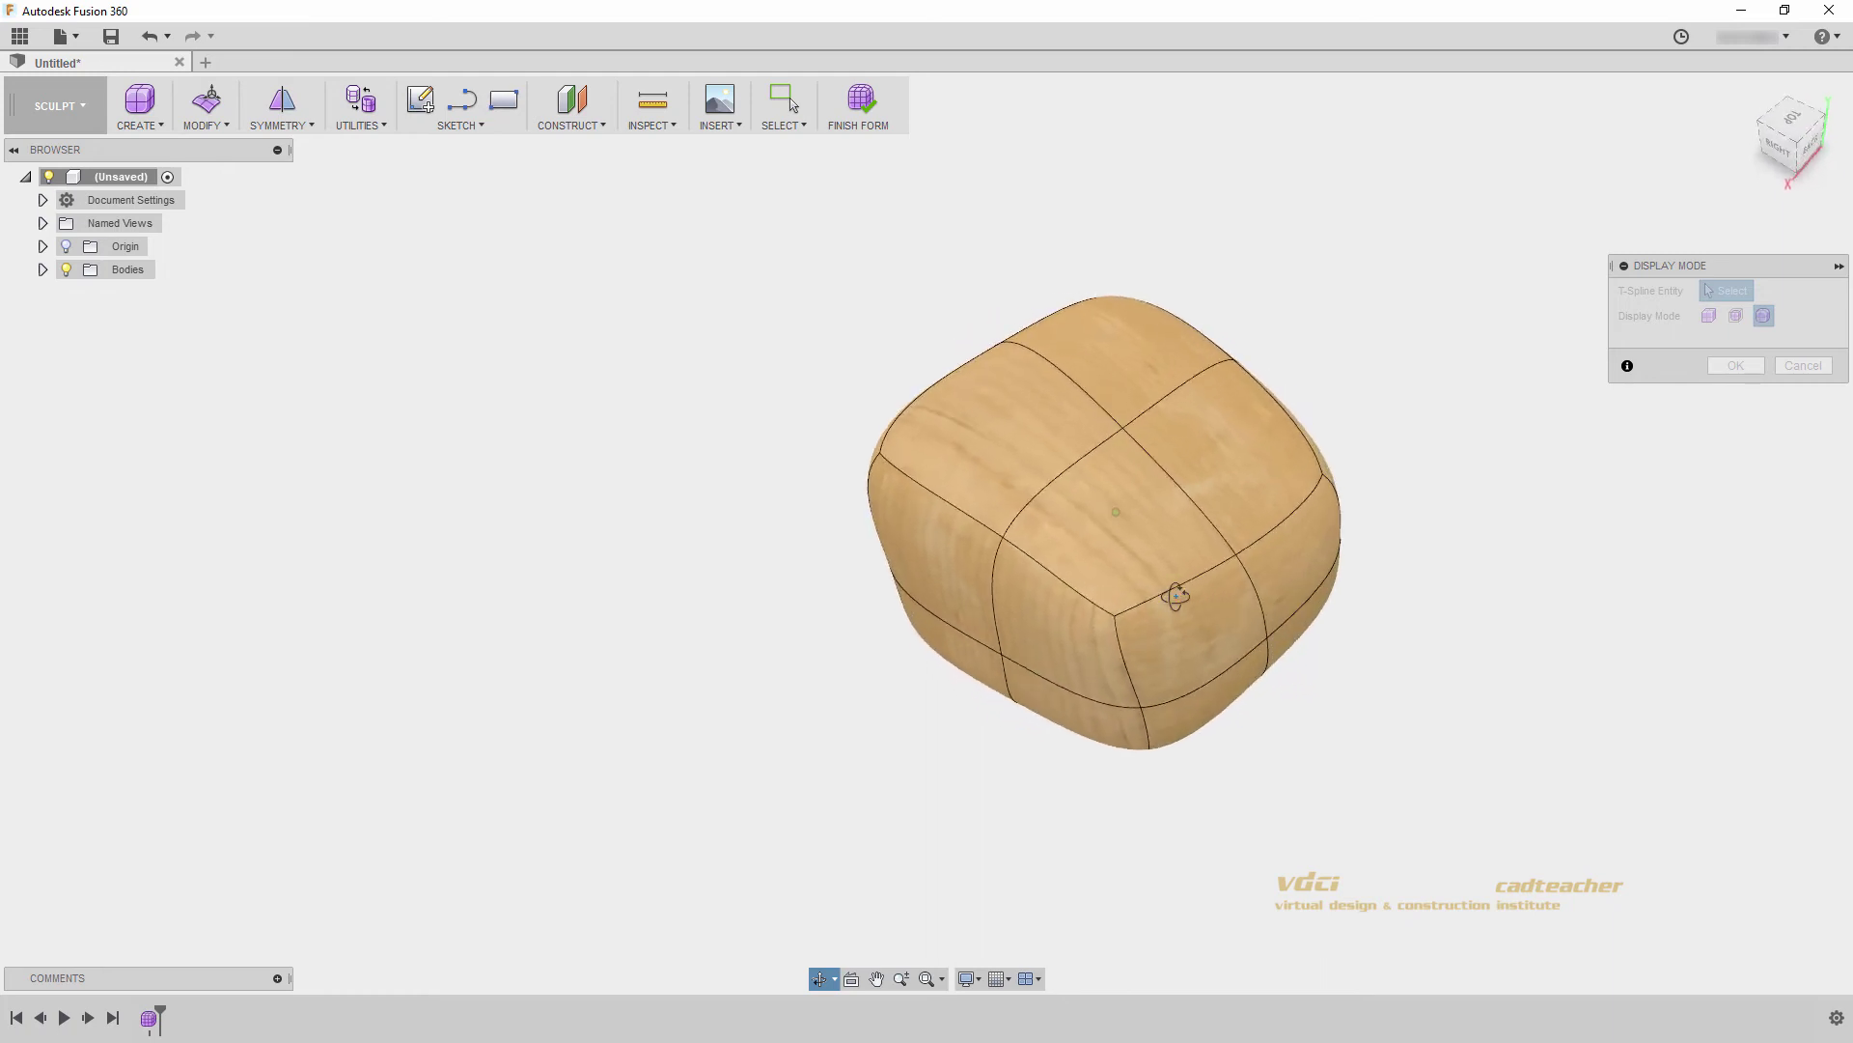
{"action": "left_click", "coordinate": [1733, 367]}
{"action": "middle_click_drag", "start_coordinate": [1508, 508], "coordinate": [1361, 506]}
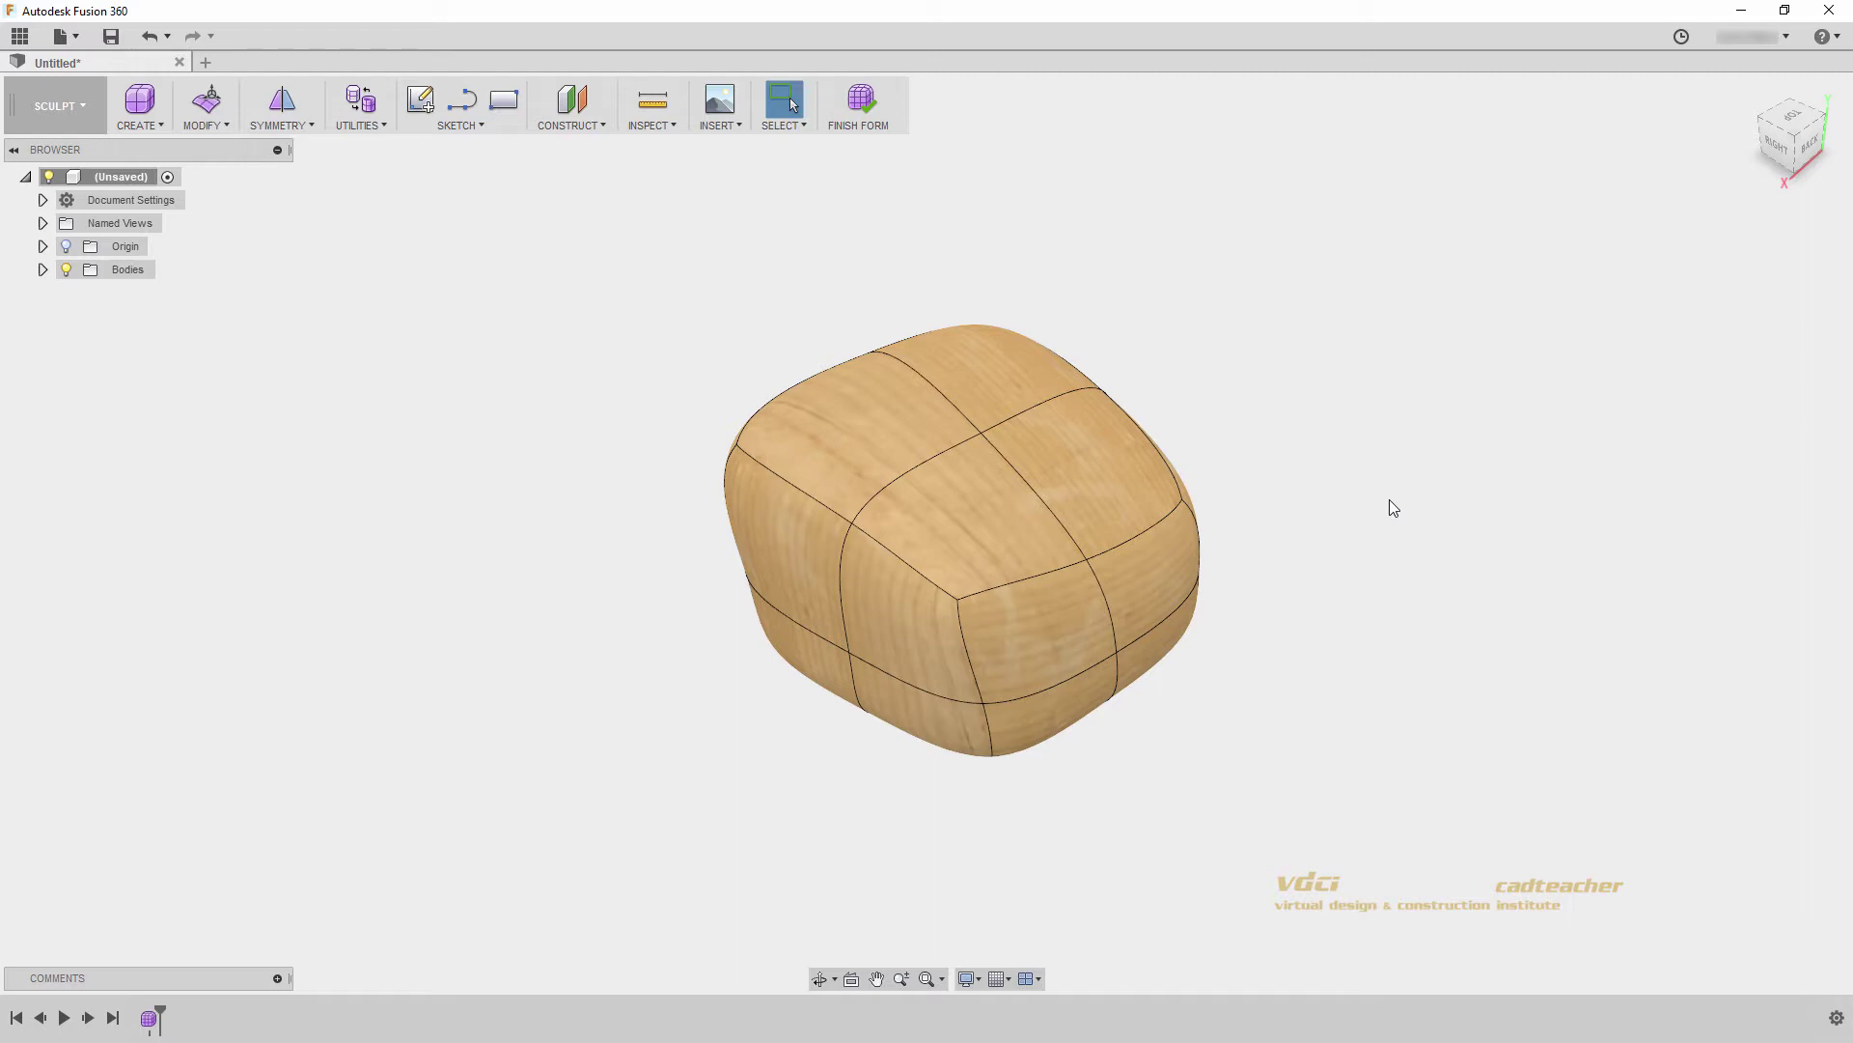
Apply internal mirror symmetry using the back-right upper face and the adjacent front-right upper face as its mirror side.
{"action": "left_click", "coordinate": [280, 124]}
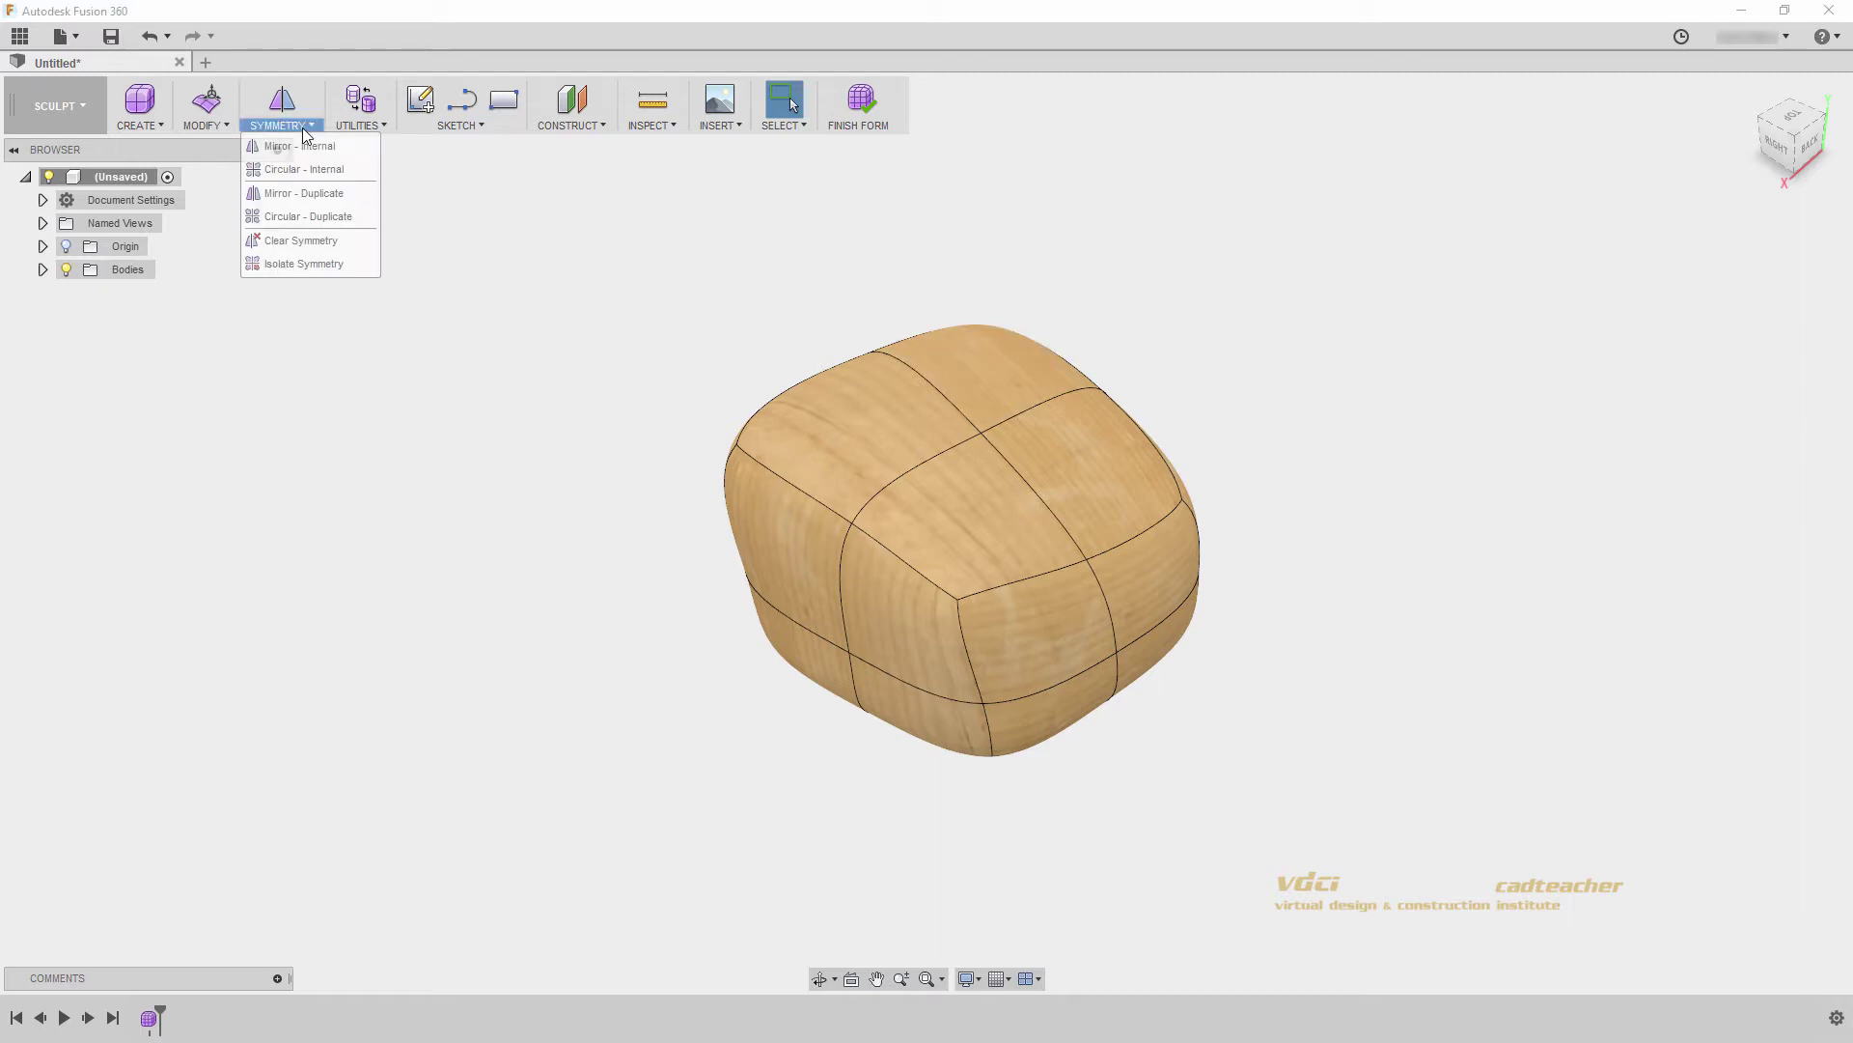
{"action": "left_click", "coordinate": [324, 148]}
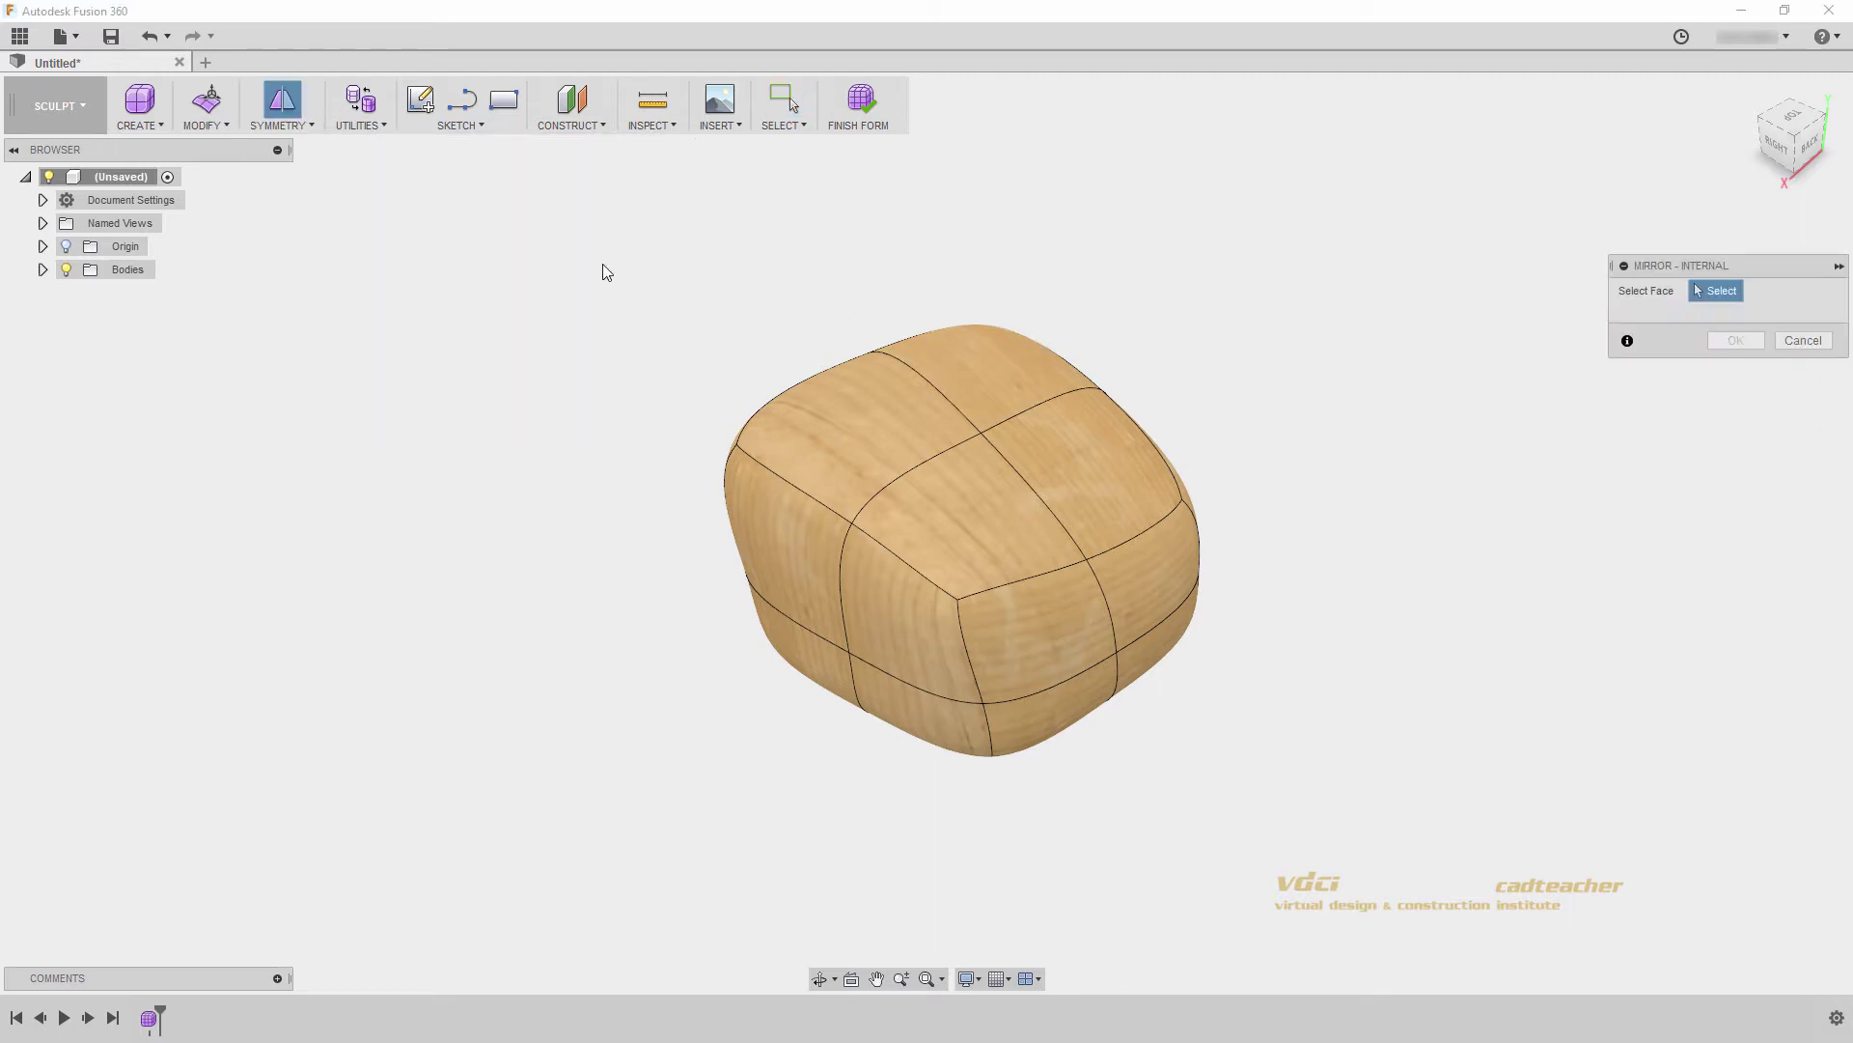
{"action": "left_click", "coordinate": [929, 465]}
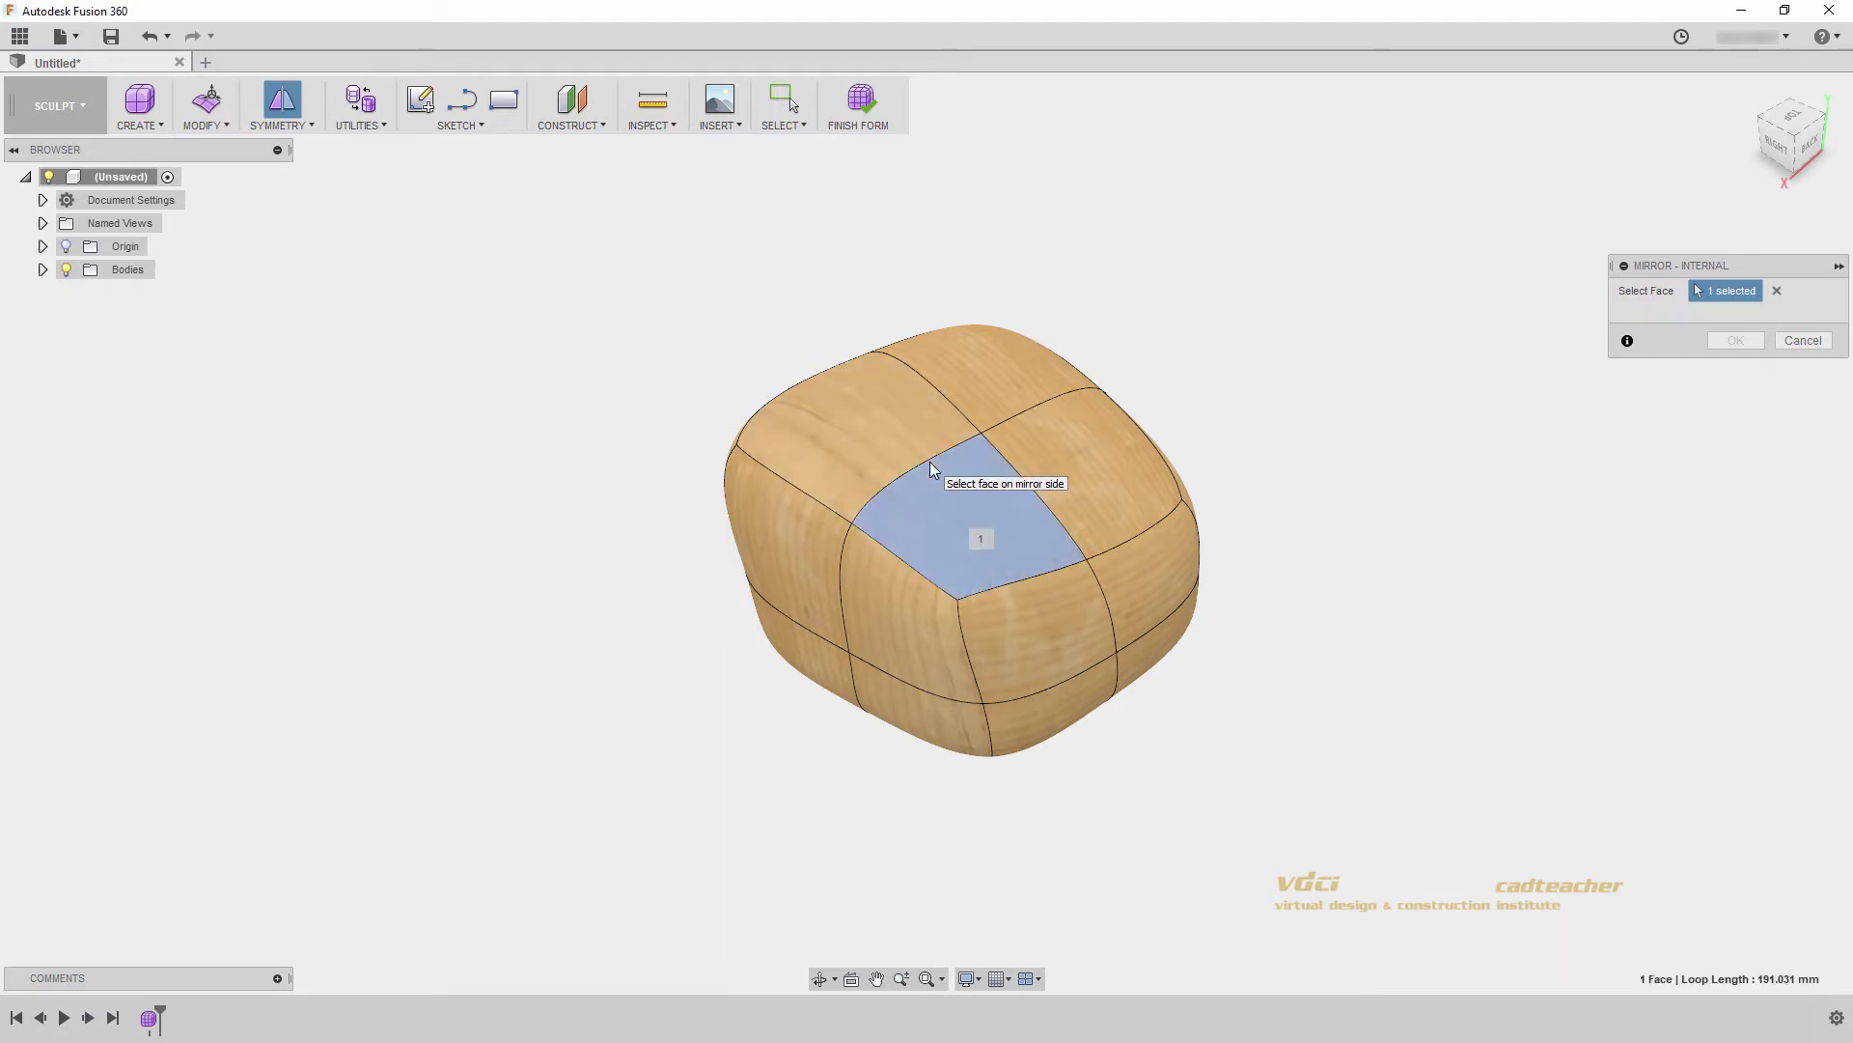
{"action": "left_click", "coordinate": [896, 449]}
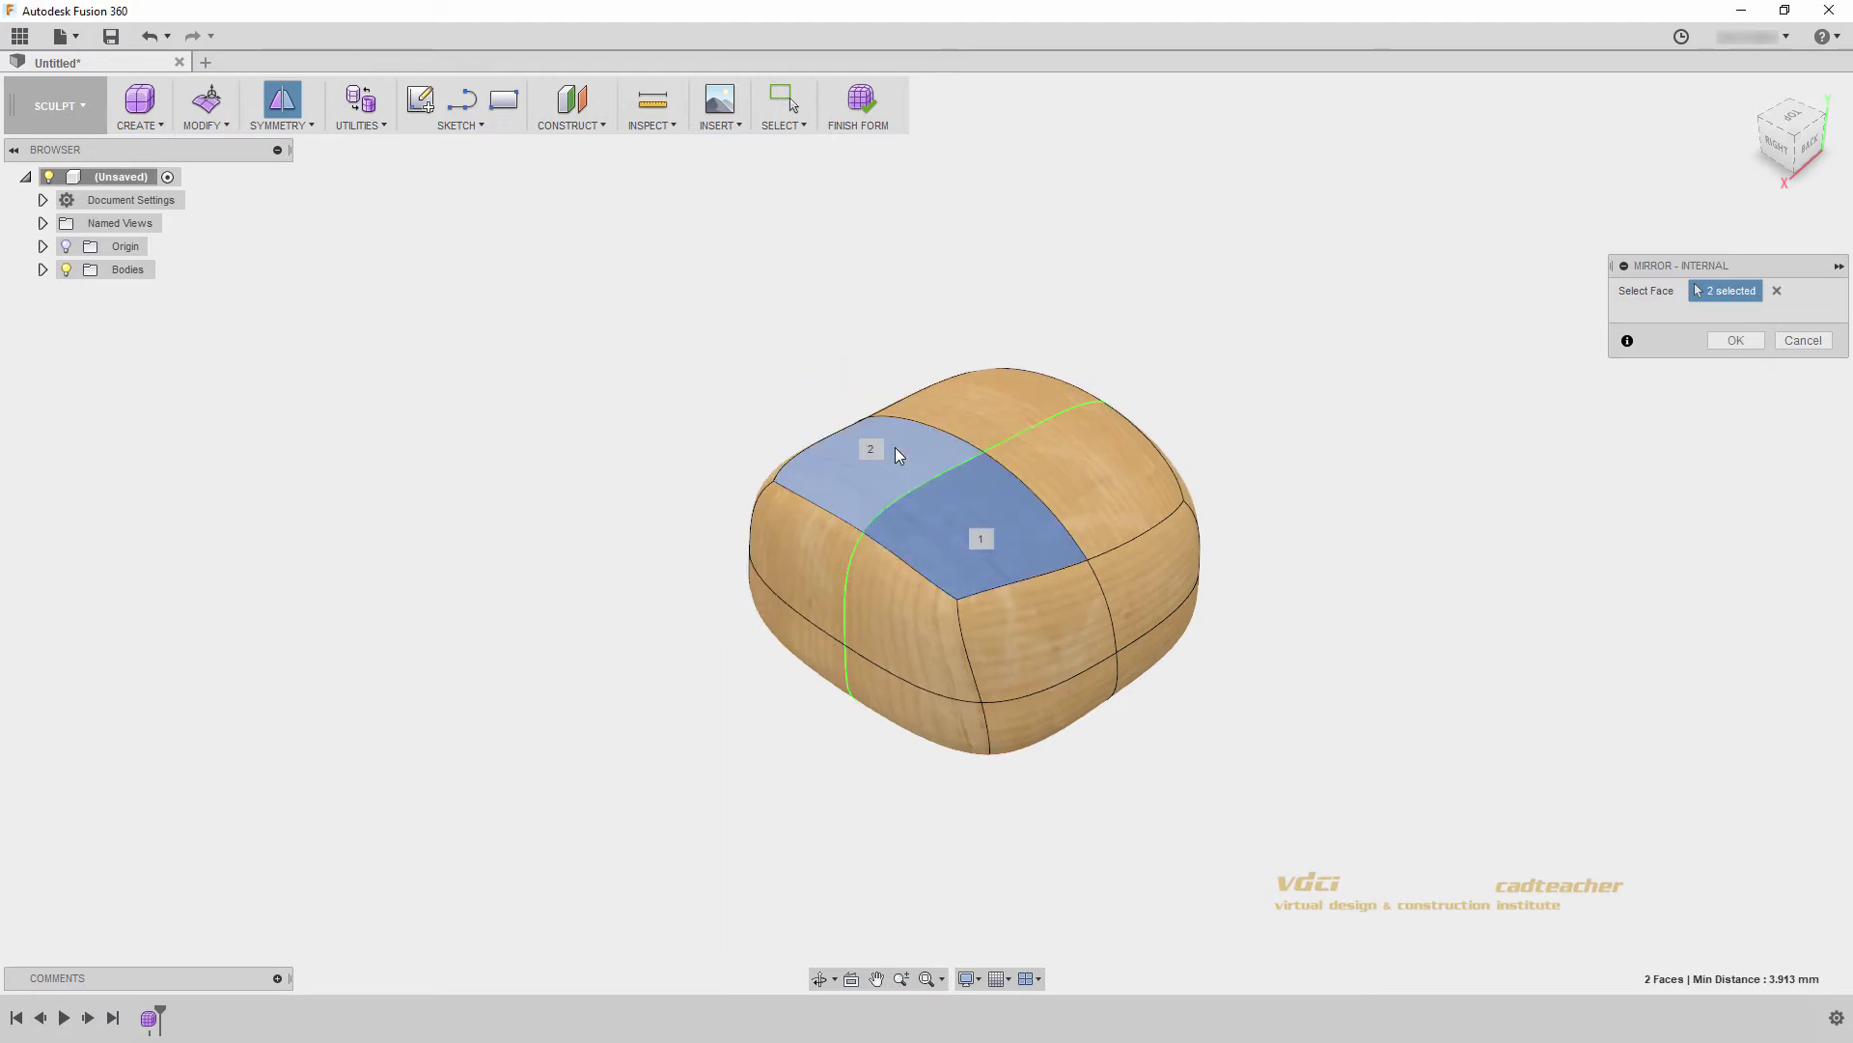
{"action": "middle_click_drag", "start_coordinate": [884, 465], "coordinate": [943, 563], "text": "shift"}
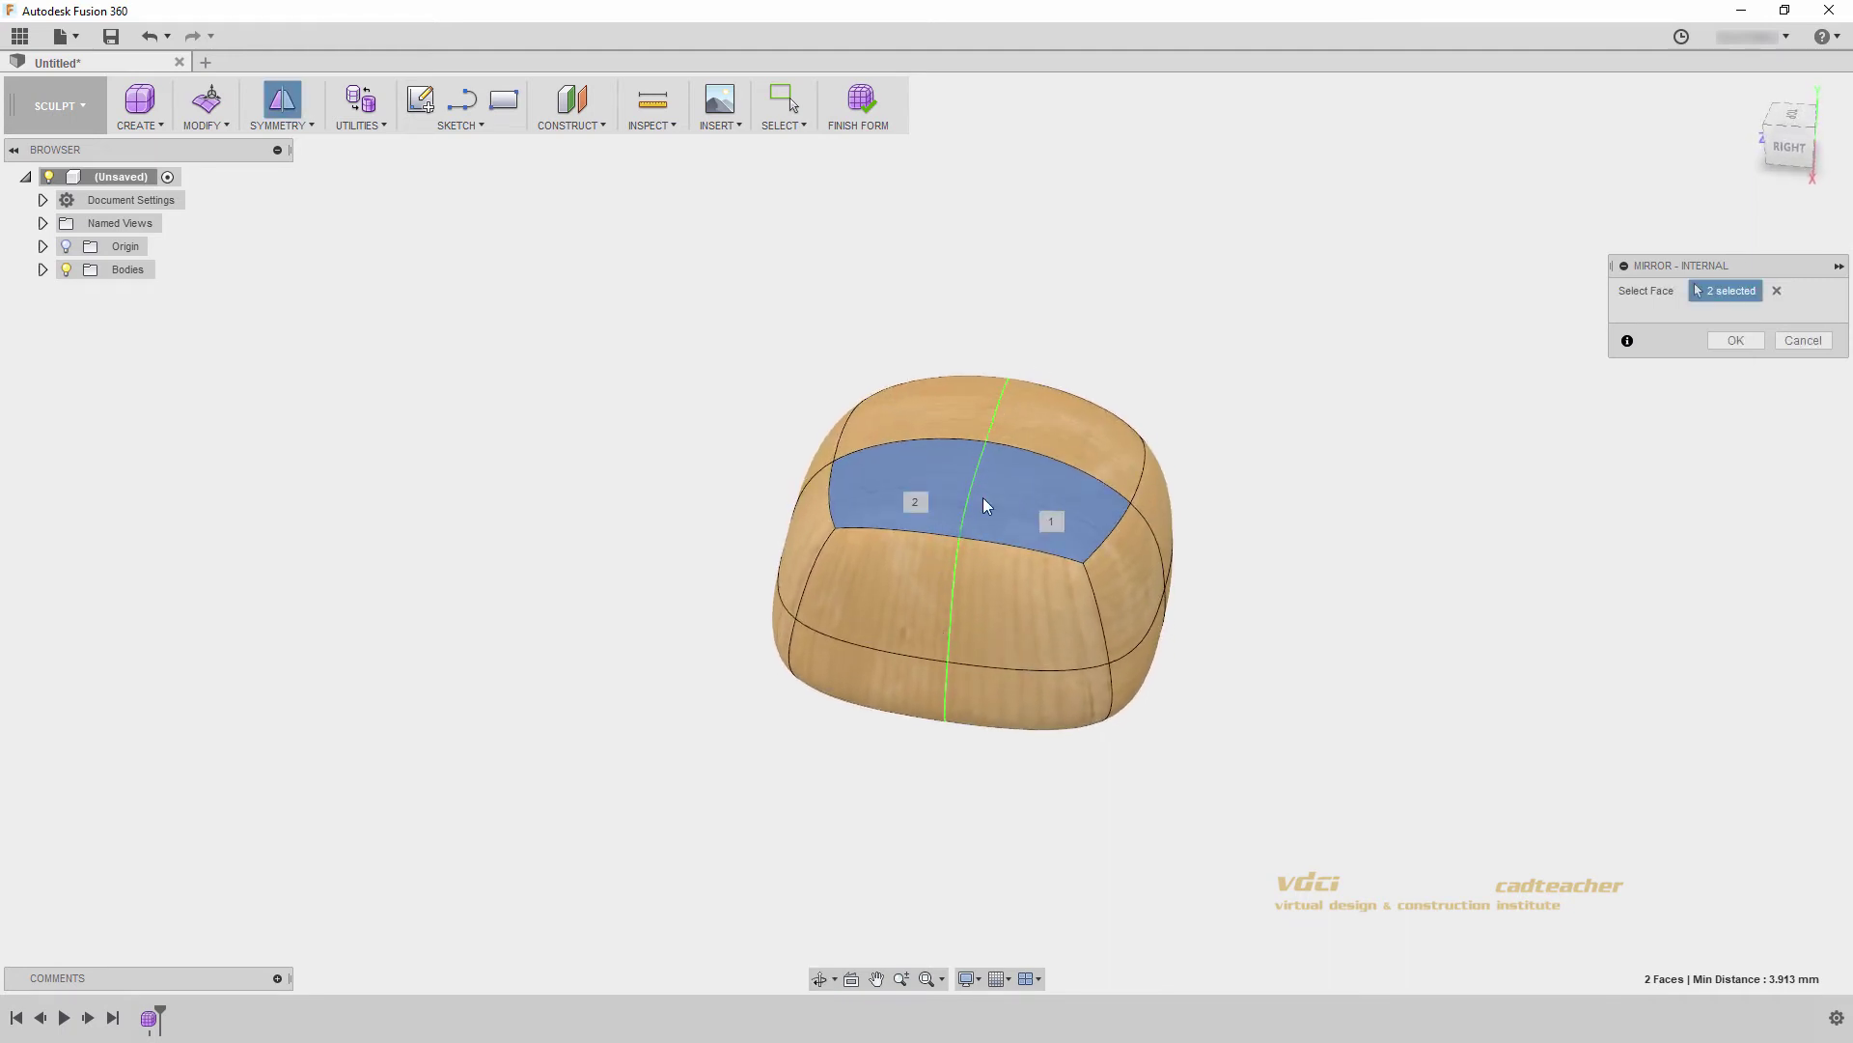
{"action": "middle_click_drag", "start_coordinate": [985, 503], "coordinate": [1055, 434], "text": "shift"}
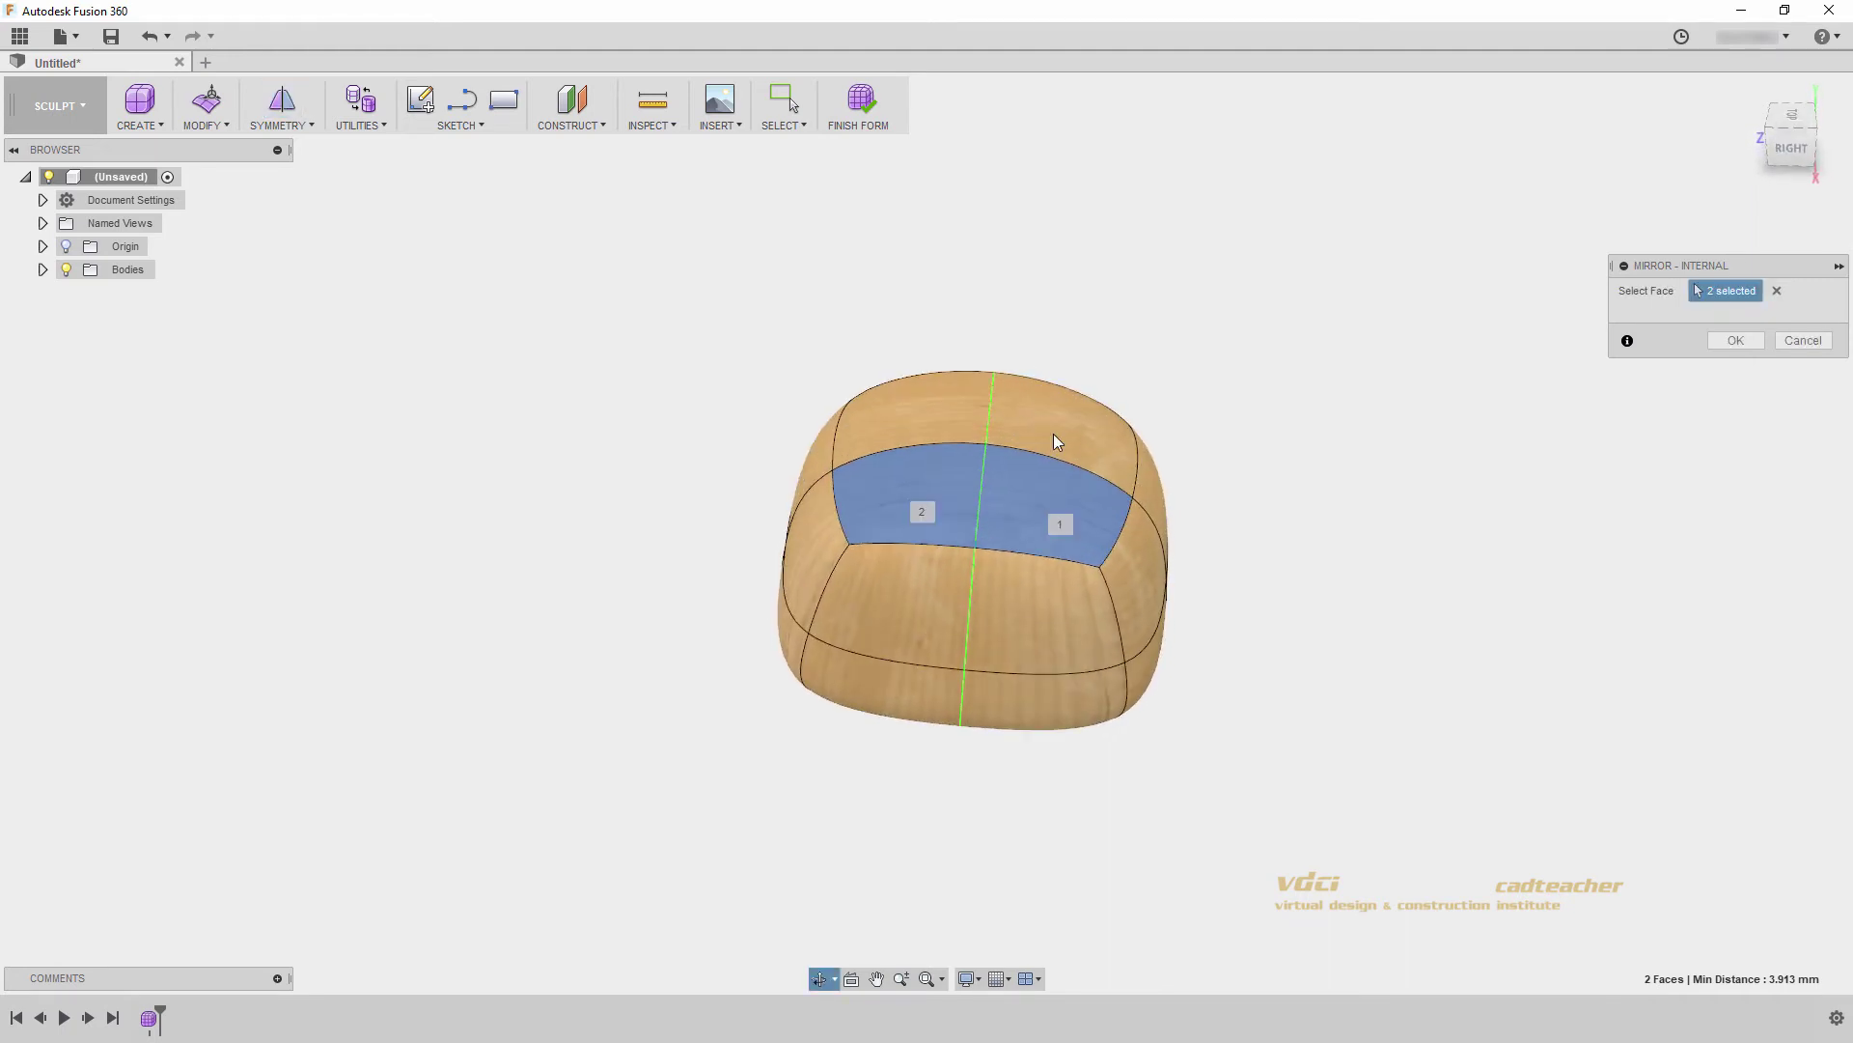
{"action": "left_click", "coordinate": [1737, 340]}
Move the back-left upper face about 13.3 mm away from the symmetry line with Edit Form.
{"action": "middle_click_drag", "start_coordinate": [1359, 466], "coordinate": [1119, 533], "text": "shift"}
{"action": "left_click", "coordinate": [1115, 539]}
{"action": "right_click", "coordinate": [1116, 538]}
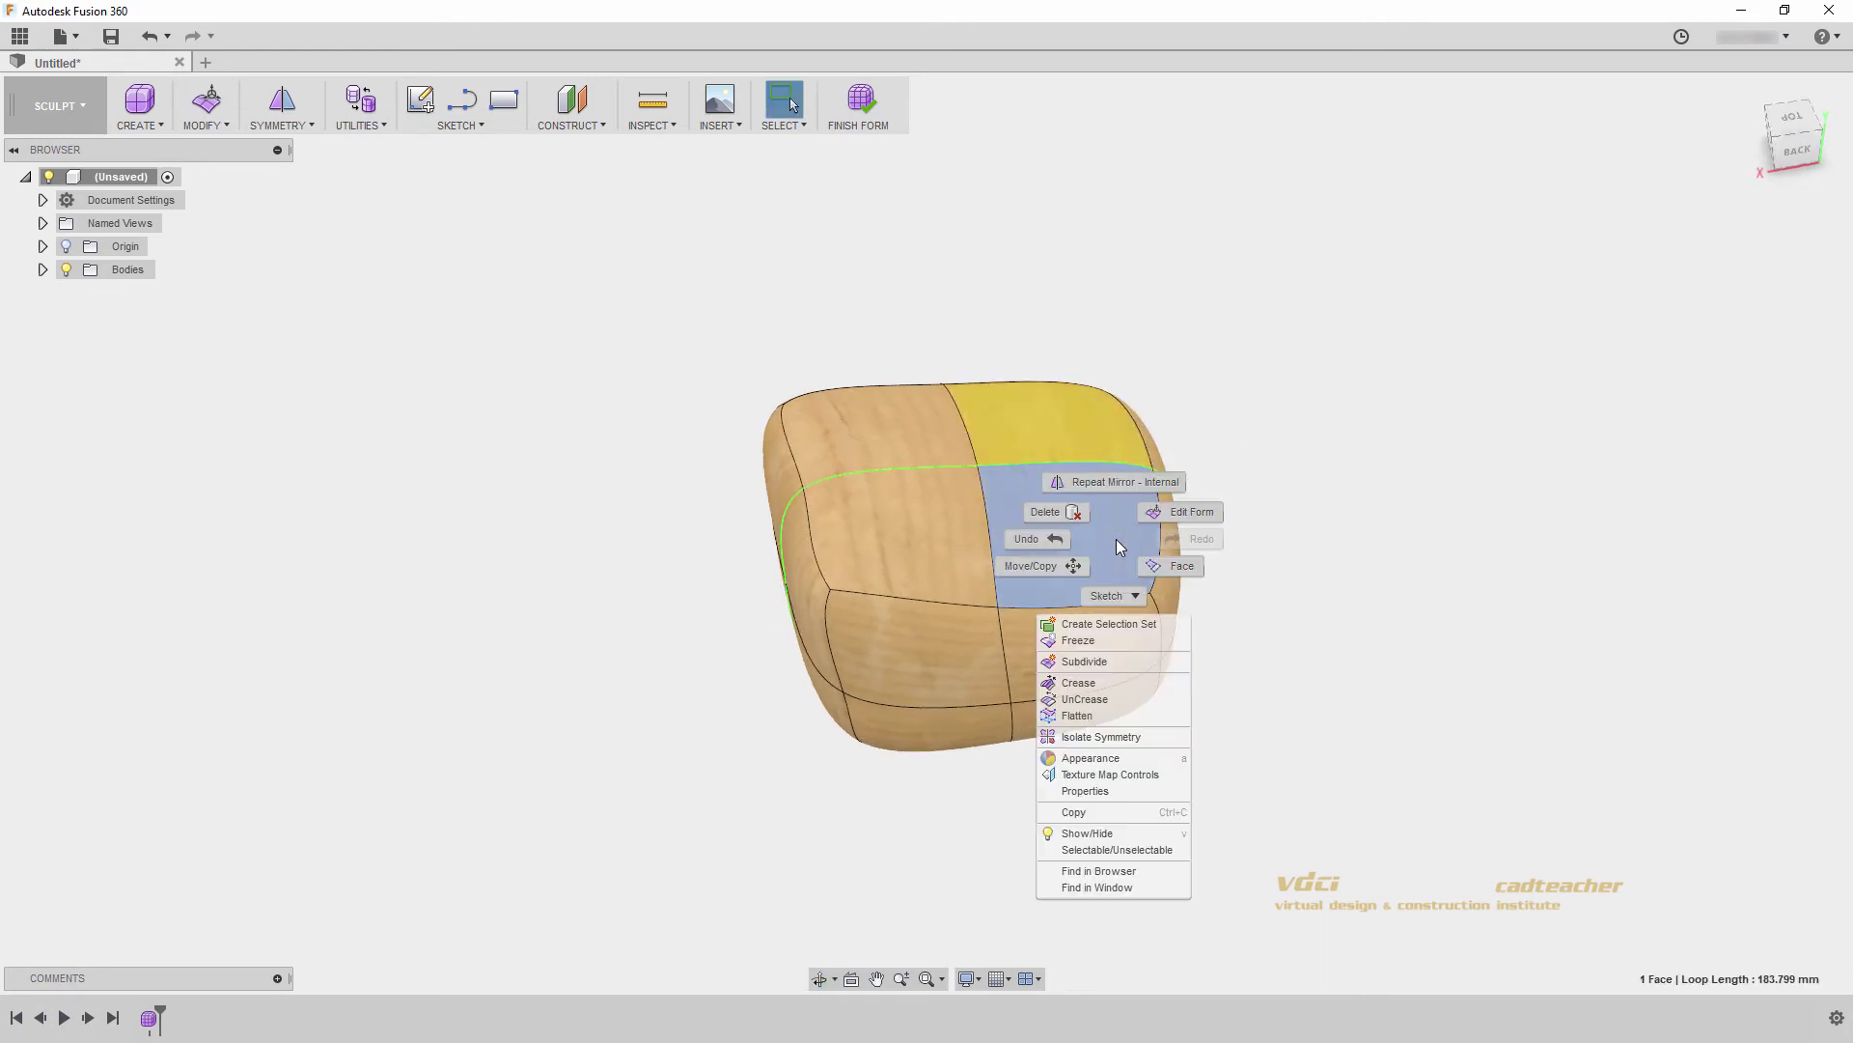
{"action": "left_click", "coordinate": [1176, 511]}
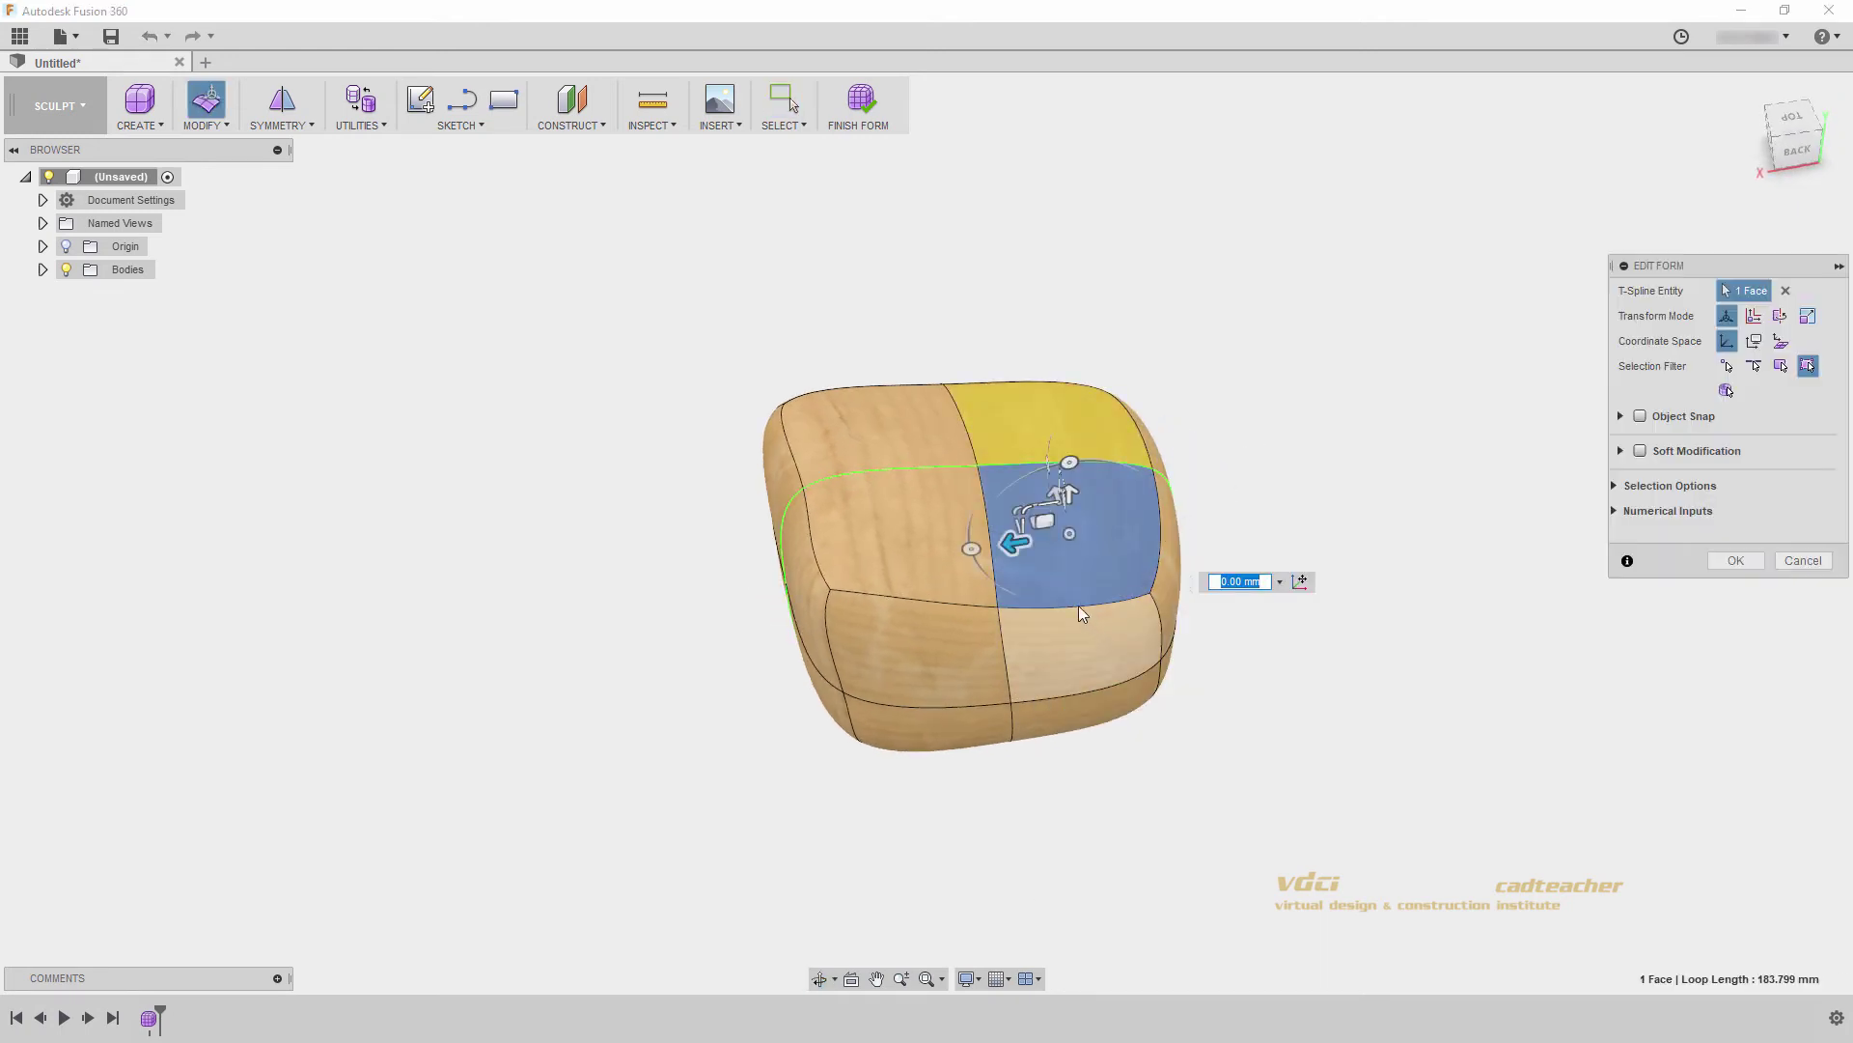
{"action": "middle_click_drag", "start_coordinate": [1080, 605], "coordinate": [1110, 541], "text": "shift"}
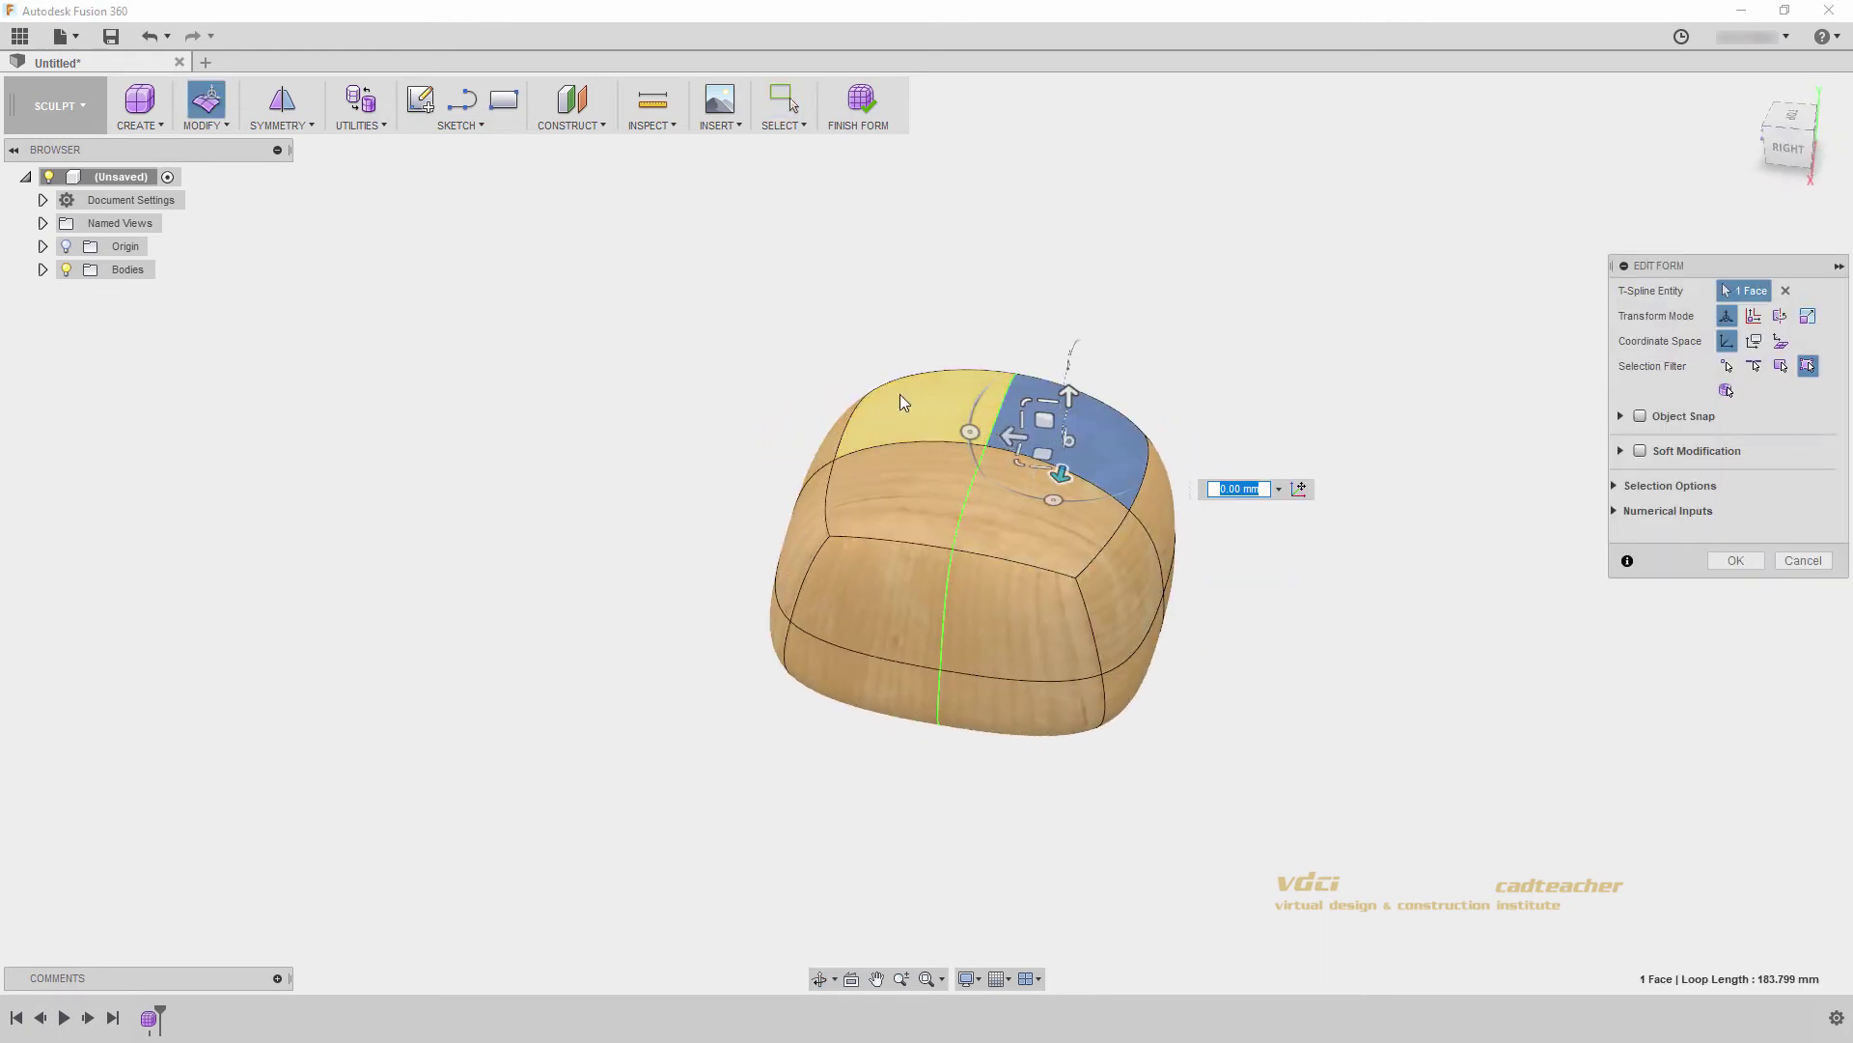
{"action": "left_click_drag", "start_coordinate": [1011, 435], "coordinate": [1060, 442]}
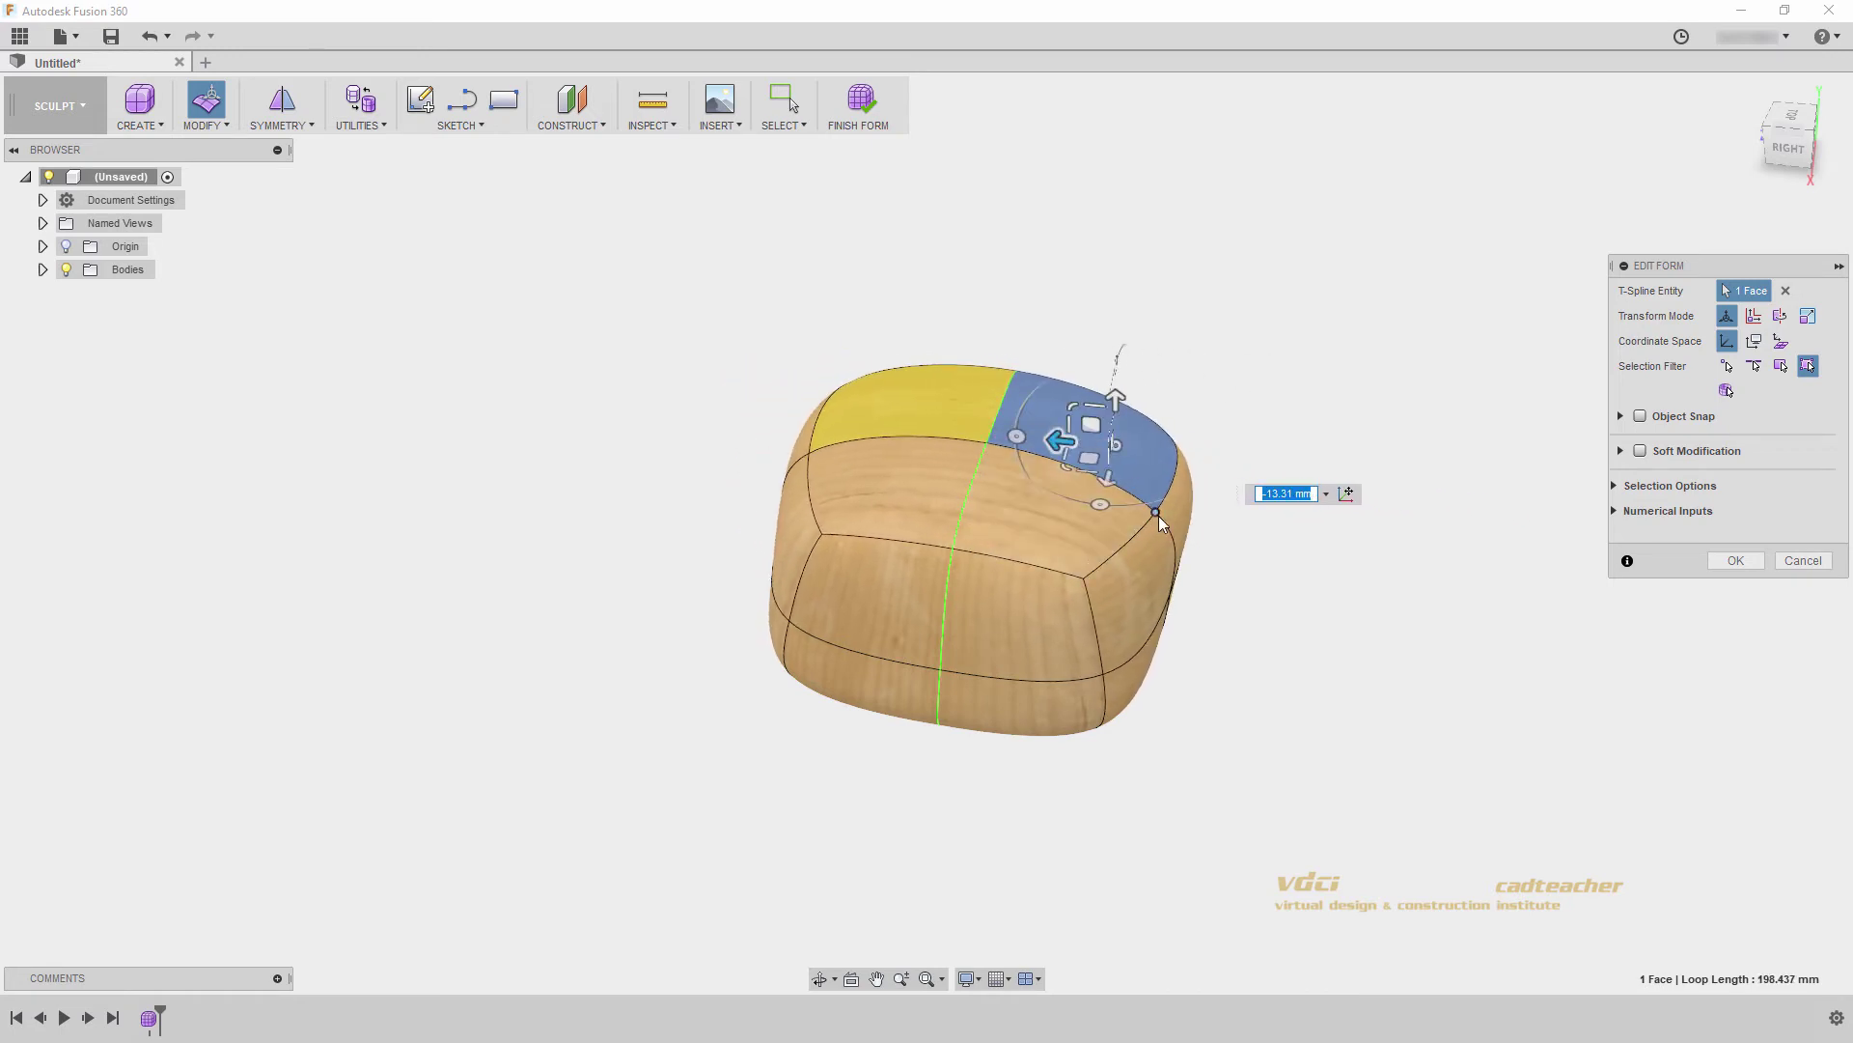
Pull the middle vertex on the upper side's back border upward and away from the symmetry line.
{"action": "left_click", "coordinate": [1152, 515]}
{"action": "left_click_drag", "start_coordinate": [1153, 514], "coordinate": [1245, 367]}
{"action": "key", "text": "ctrl+z"}
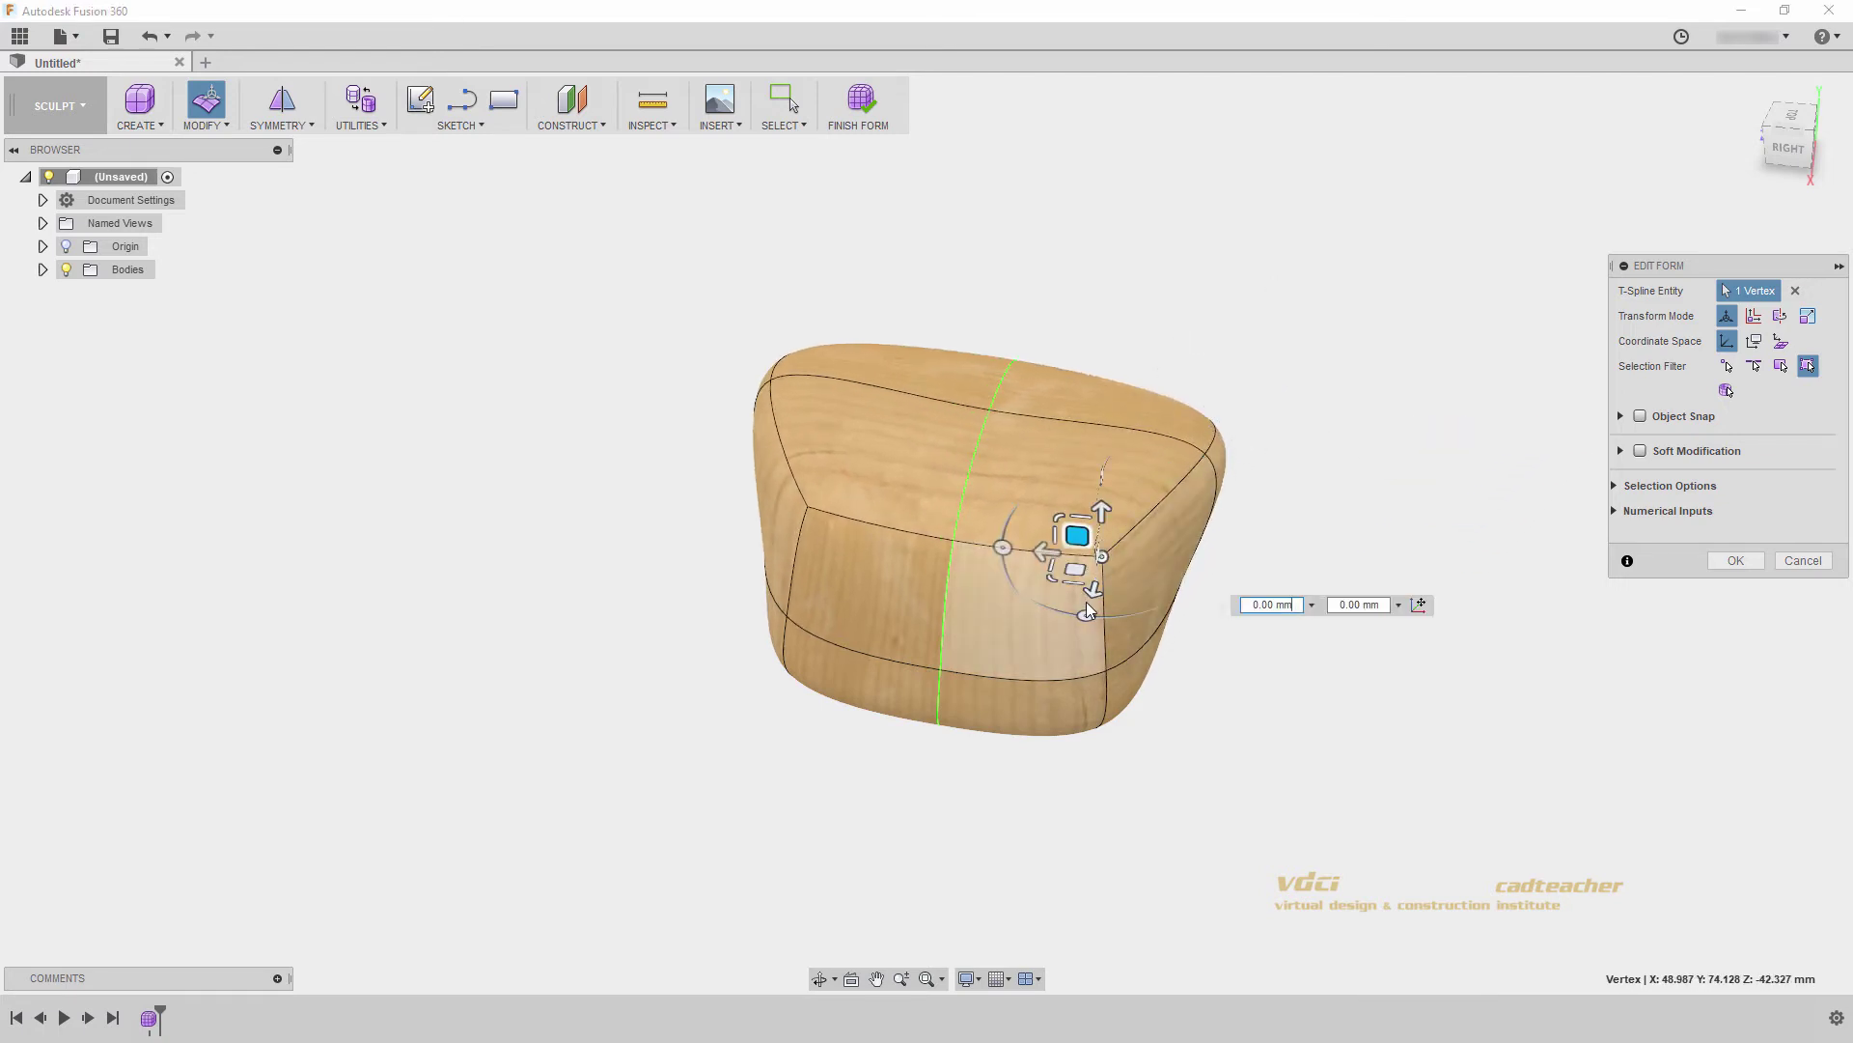
Pull the back-right upper corner vertex outward from the body's right side and accept the Edit Form changes.
{"action": "left_click_drag", "start_coordinate": [1092, 593], "coordinate": [1063, 711]}
{"action": "middle_click_drag", "start_coordinate": [1089, 622], "coordinate": [875, 644], "text": "shift"}
{"action": "left_click", "coordinate": [1308, 452]}
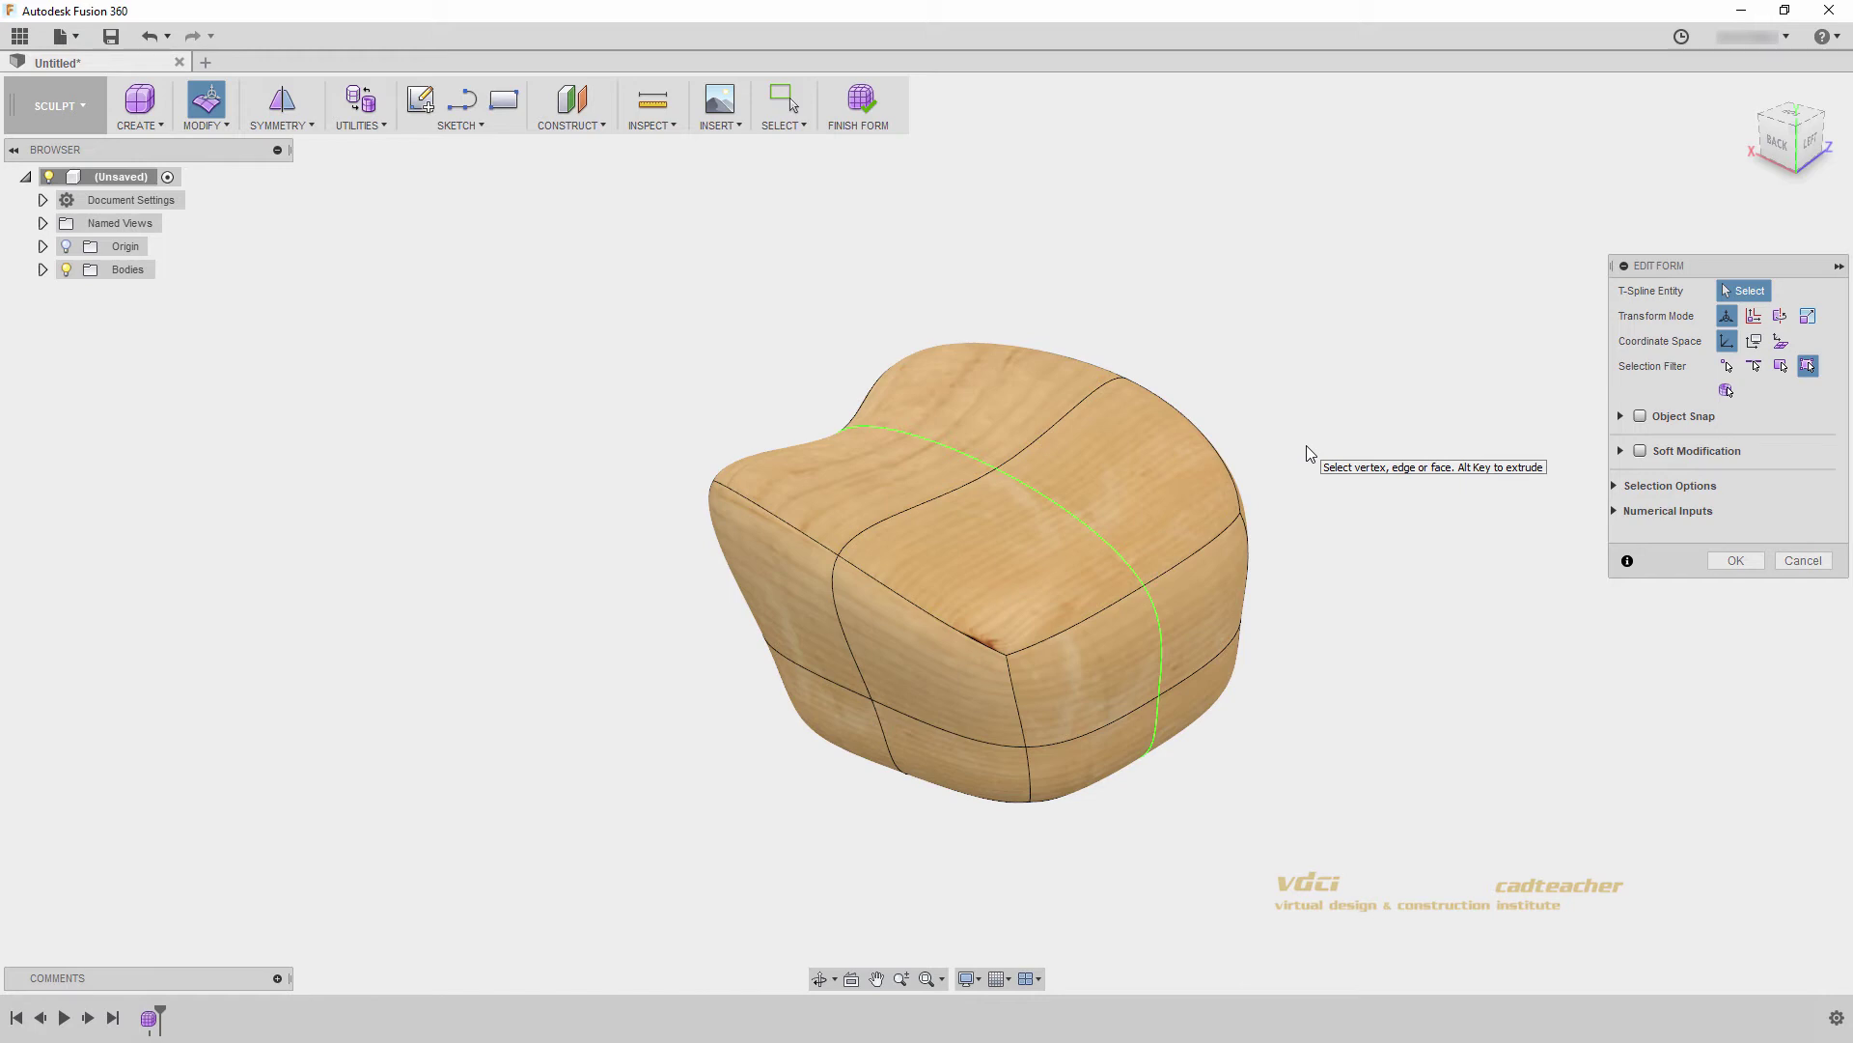
{"action": "left_click", "coordinate": [1720, 565]}
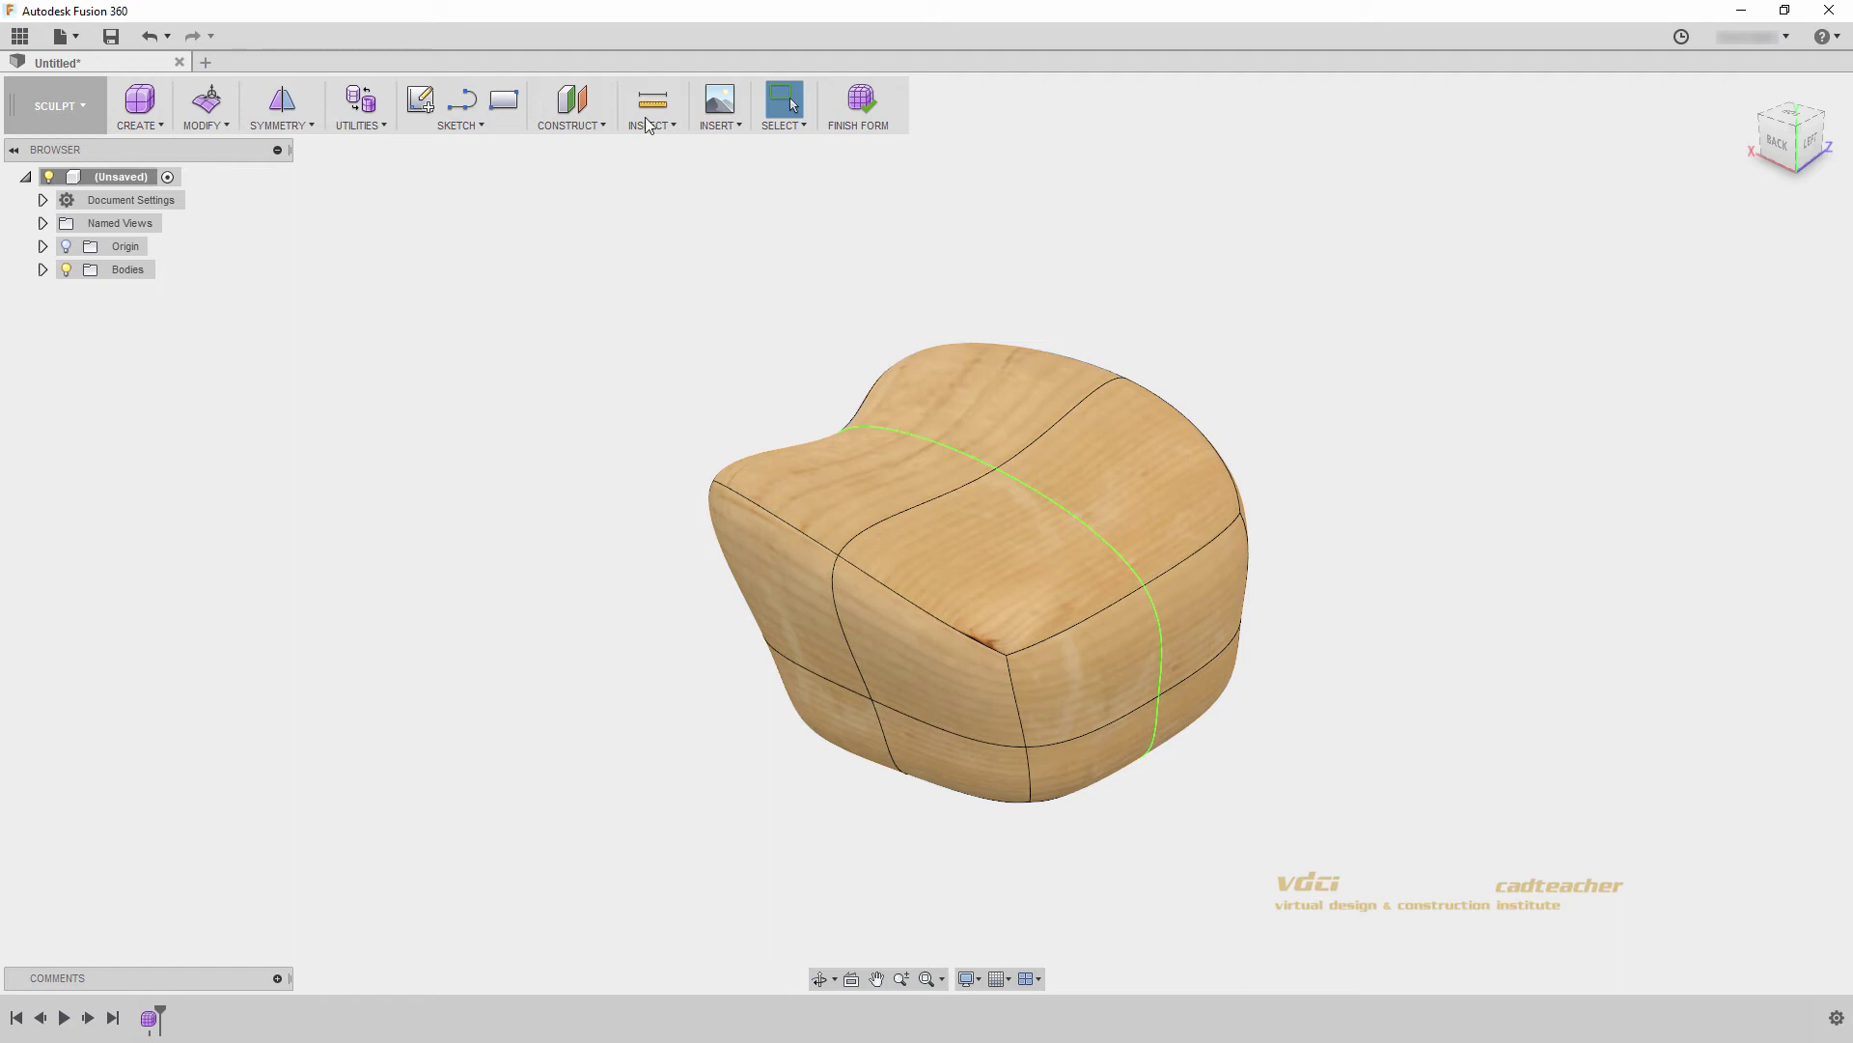
{"action": "left_click", "coordinate": [140, 124]}
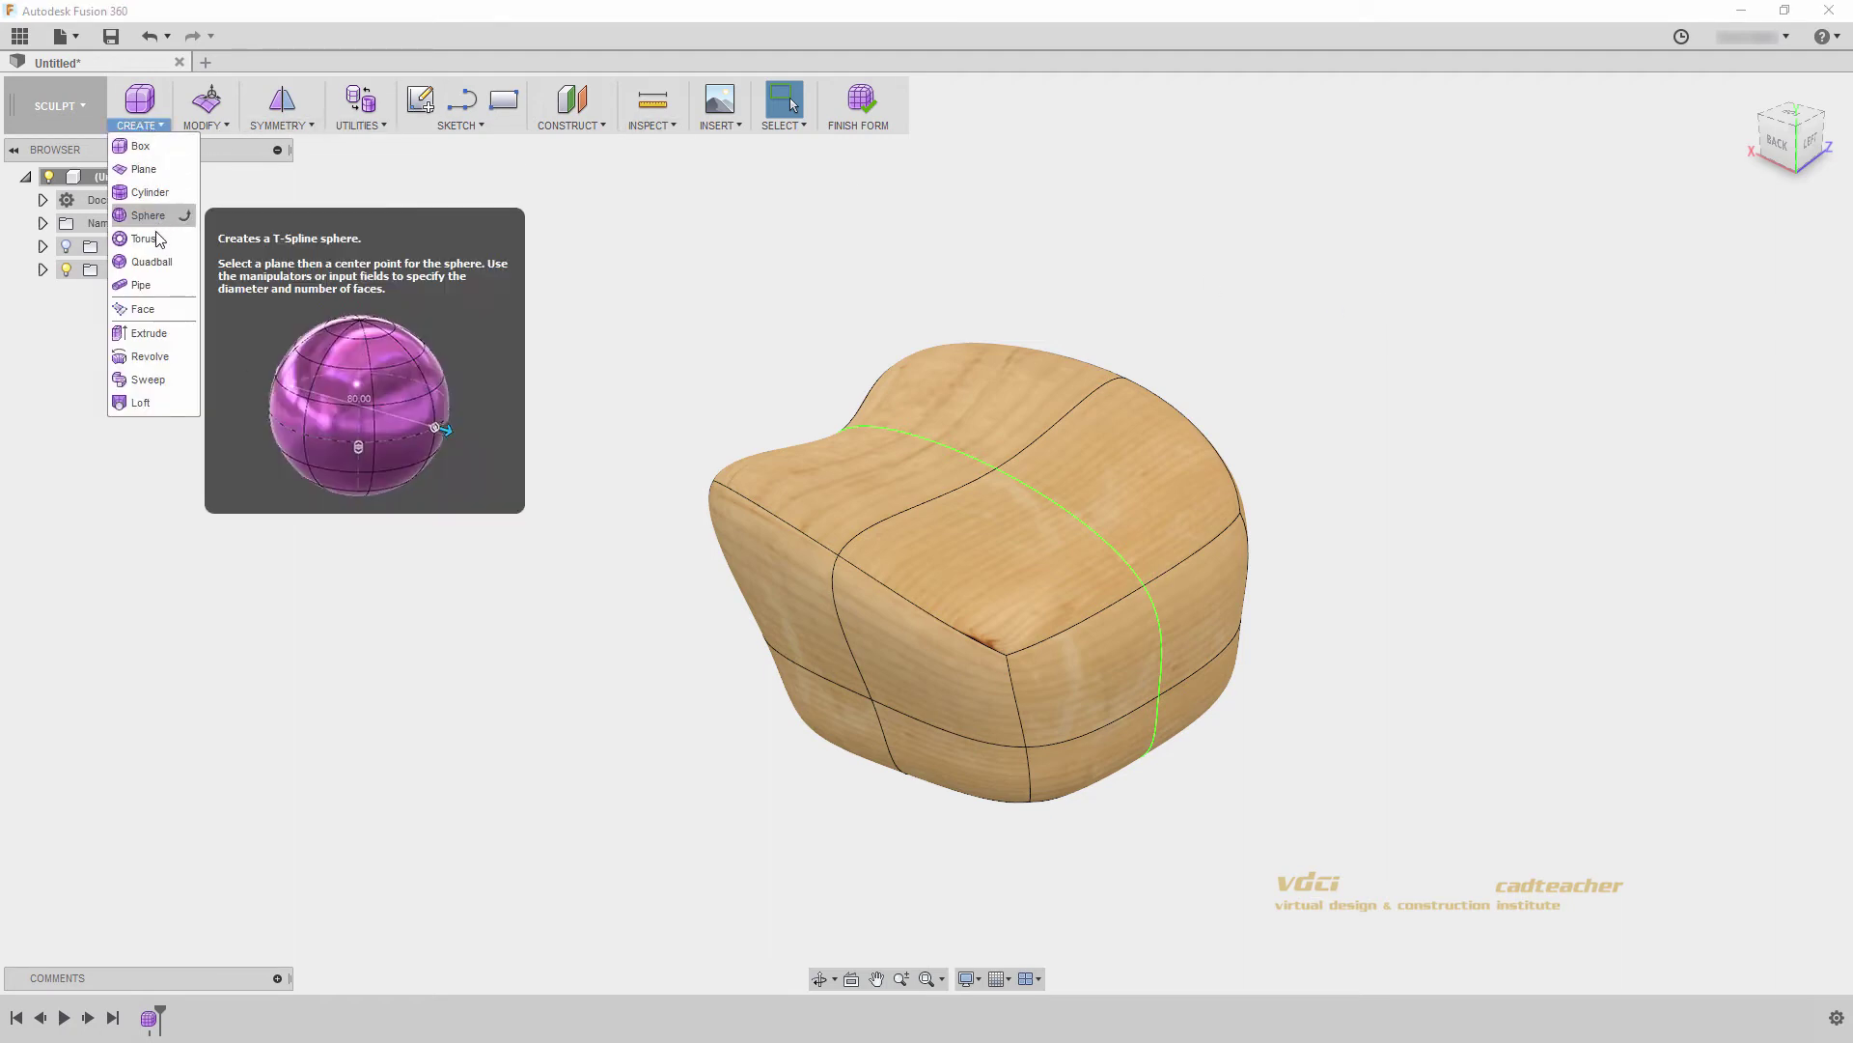
{"action": "left_click", "coordinate": [222, 125]}
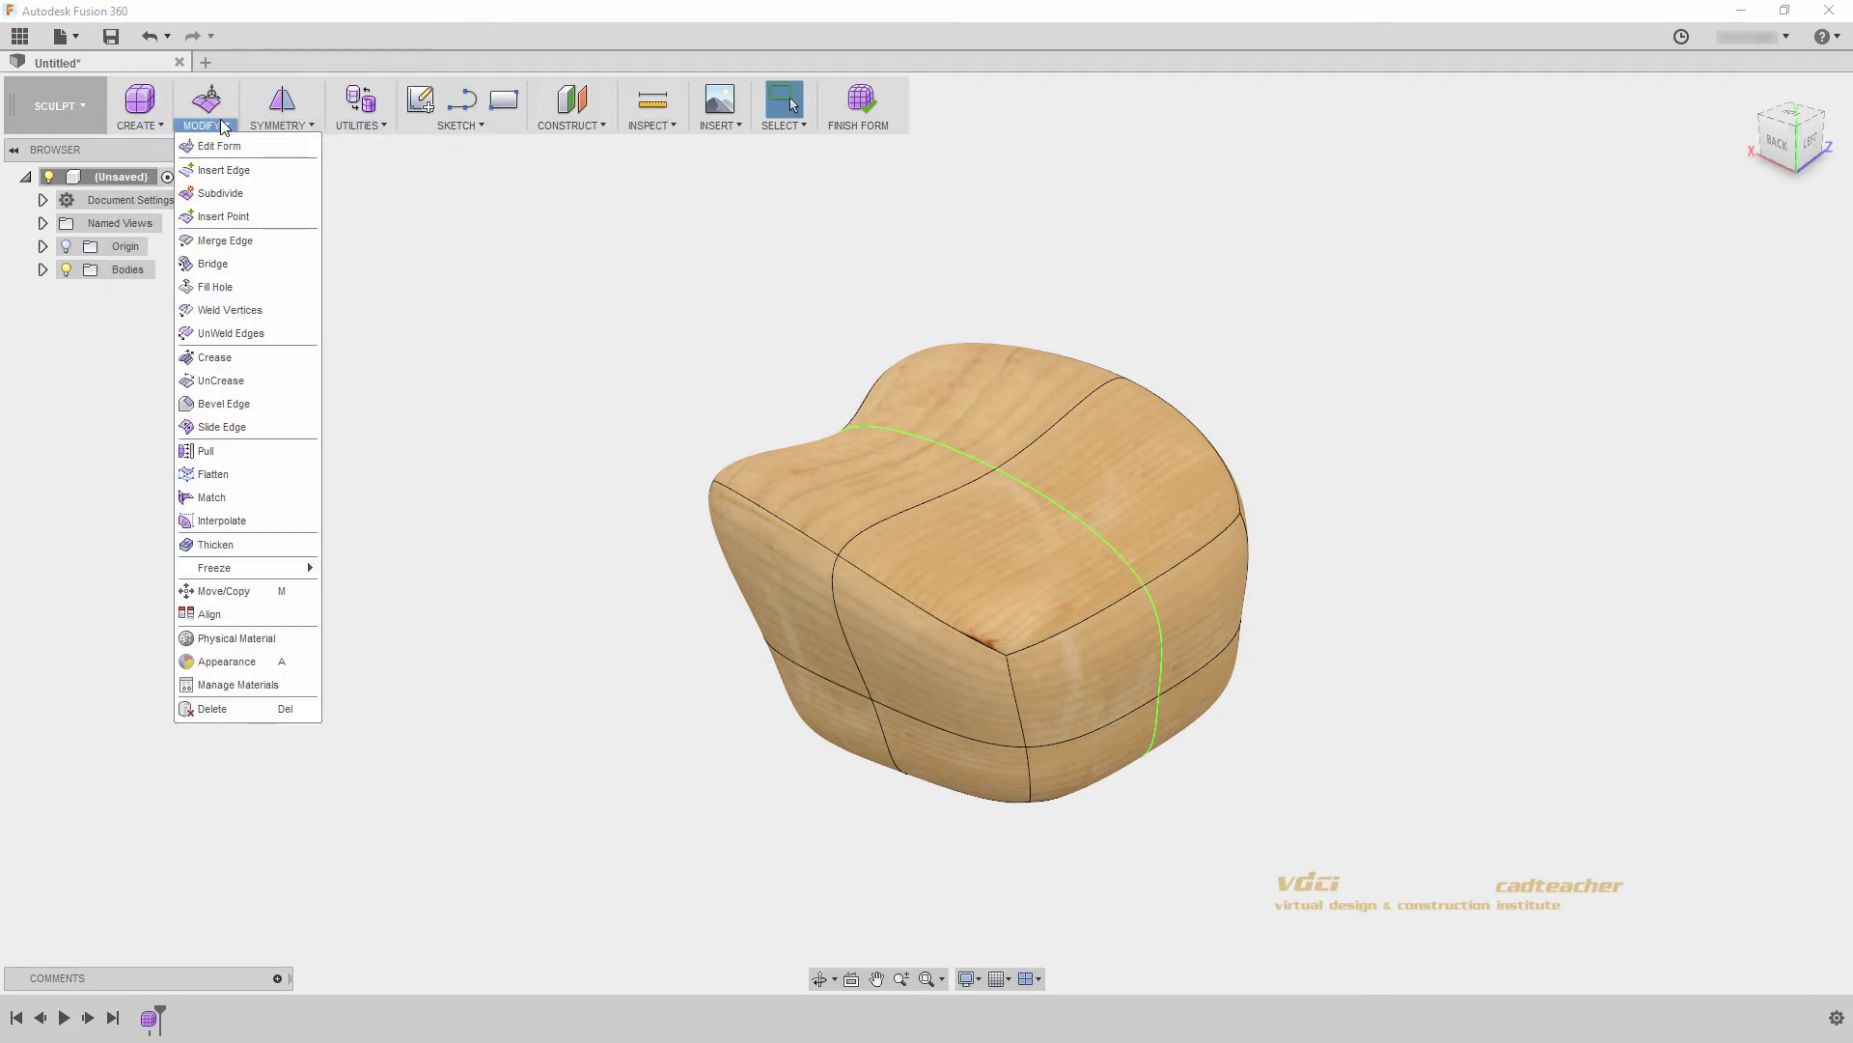
{"action": "left_click", "coordinate": [287, 125]}
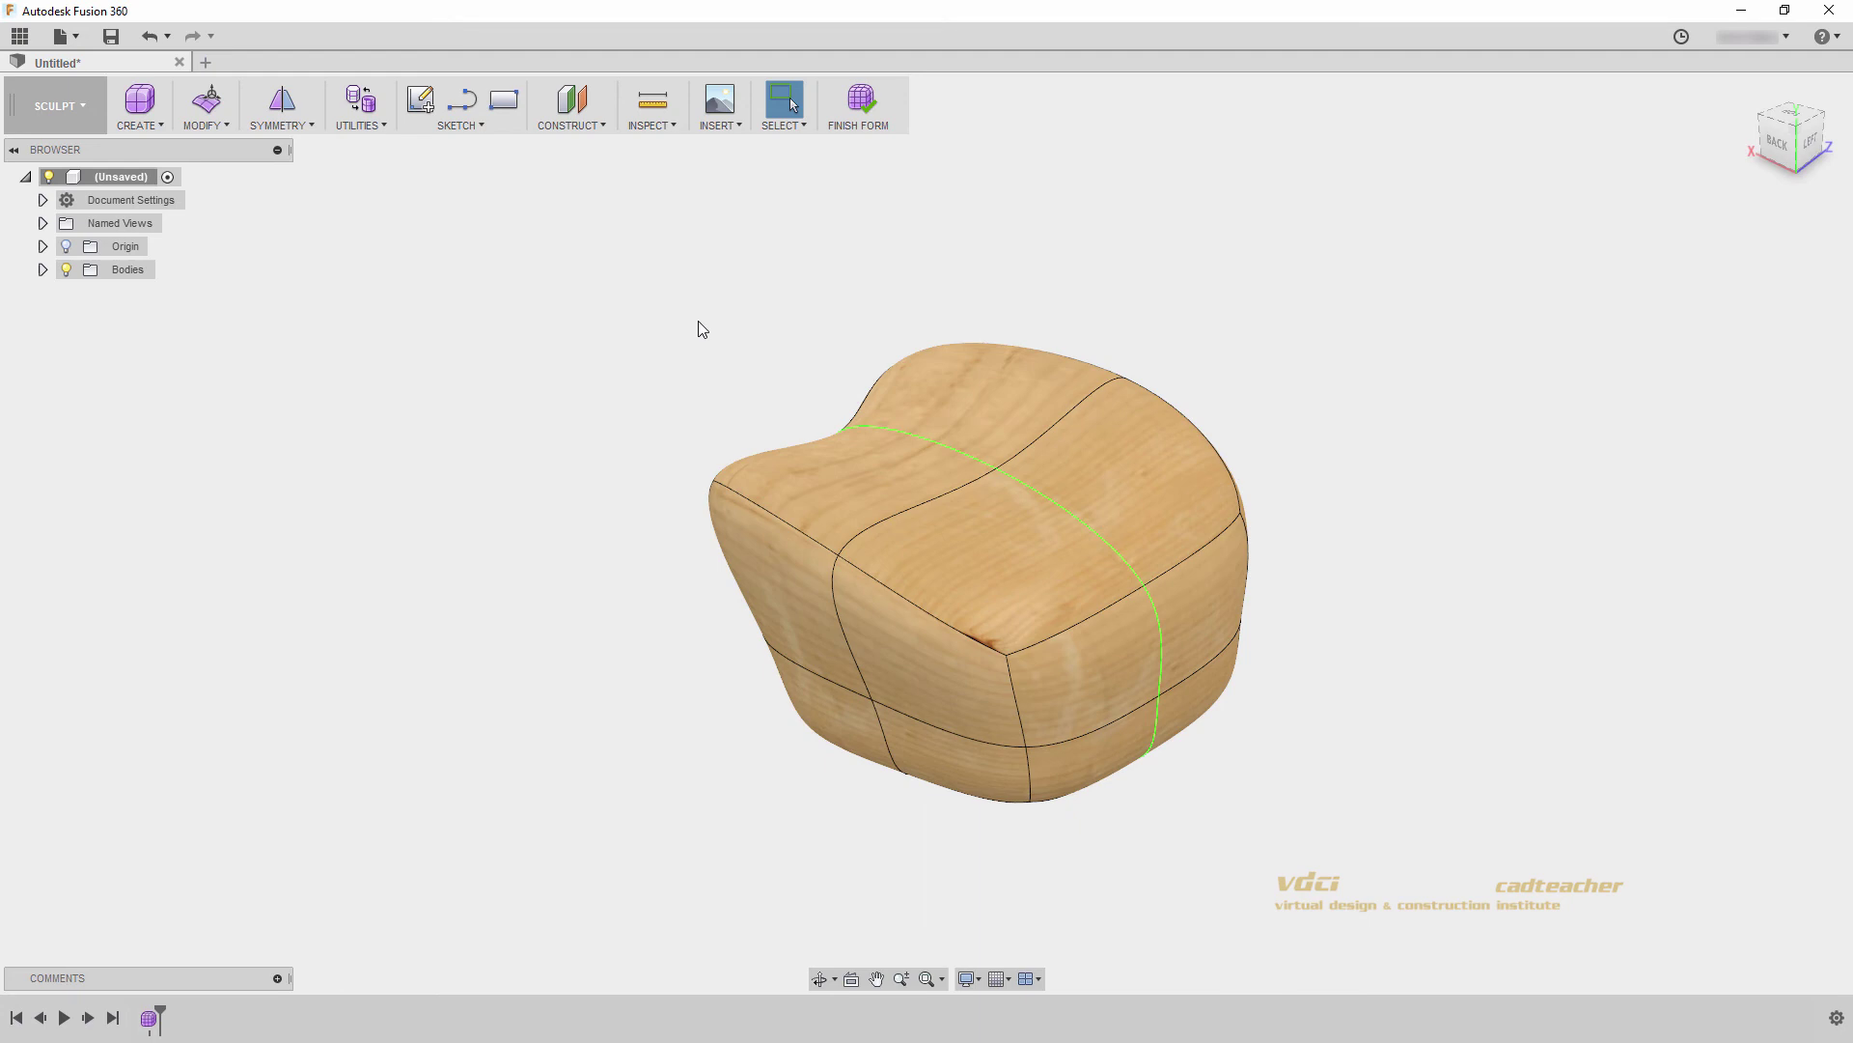
Finish the form to convert it into a solid body and list the design's bodies in the browser.
{"action": "left_click", "coordinate": [859, 107]}
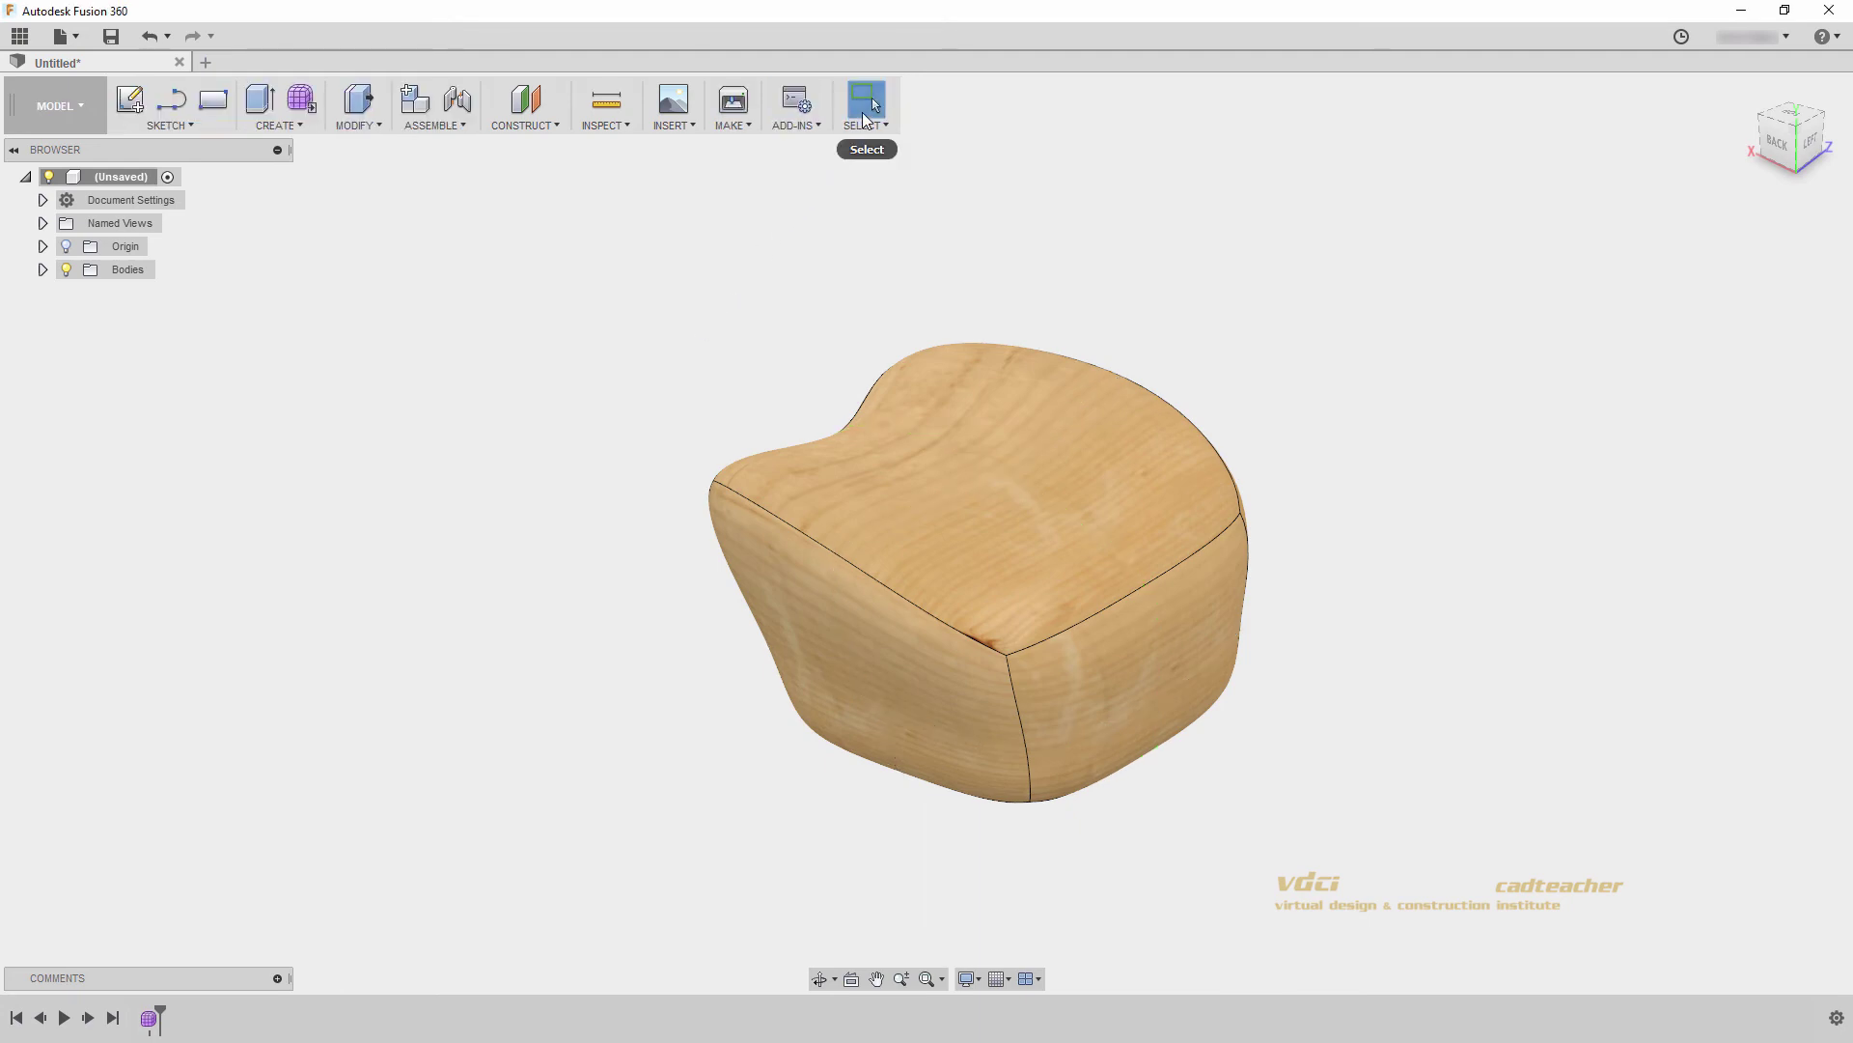
{"action": "left_click", "coordinate": [43, 270]}
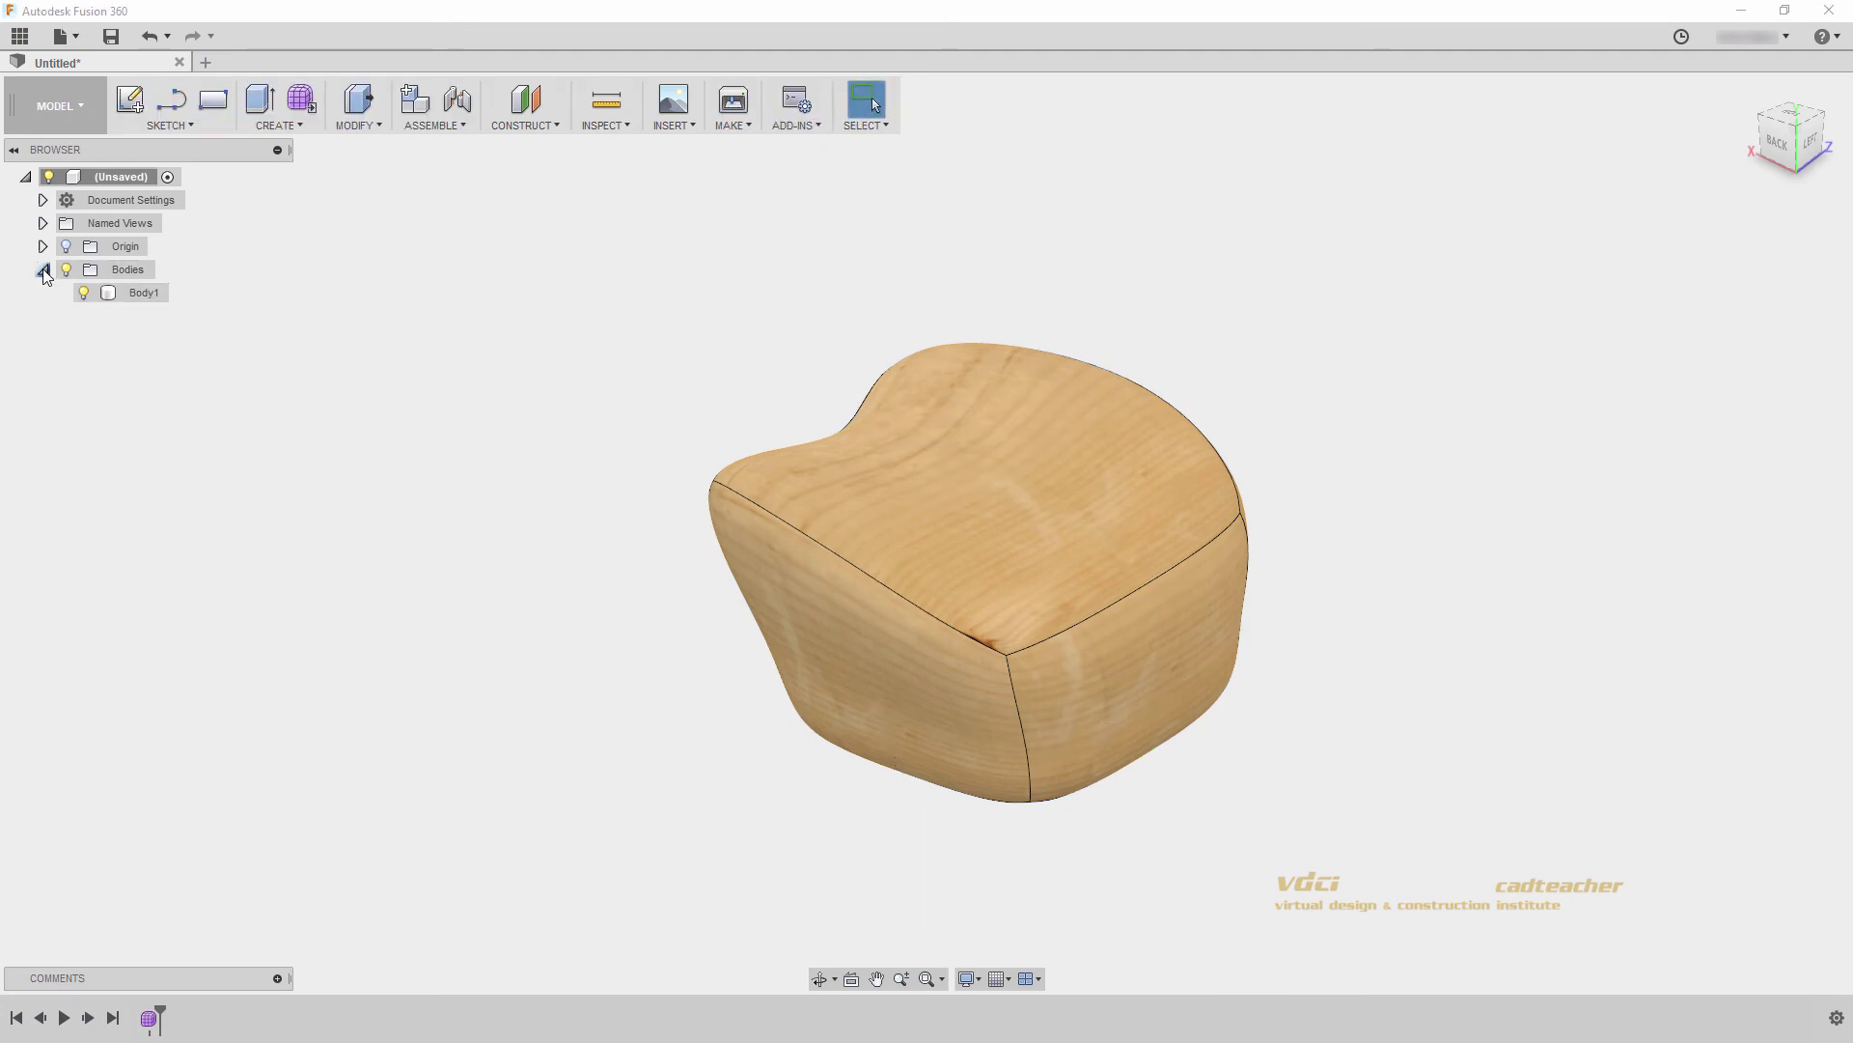